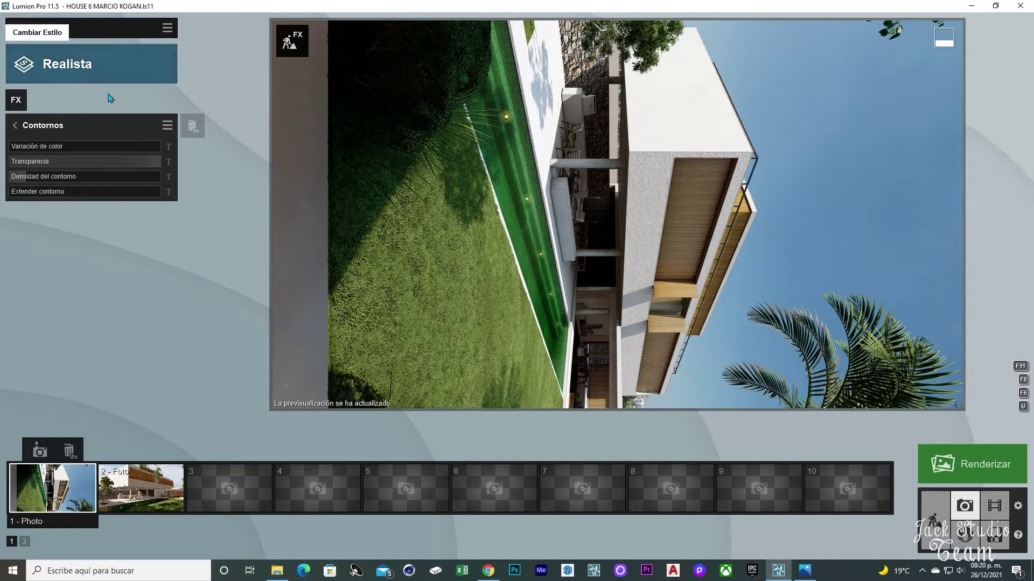
click(23, 128)
click(35, 260)
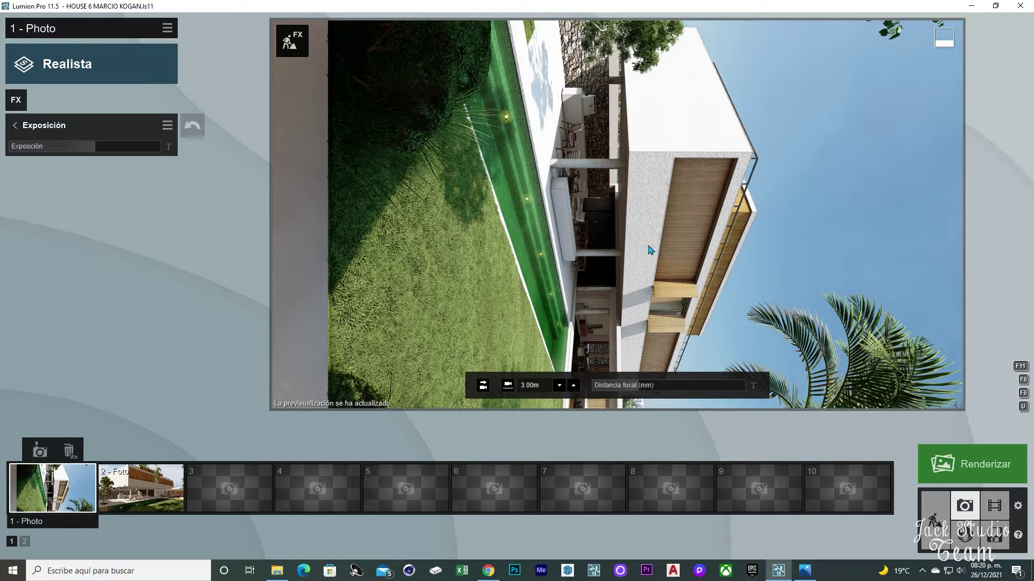
click(15, 125)
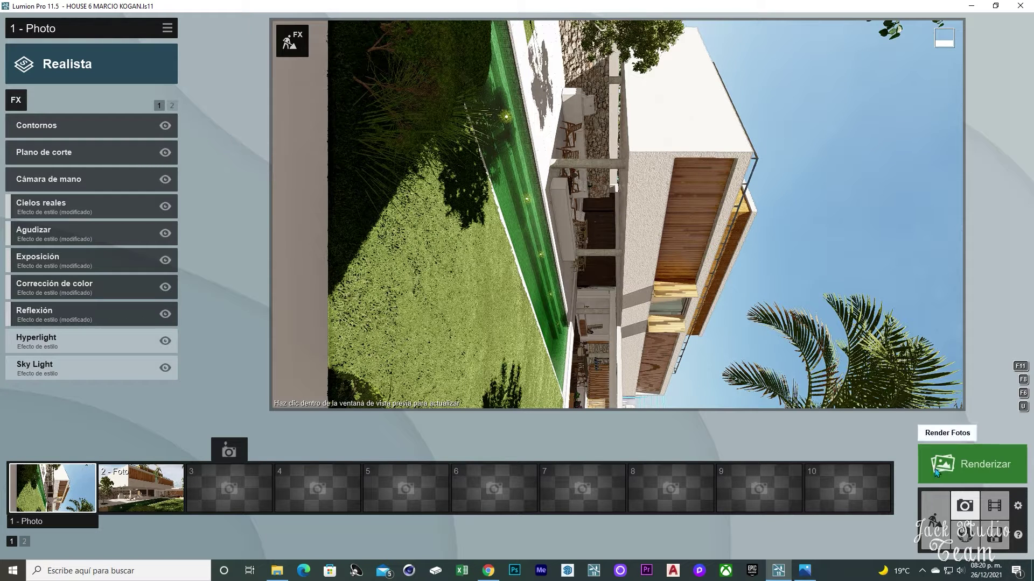
Enable the S and L channel outputs in the render options for the current image and return to the photo editor
click(974, 467)
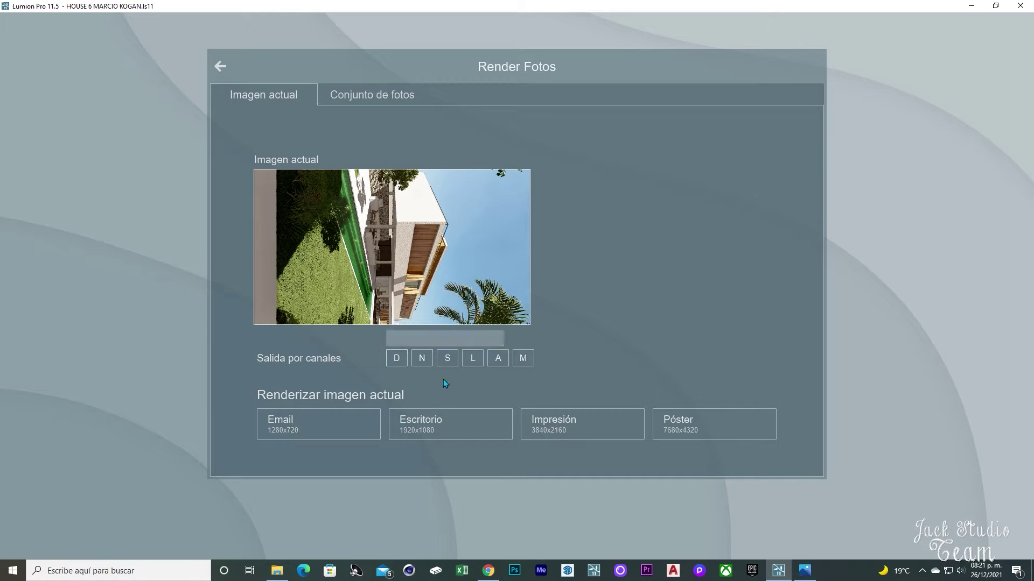
click(451, 360)
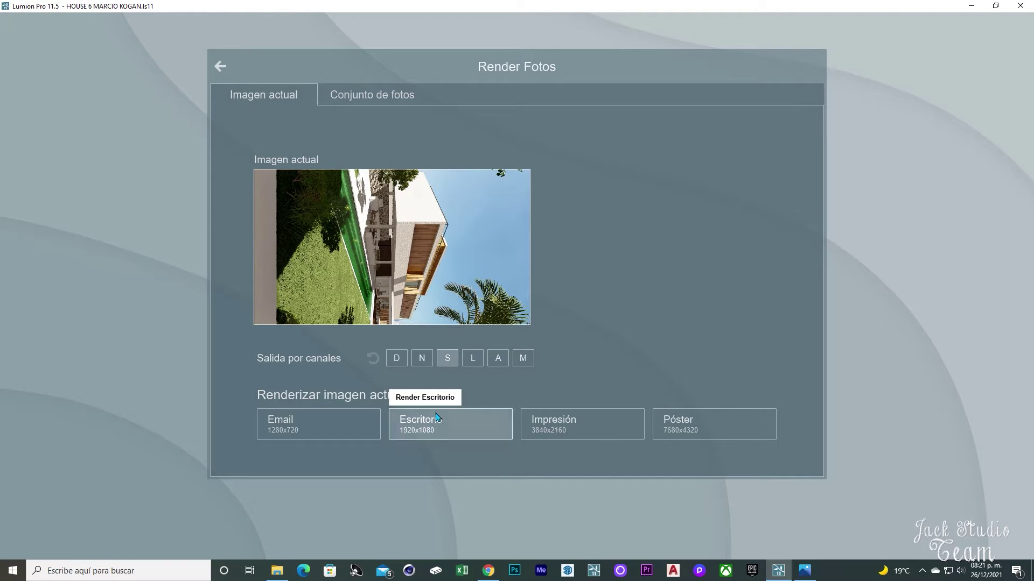
click(473, 360)
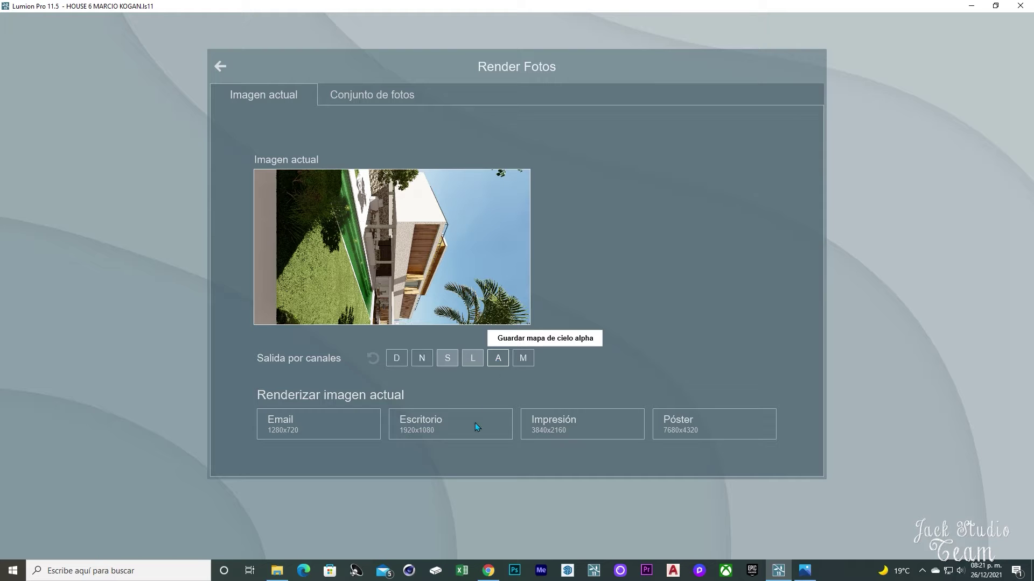
click(221, 67)
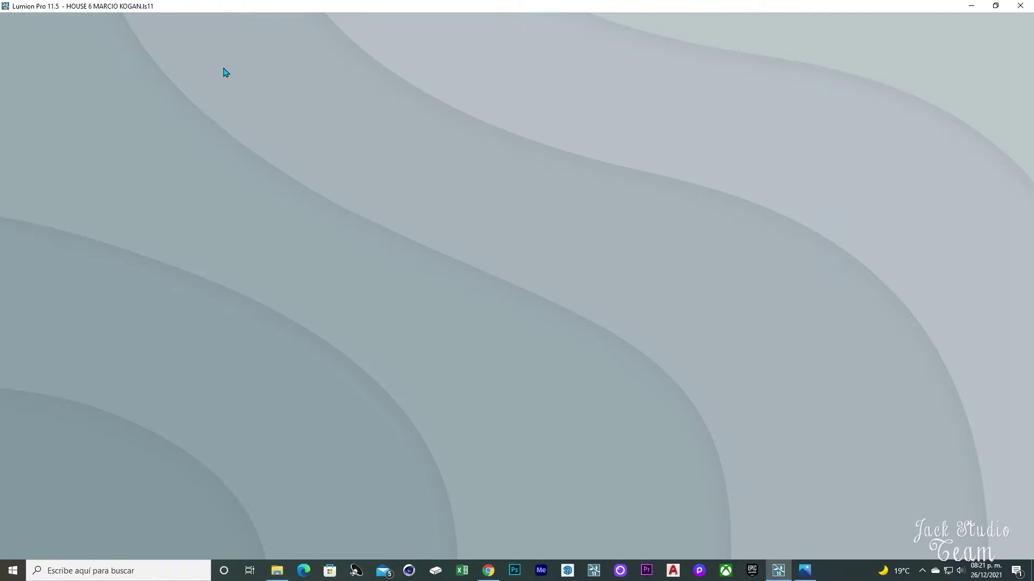
Add the Profundidad de campo camera effect to the first photo
click(16, 104)
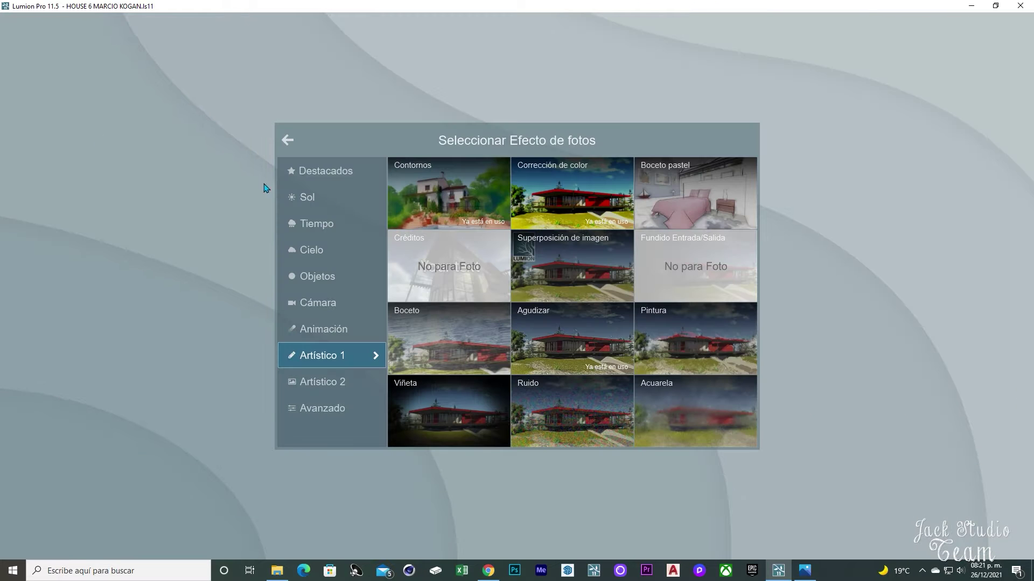
click(323, 303)
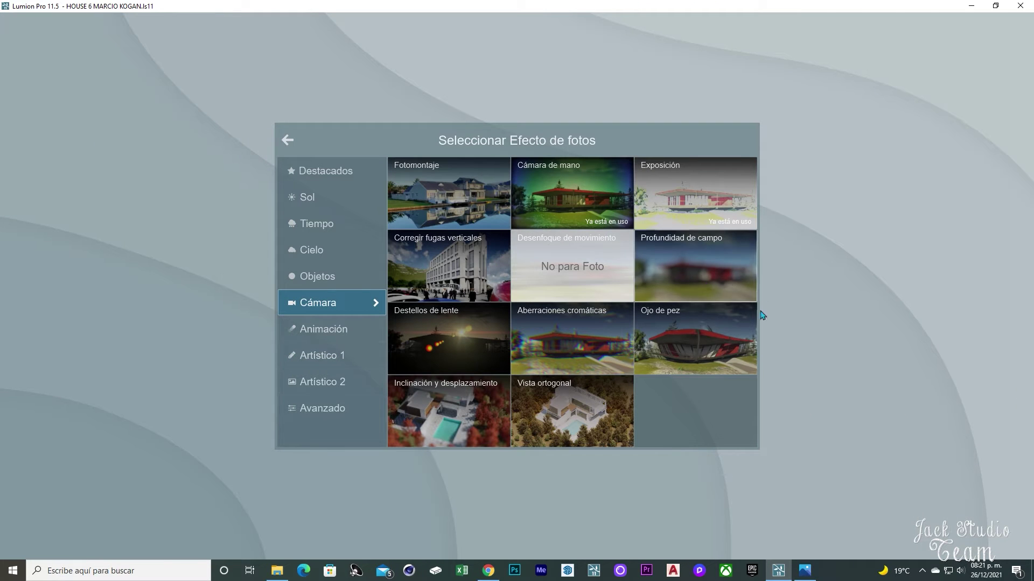
click(692, 271)
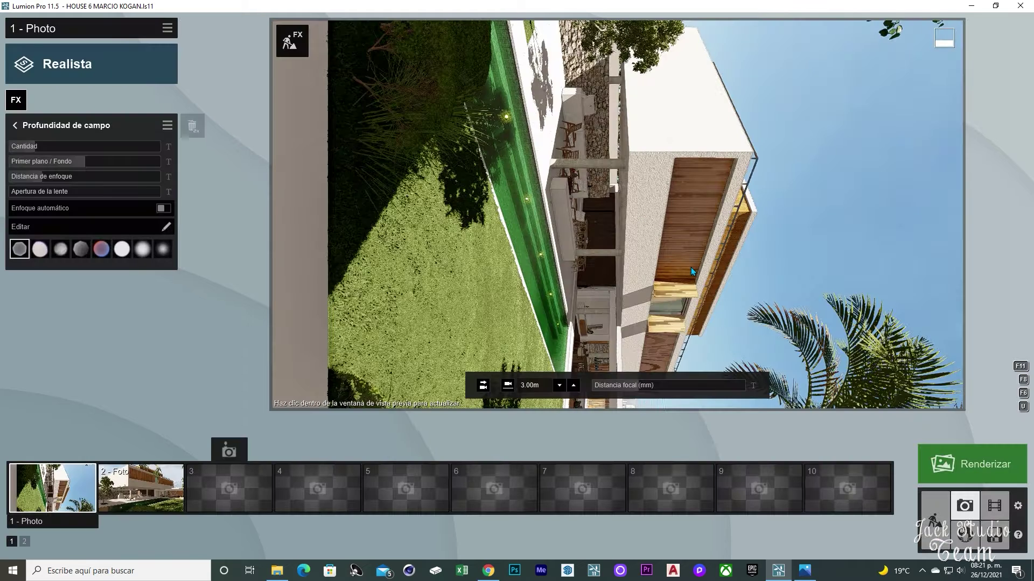
click(64, 76)
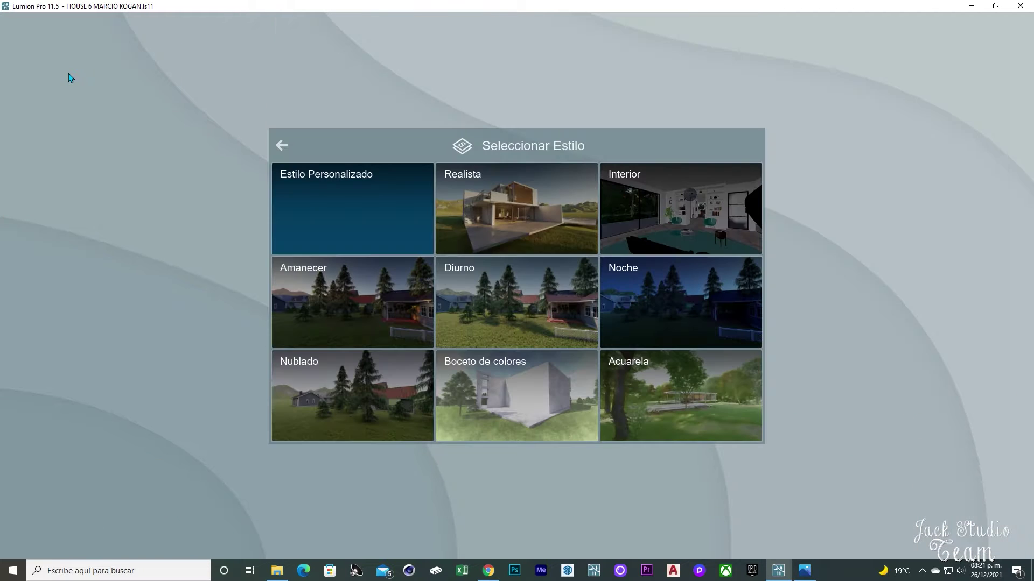
click(353, 319)
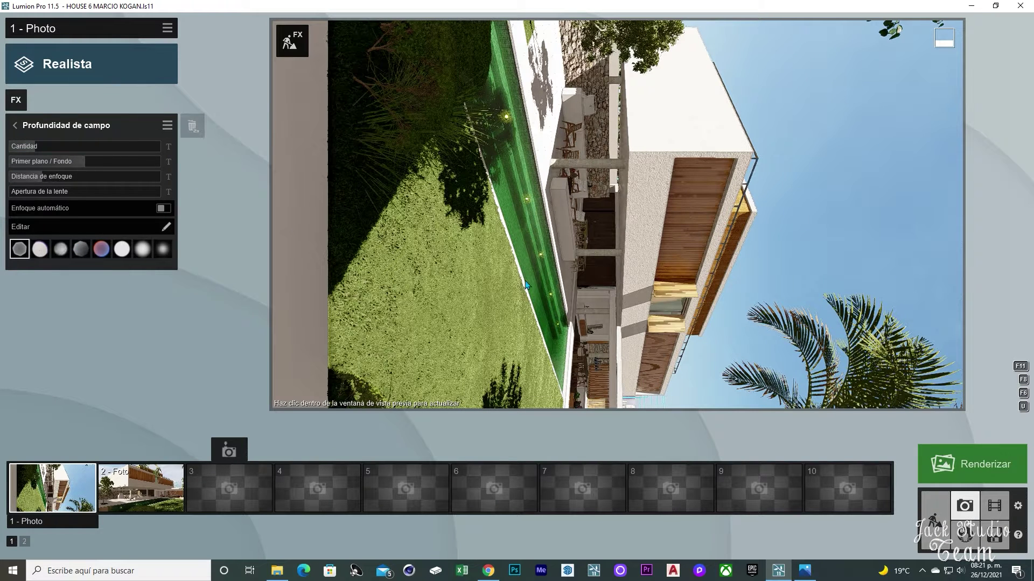
mouse_move(674, 215)
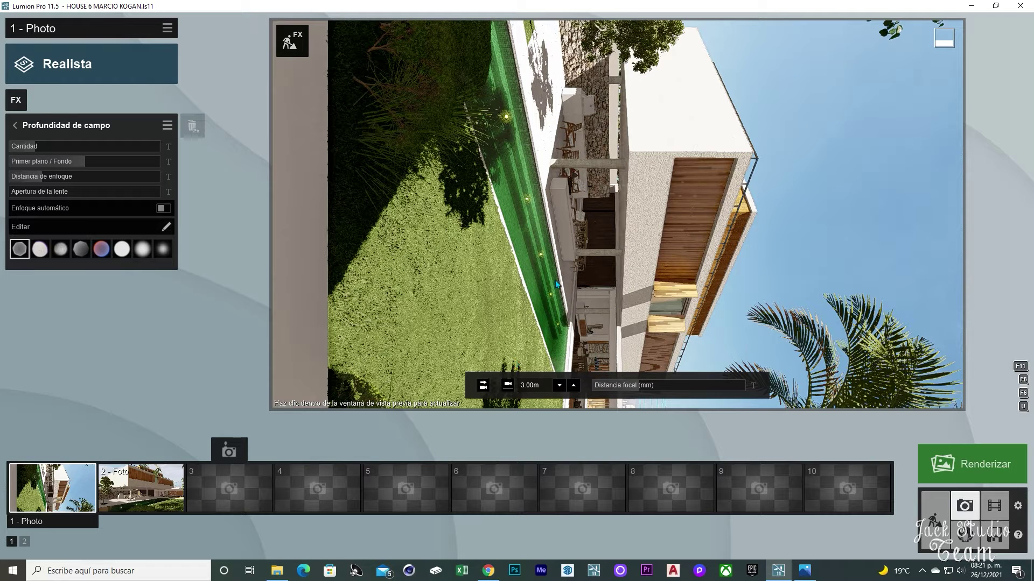
click(84, 72)
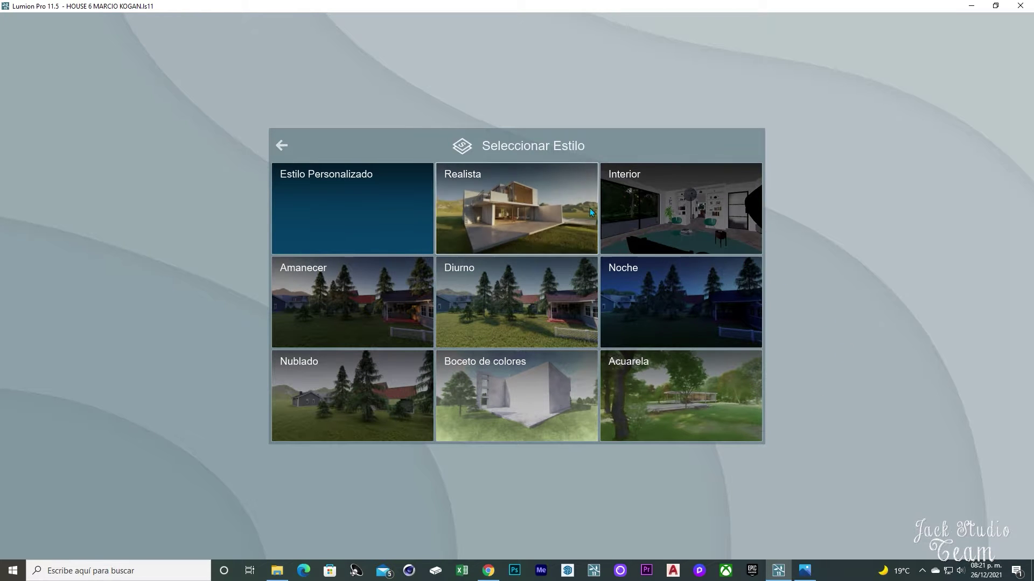
click(281, 146)
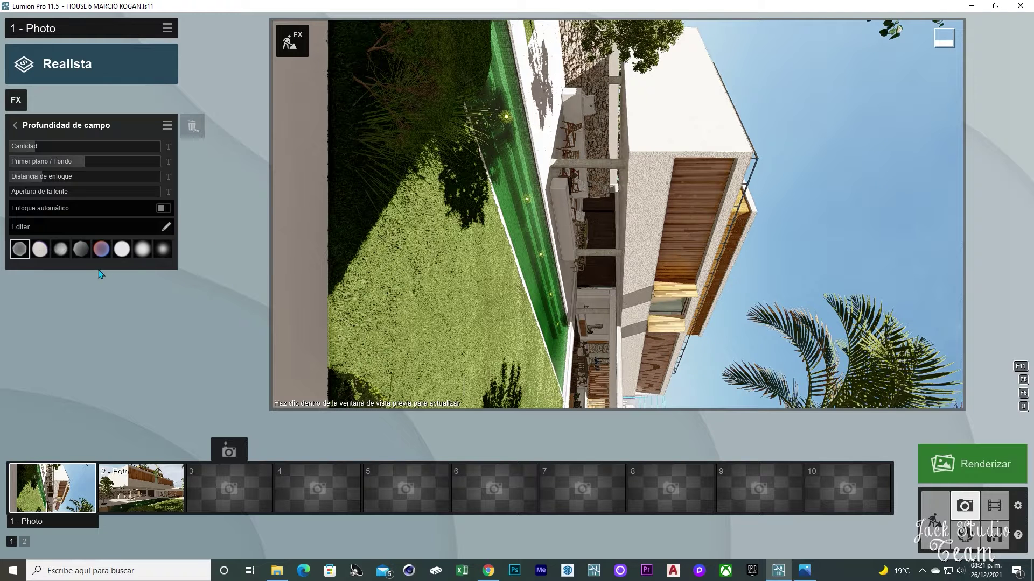
Raise the depth of field's Cantidad to about 302.6 and set Distancia de enfoque to about 13.3 m
drag(38, 146, 112, 151)
mouse_move(550, 260)
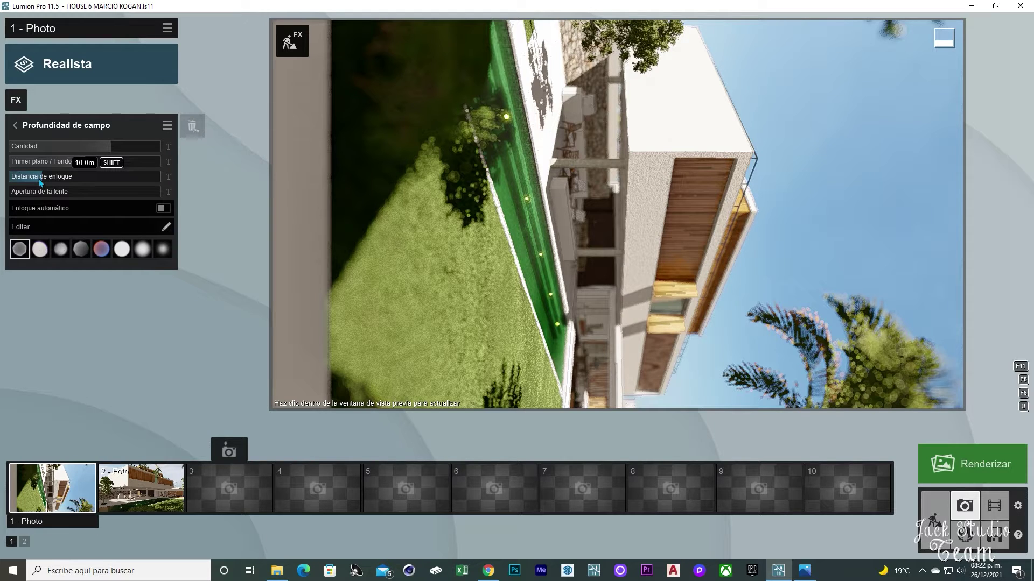
mouse_move(39, 179)
mouse_down()
mouse_move(25, 179)
mouse_move(44, 183)
mouse_up()
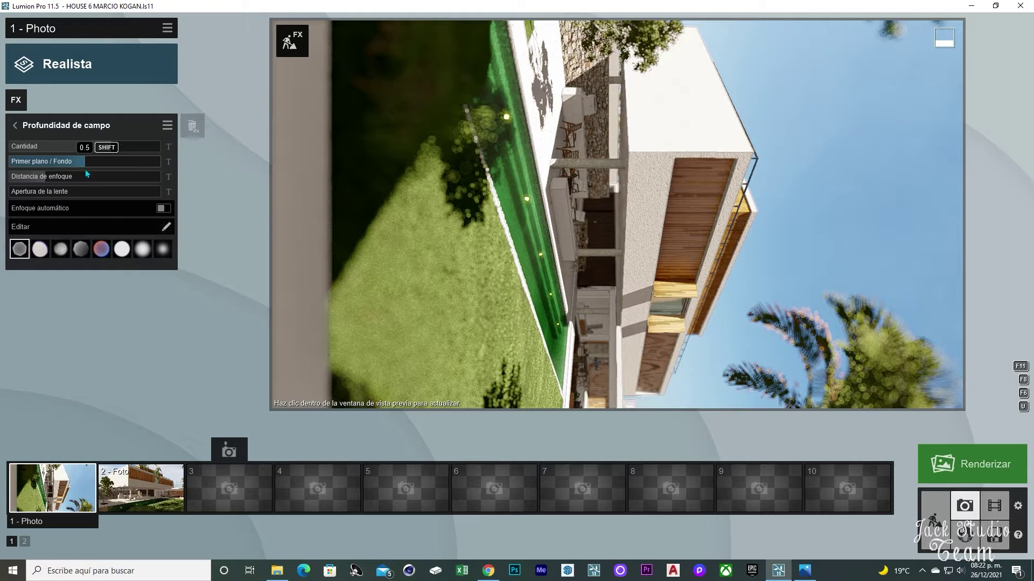
Try Primer plano / Fondo at its minimum and at its maximum, updating the preview for each setting
mouse_move(81, 162)
mouse_down()
mouse_move(11, 165)
mouse_move(207, 172)
mouse_move(77, 164)
mouse_up()
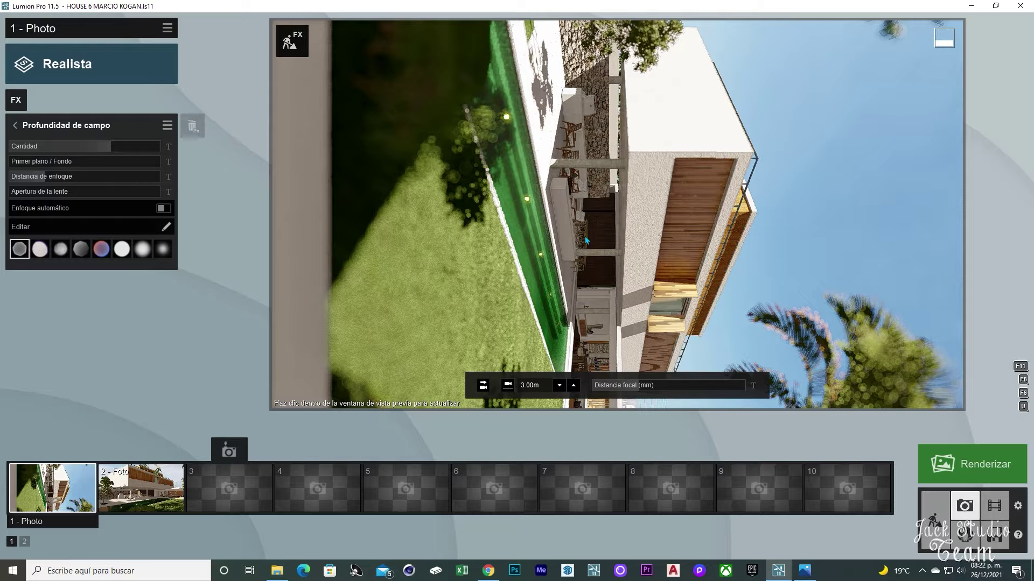
click(617, 205)
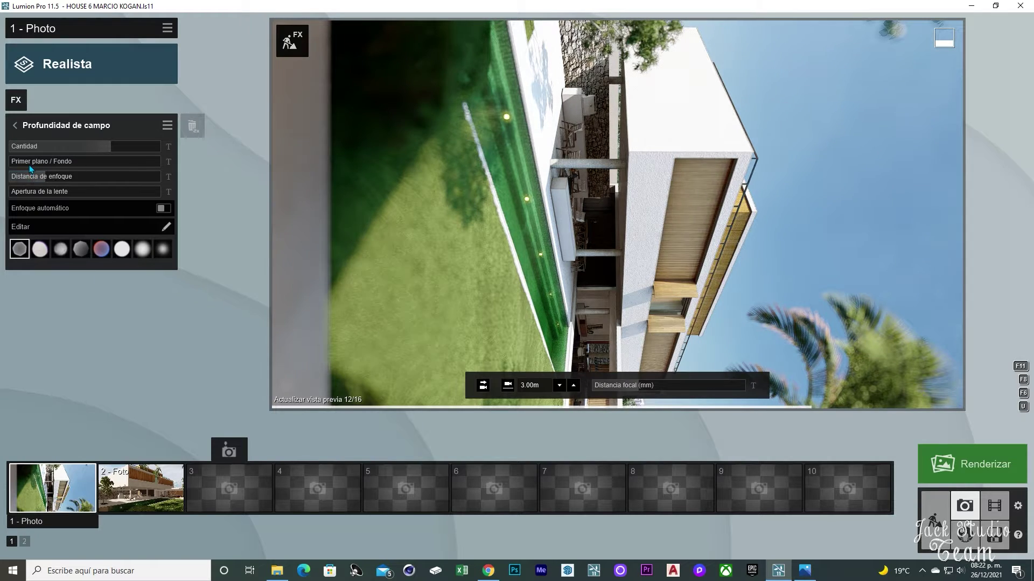
click(29, 164)
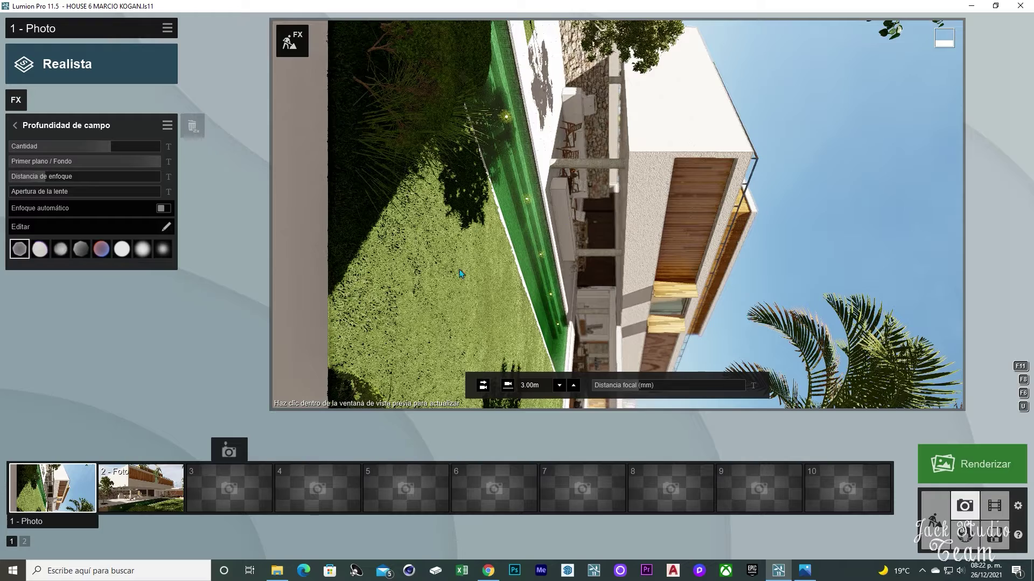
click(592, 262)
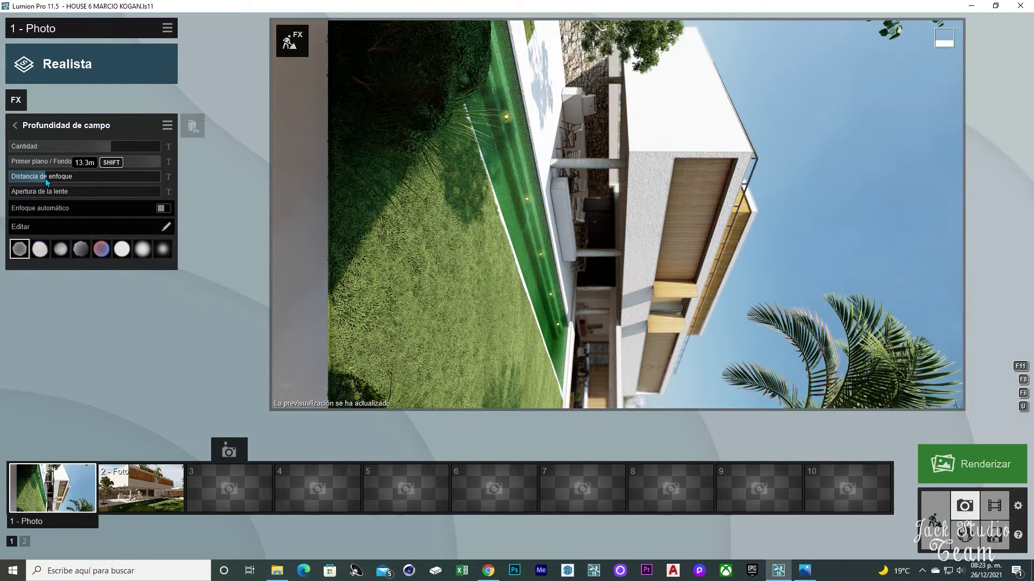
Retune the depth of field with Cantidad about 565.3, Primer plano / Fondo near its midpoint and Distancia de enfoque slightly beyond 12.1 m
mouse_move(47, 181)
mouse_down()
mouse_move(59, 181)
mouse_move(41, 180)
mouse_up()
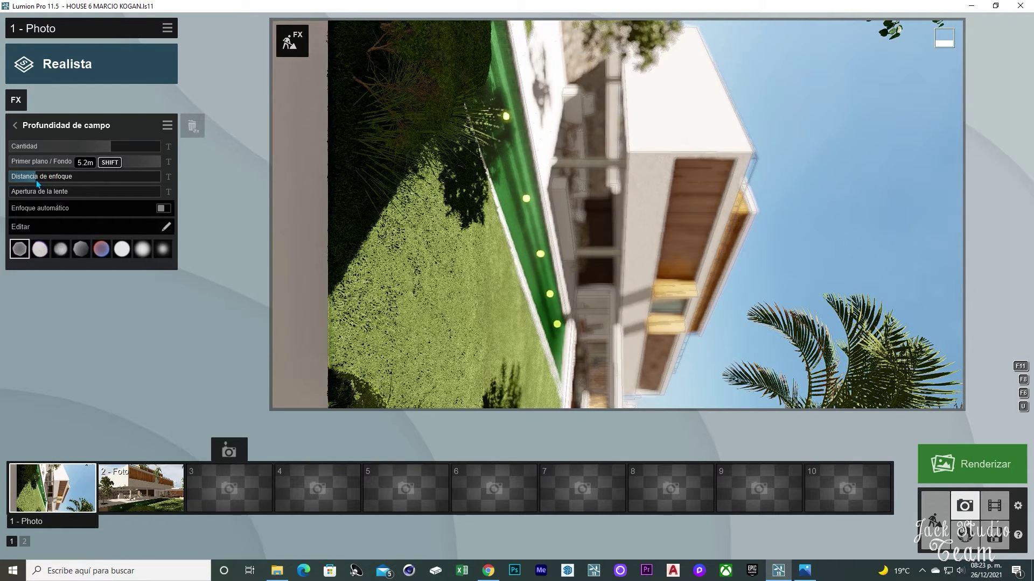
click(83, 164)
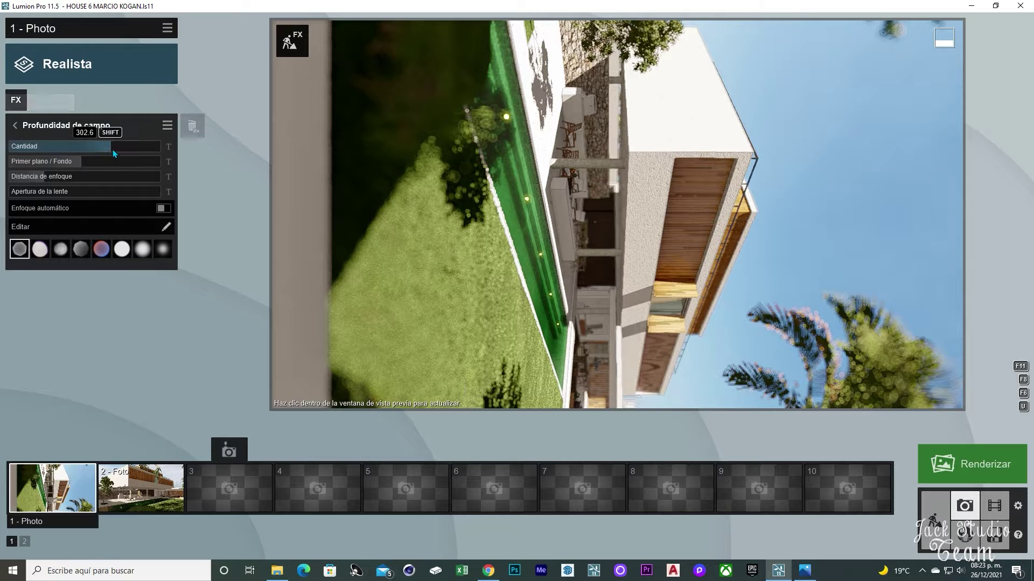
drag(112, 146, 134, 146)
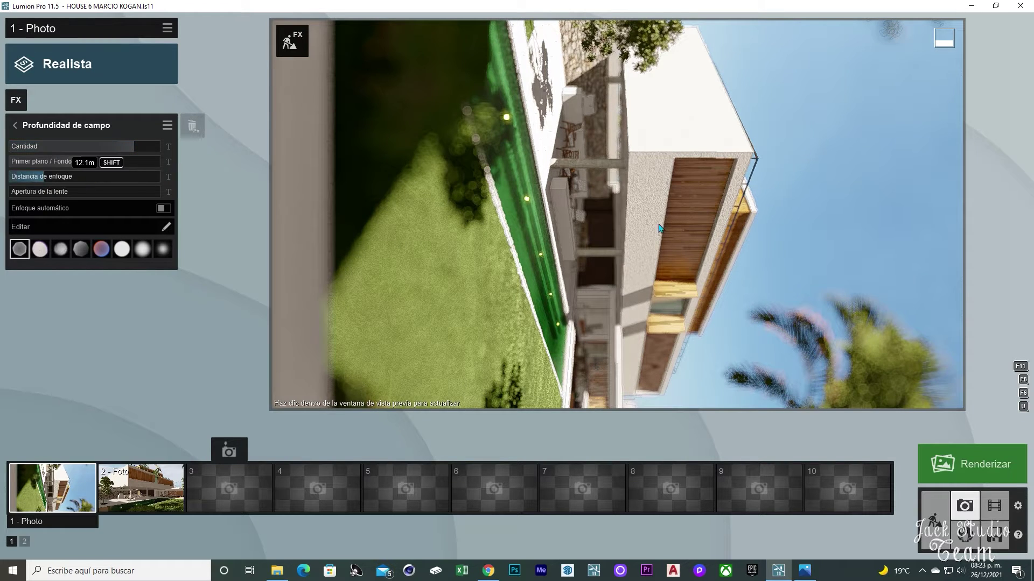
click(45, 181)
drag(44, 182, 47, 180)
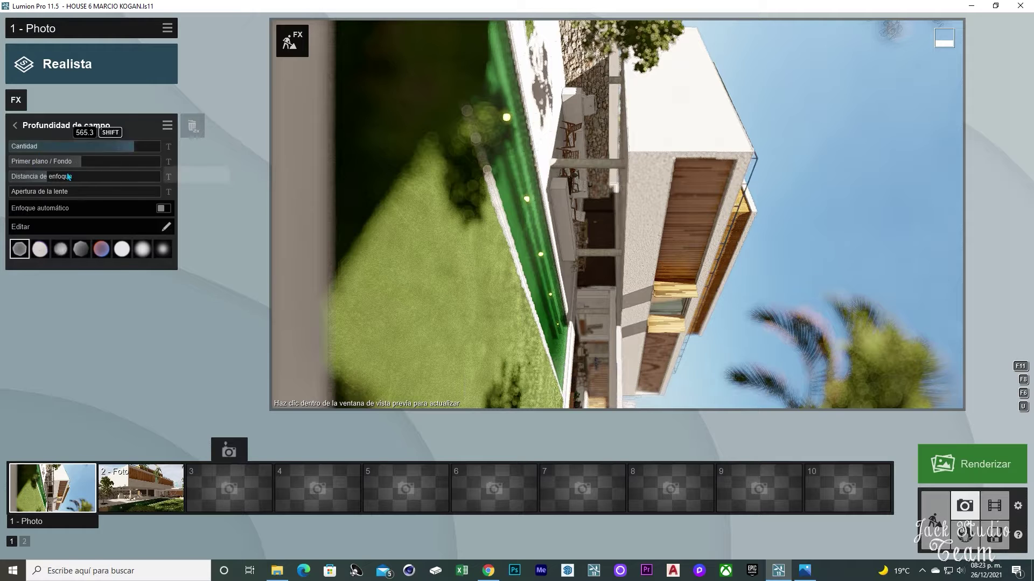
Compare the blur with Primer plano / Fondo at 1.0 and at its minimum, and return it to mid-range
drag(77, 163, 171, 175)
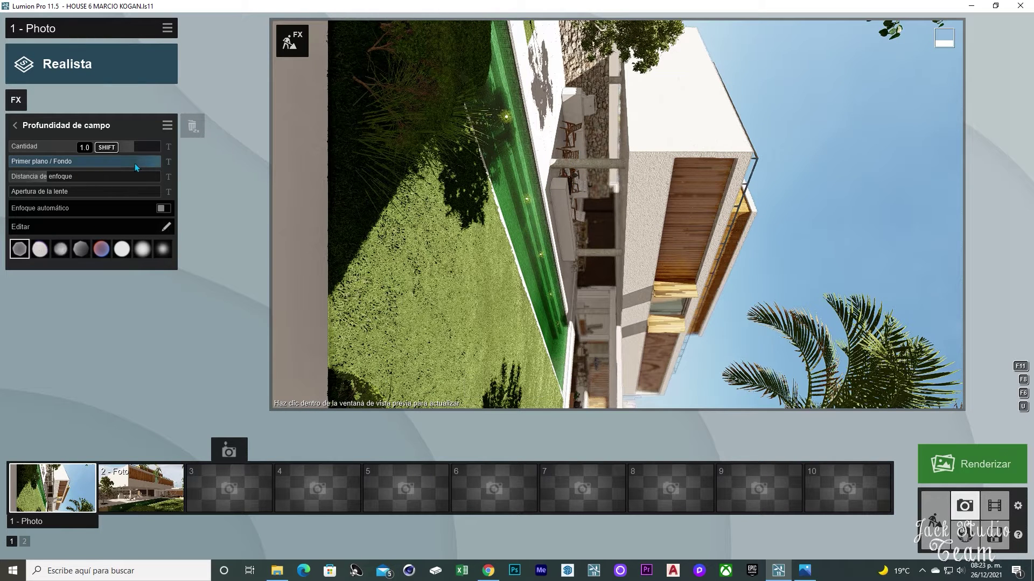
click(632, 178)
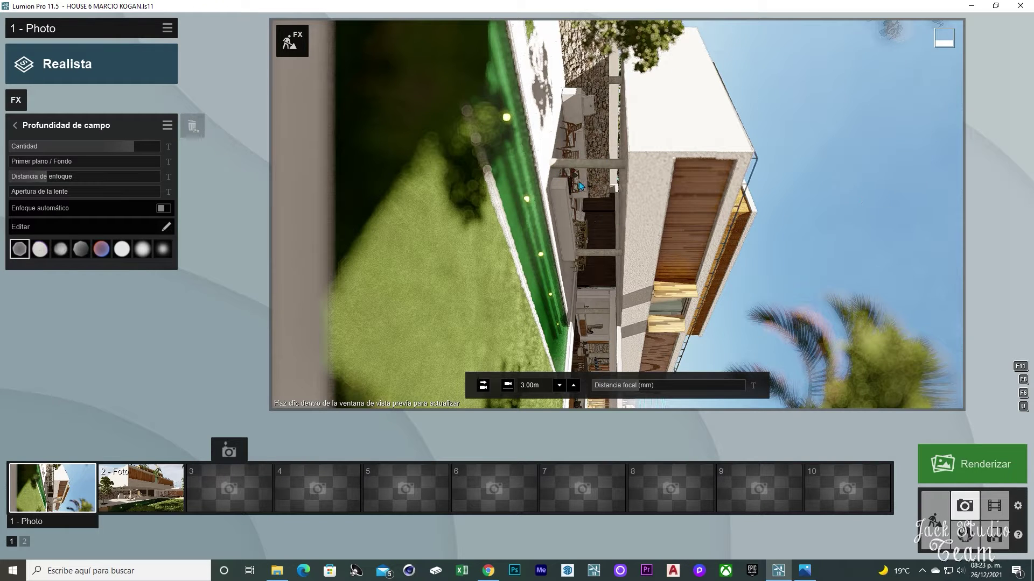
mouse_move(86, 169)
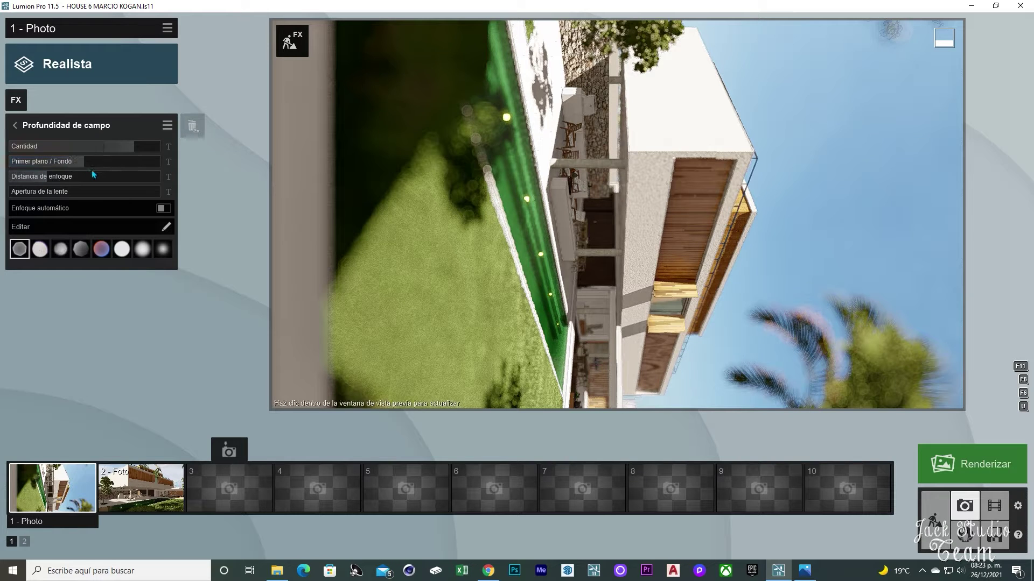
Lower the depth of field's Cantidad to about 103.8, raise Primer plano / Fondo close to its maximum and update the preview
mouse_move(131, 150)
drag(130, 147, 82, 148)
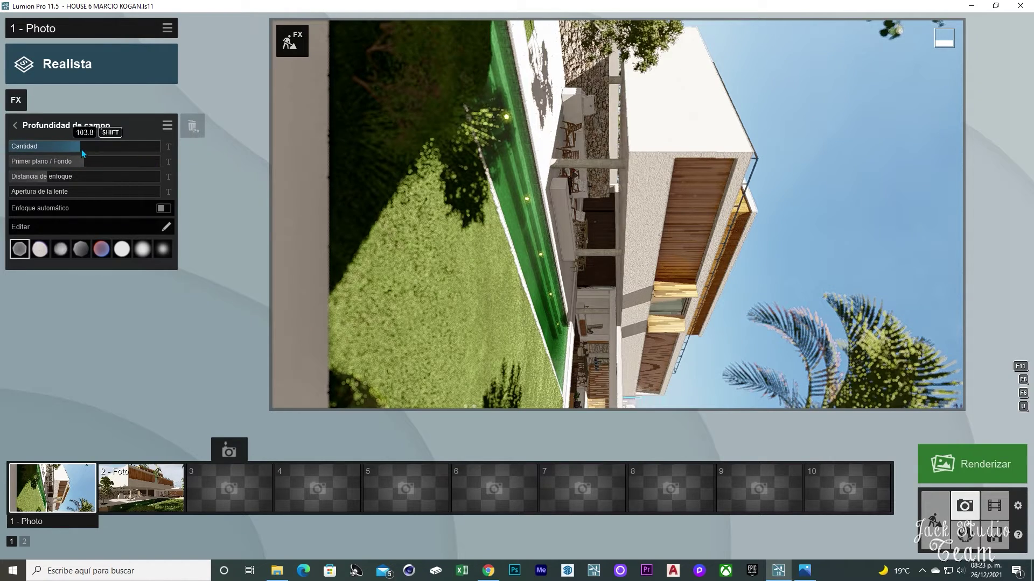
click(509, 285)
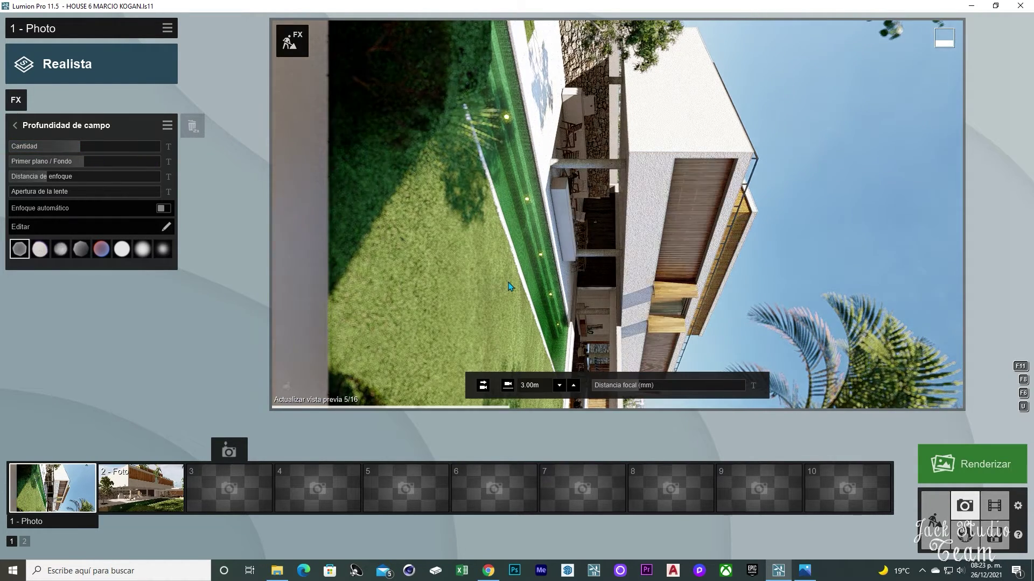
mouse_move(80, 163)
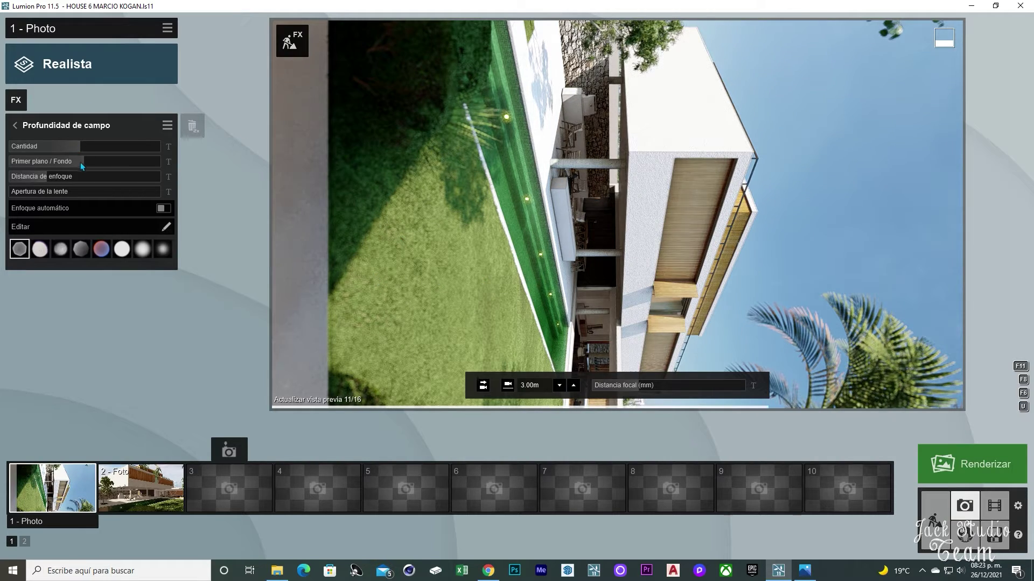
drag(80, 164, 641, 302)
click(643, 302)
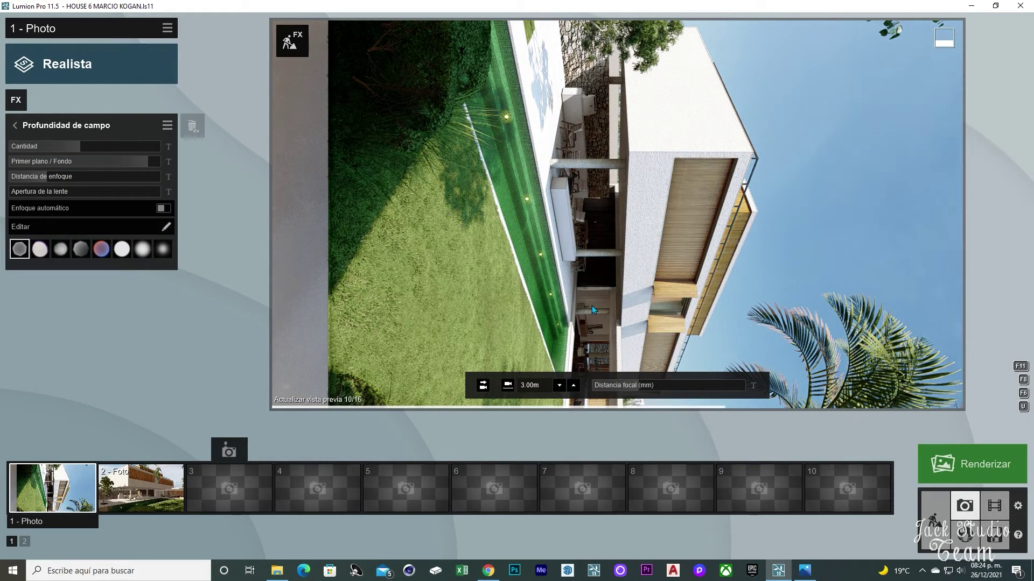
Add the Precipitación weather effect to the photo and reduce its particle amount and particle size to the minimum
click(15, 126)
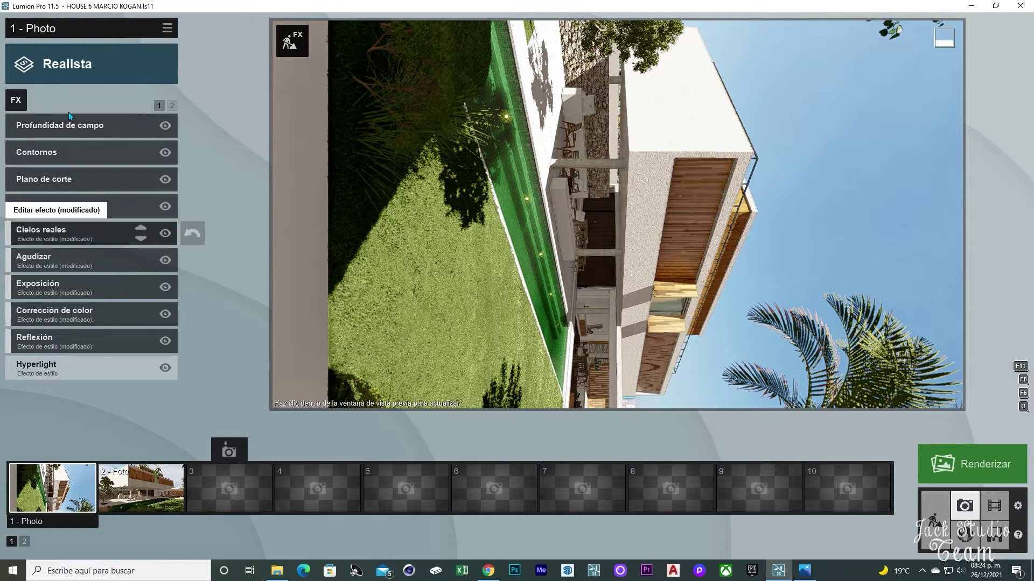
click(17, 105)
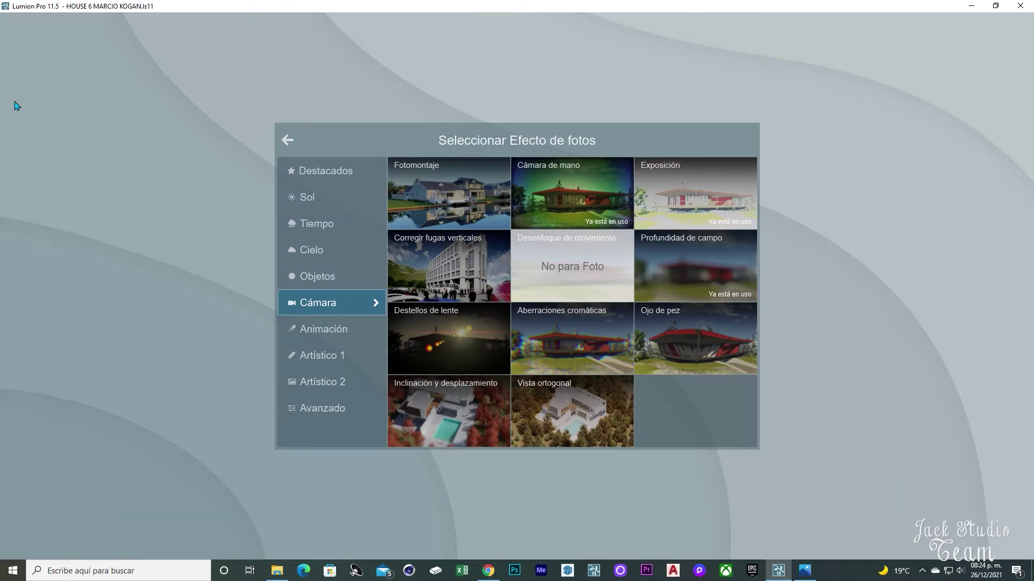
click(327, 224)
click(696, 202)
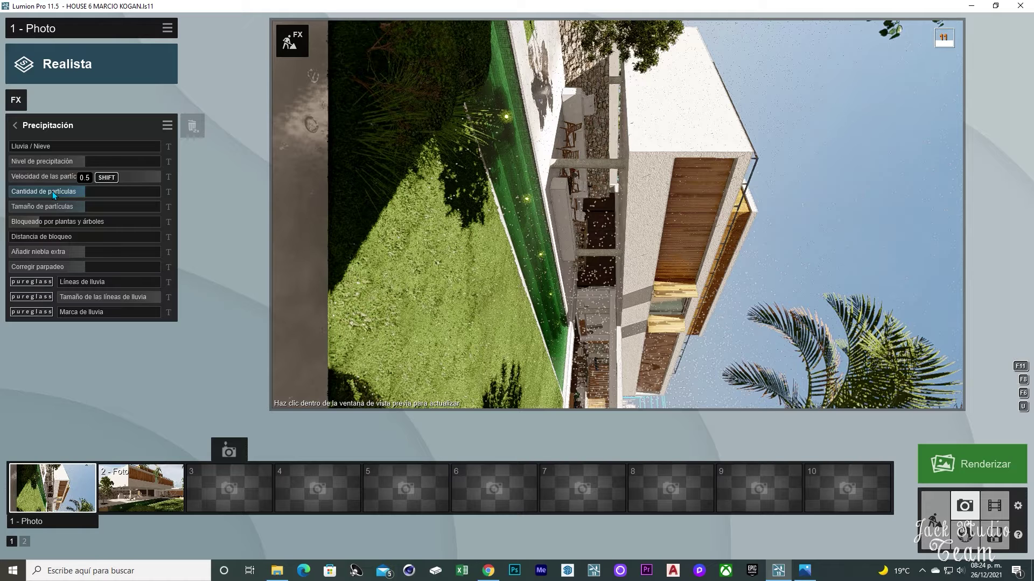
drag(48, 194, 22, 210)
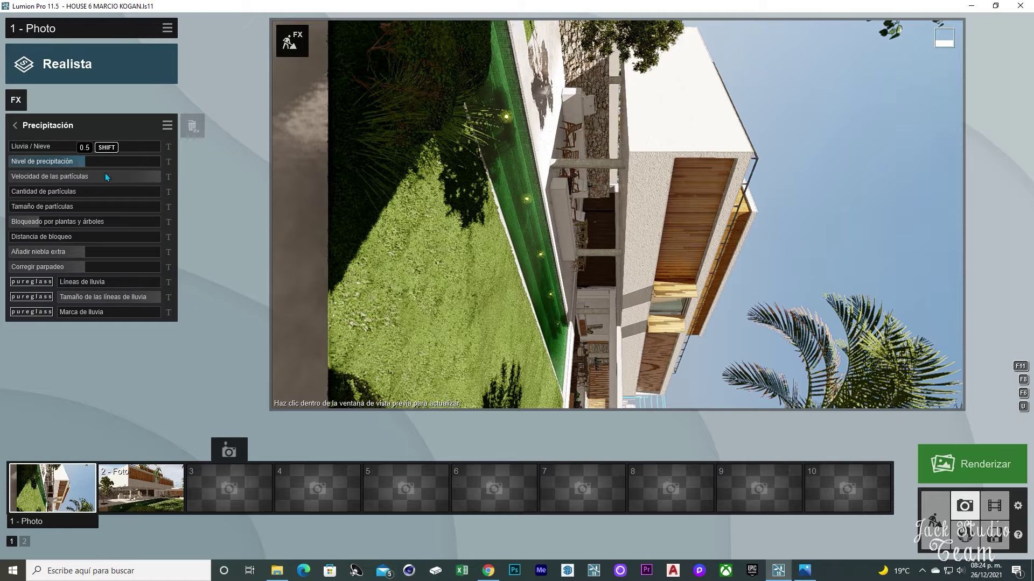
Lower the precipitation level to about 0.3 and update the photo preview
drag(76, 162, 64, 163)
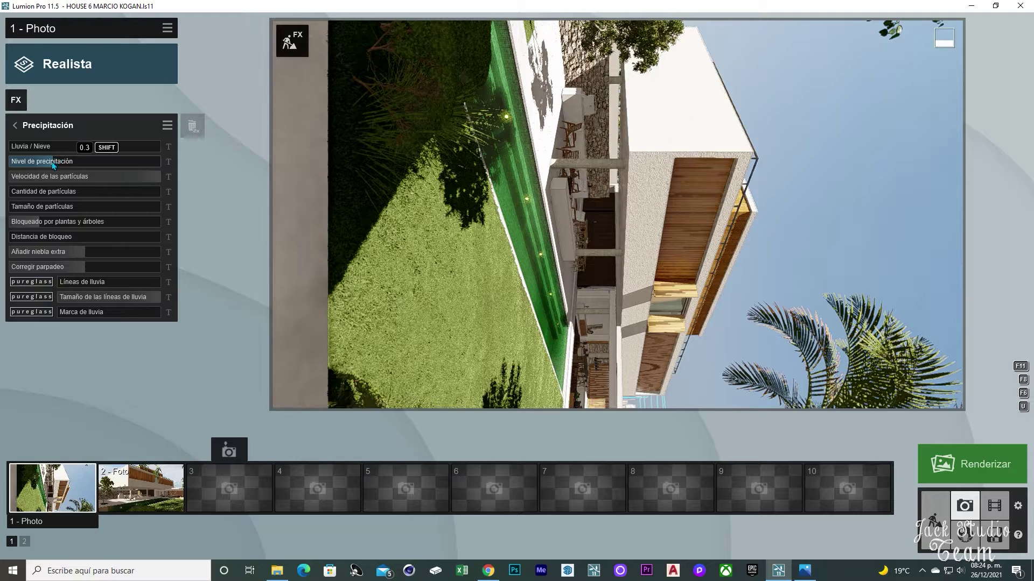
click(512, 258)
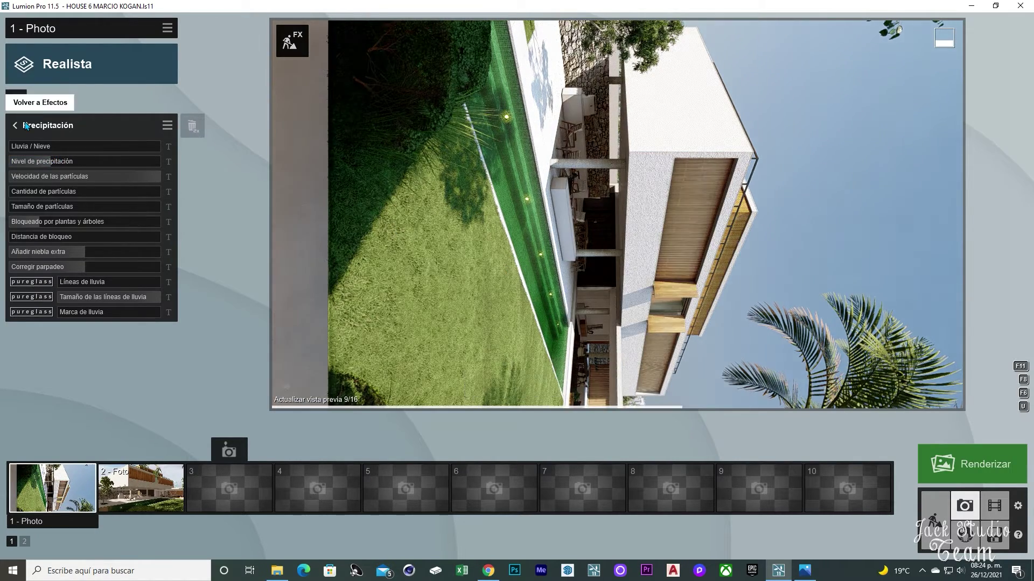
Start a render of the current photo at Escritorio 1920x1080 with the S, L and A channel outputs enabled
click(974, 472)
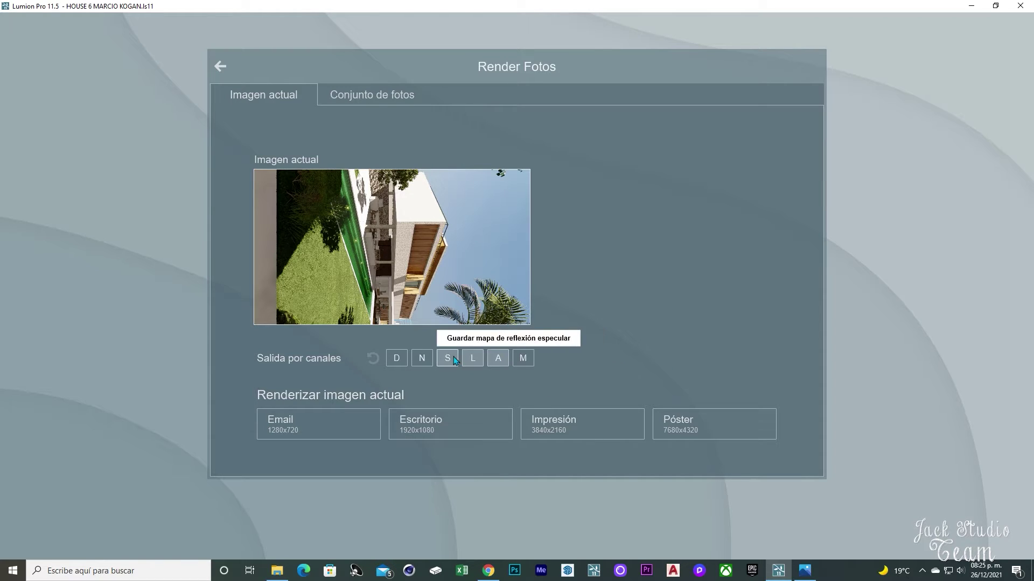
click(492, 360)
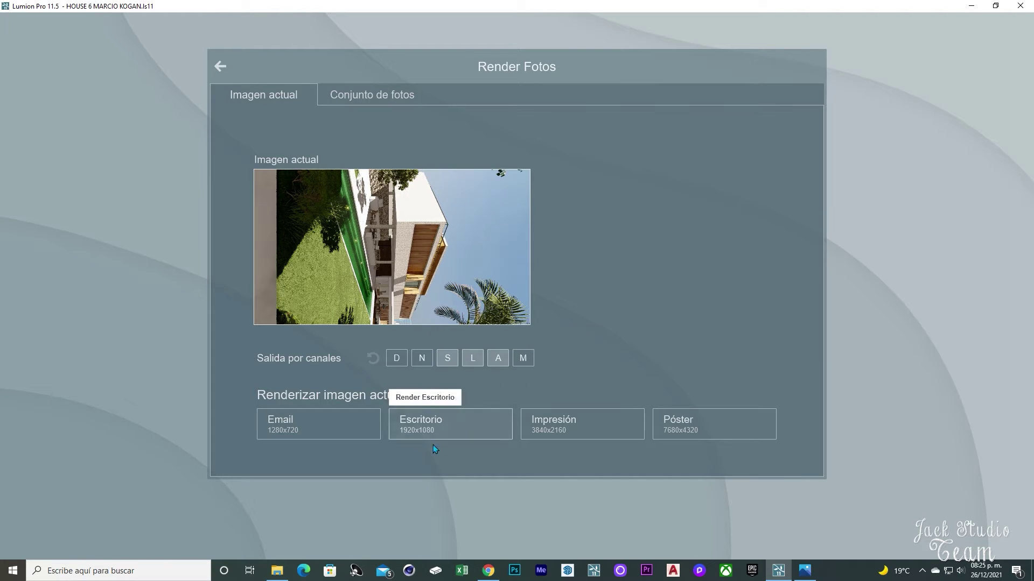
click(466, 434)
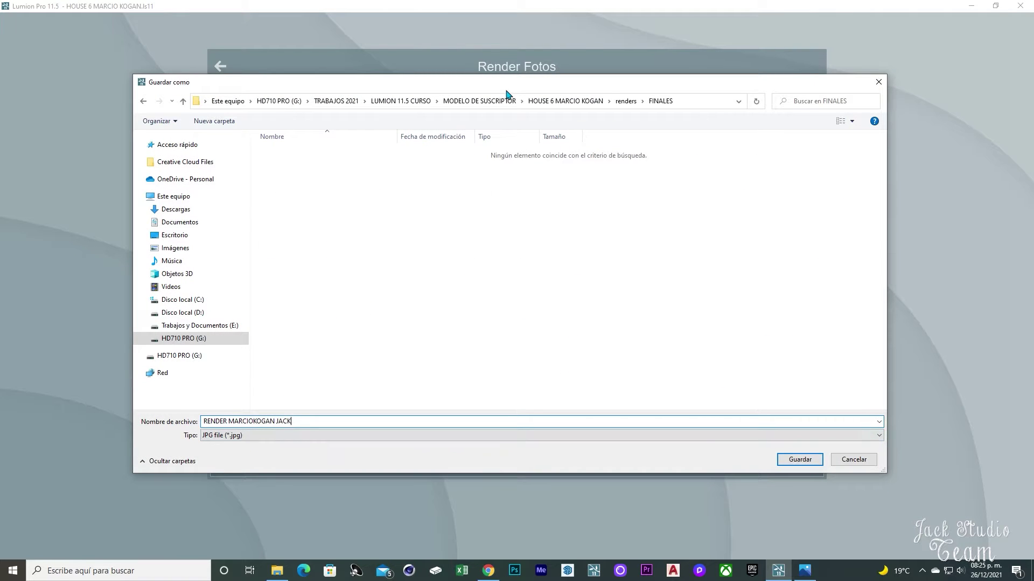
Save the render as the JPG file RENDER MARCIOKOGAN JACK in the FINALES folder
drag(509, 88, 531, 46)
click(332, 398)
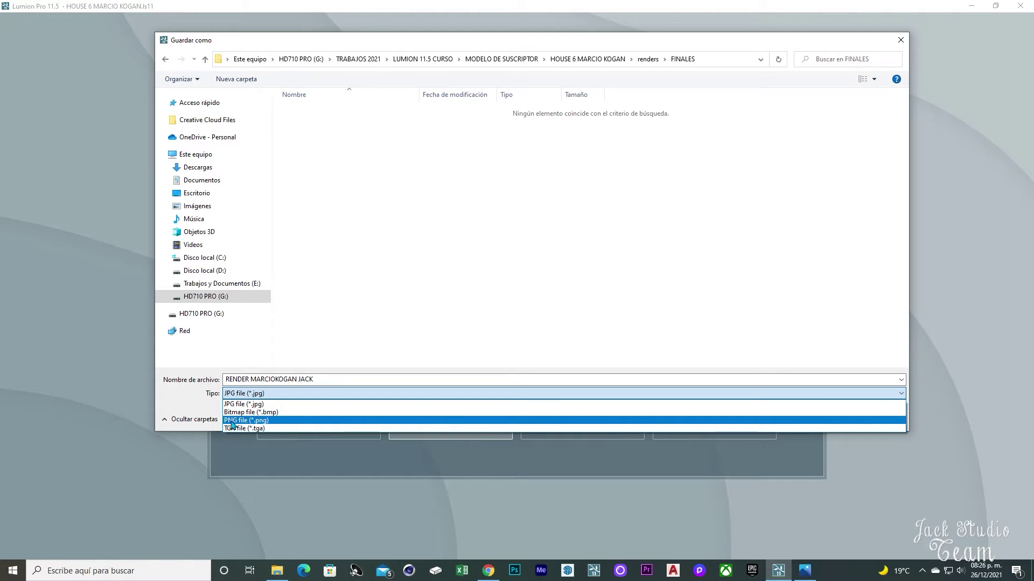
click(213, 394)
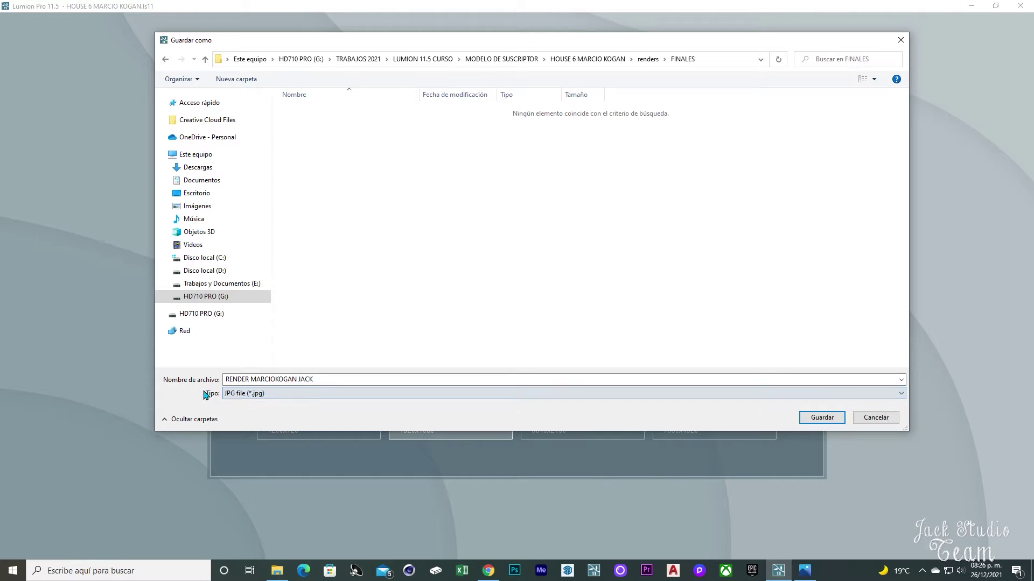
click(824, 419)
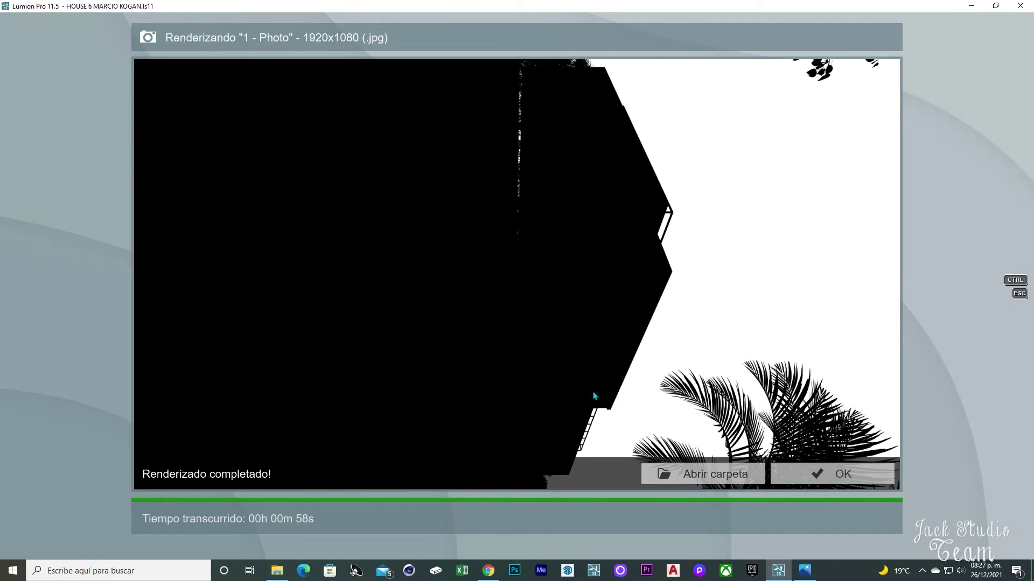
Open the render's output folder and open RENDER MARCIOKOGAN JACK.jpg in Photoshop
click(695, 477)
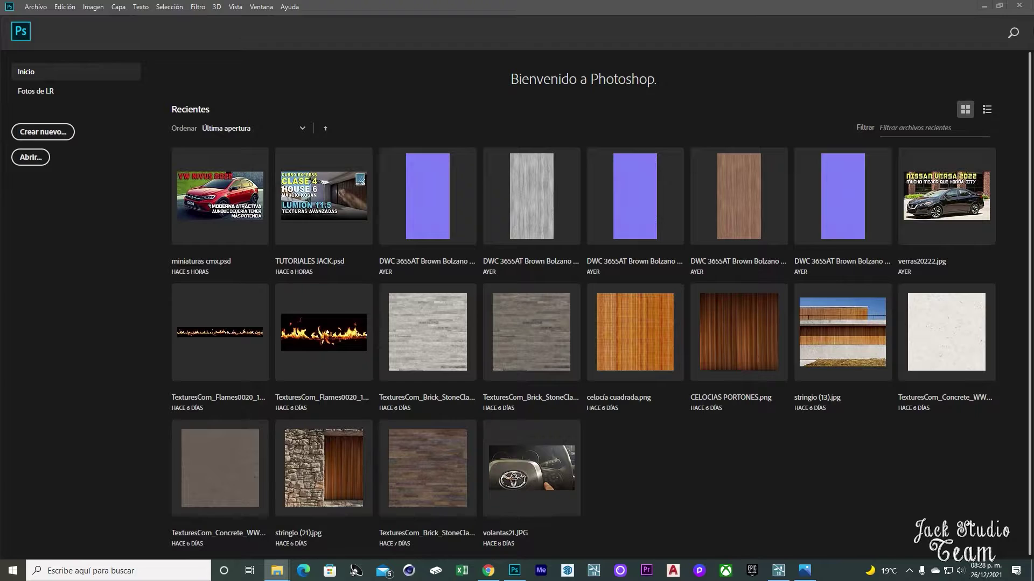
drag(667, 417, 641, 495)
key(Return)
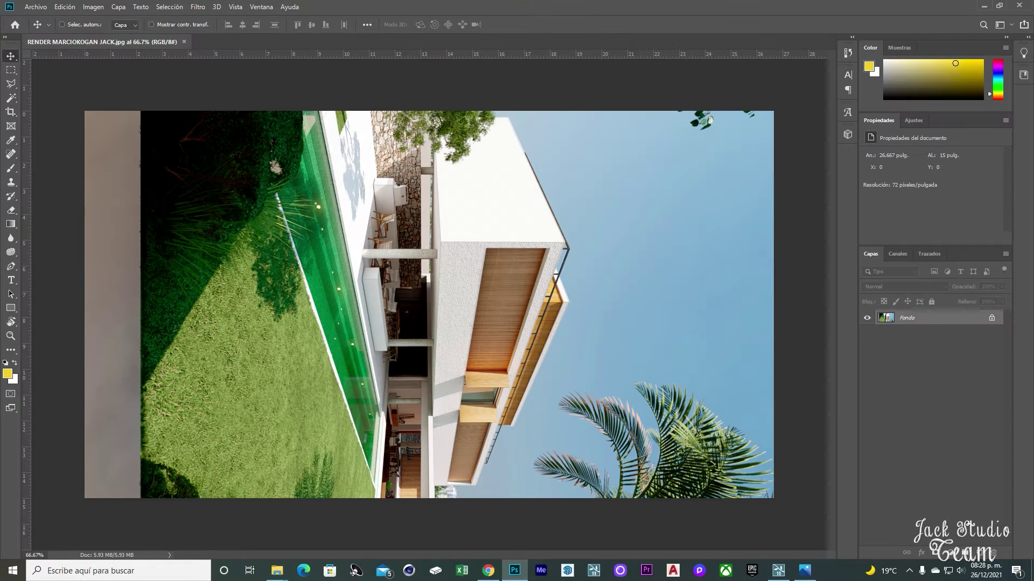
Place the Lighting, SkyAlpha and Specular channel images as layers above the render
drag(643, 302, 645, 305)
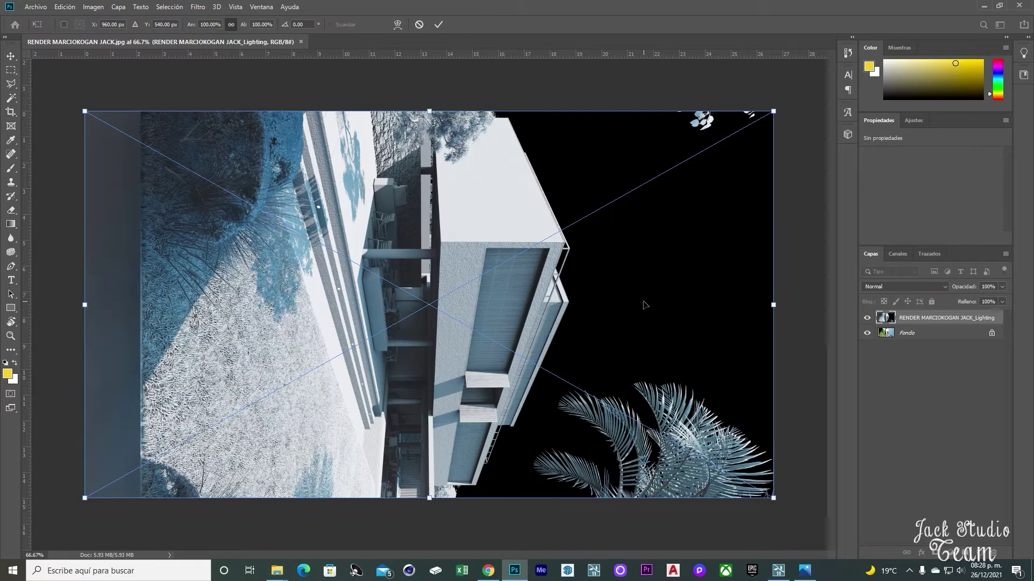
key(Return)
key(Return)
key(Return)
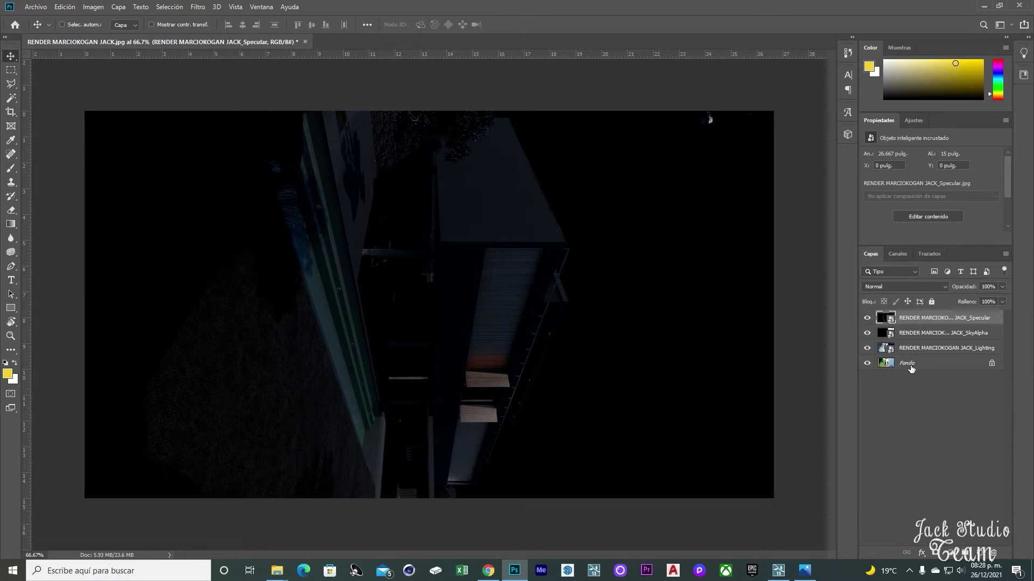
Rotate the whole image 90° counterclockwise so the house stands upright and fits the view
click(93, 7)
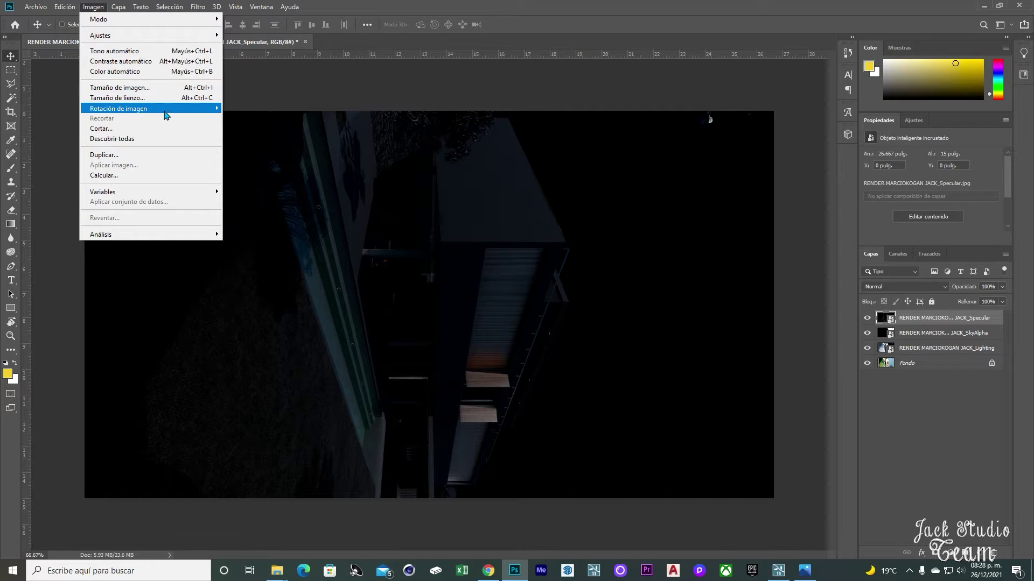
mouse_move(167, 109)
click(259, 130)
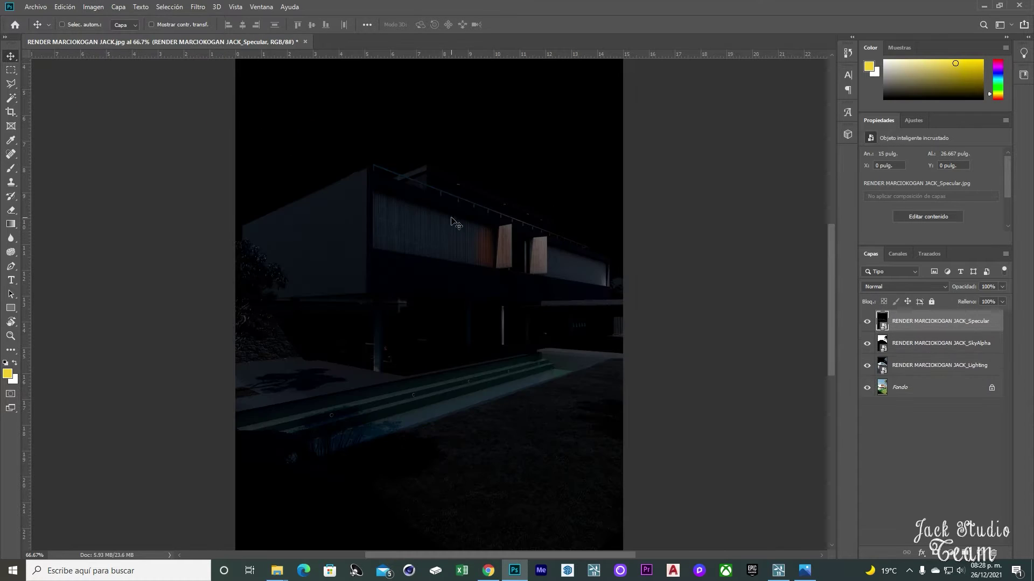
key(ctrl+0)
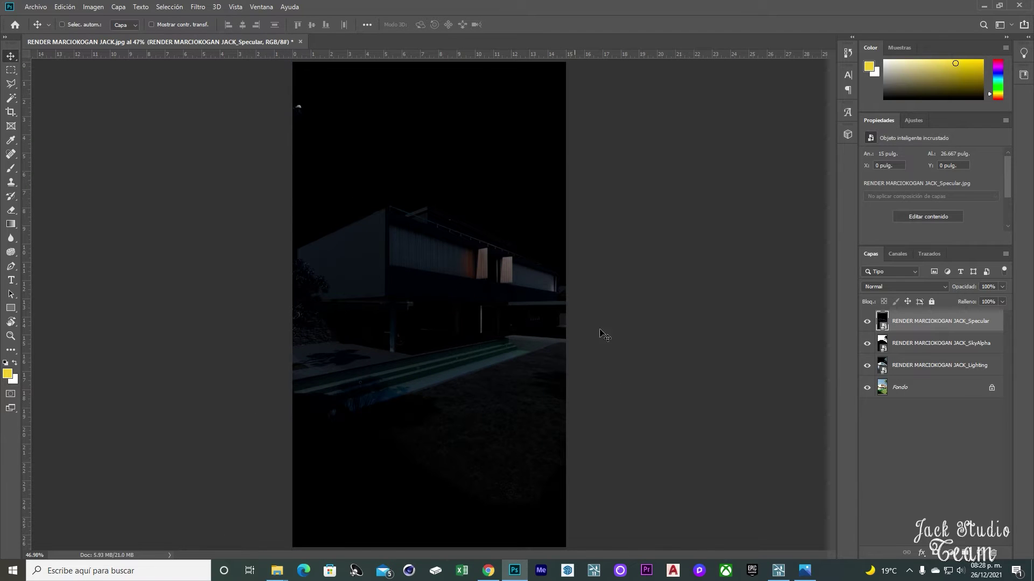
Duplicate the Fondo layer
click(897, 384)
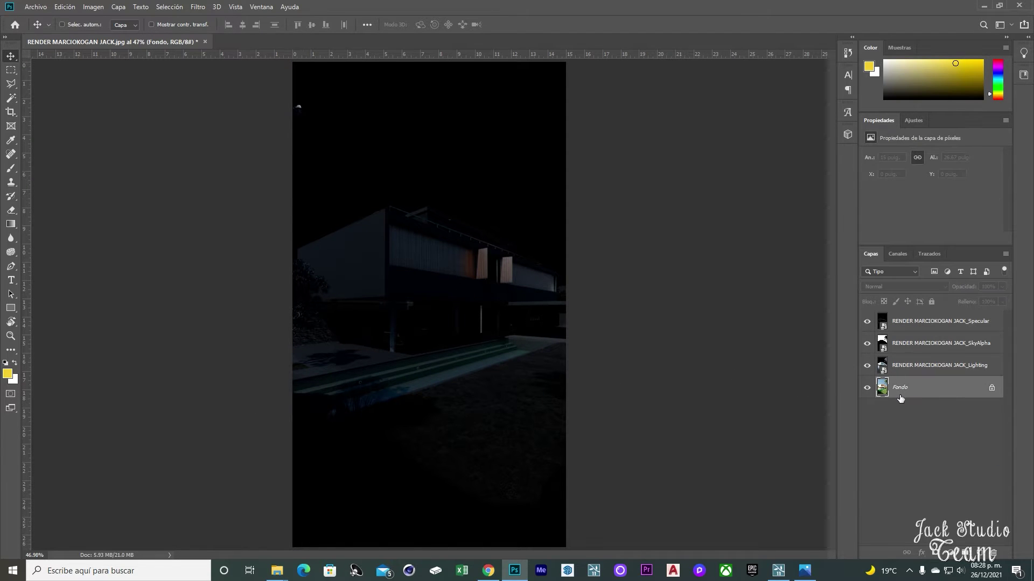
key(ctrl+j)
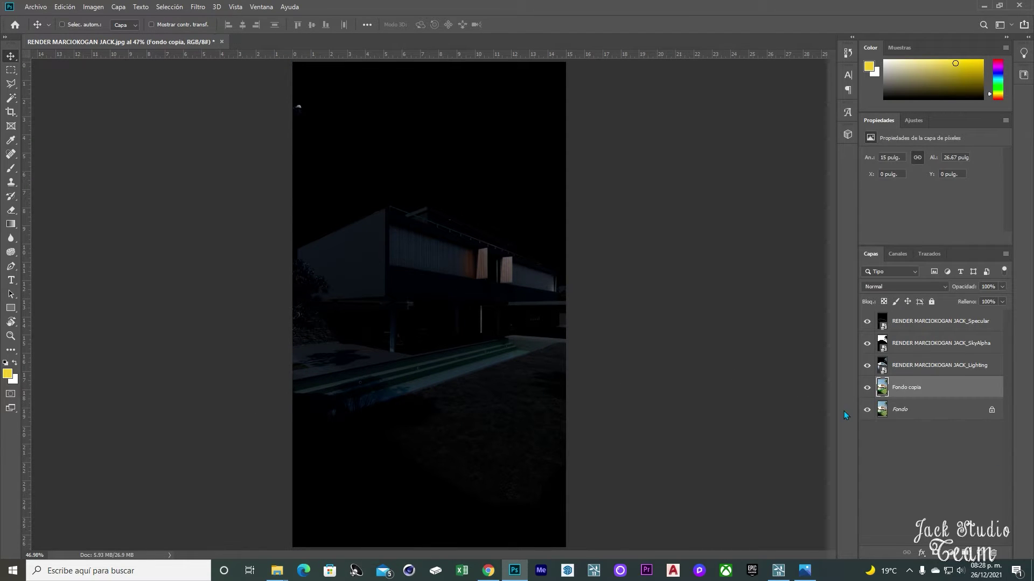
Hide the Specular, SkyAlpha and Lighting layers one by one to examine the images beneath, and show them all again
click(867, 321)
click(866, 343)
click(867, 365)
click(867, 366)
click(866, 343)
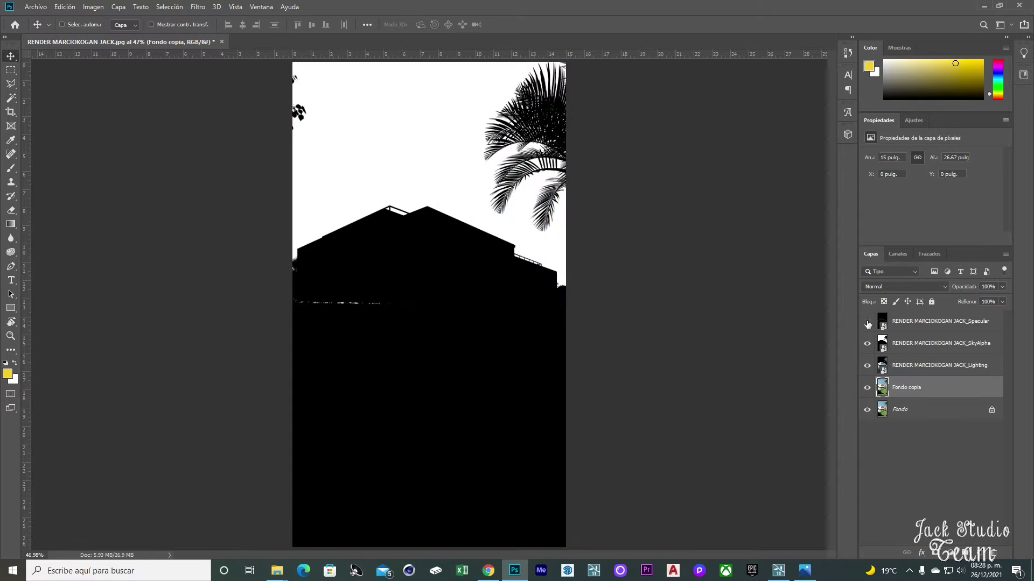
click(867, 343)
click(867, 365)
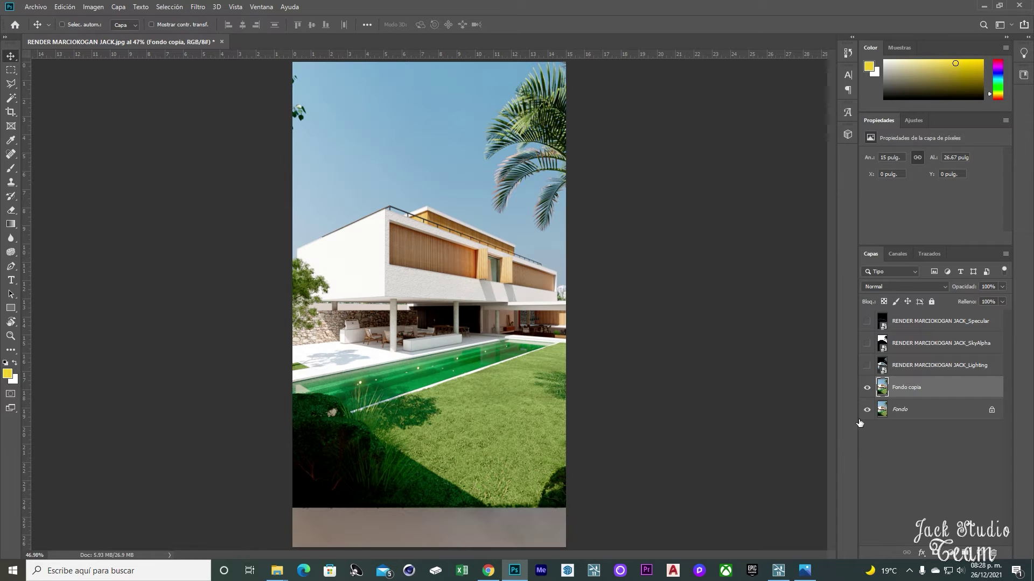
click(867, 365)
click(866, 343)
click(867, 320)
click(940, 321)
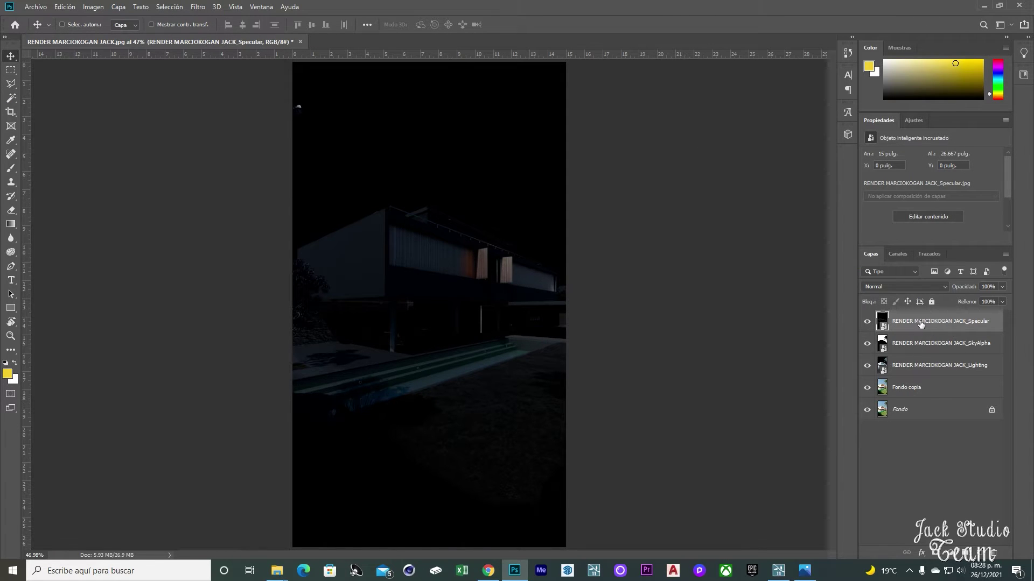
click(896, 287)
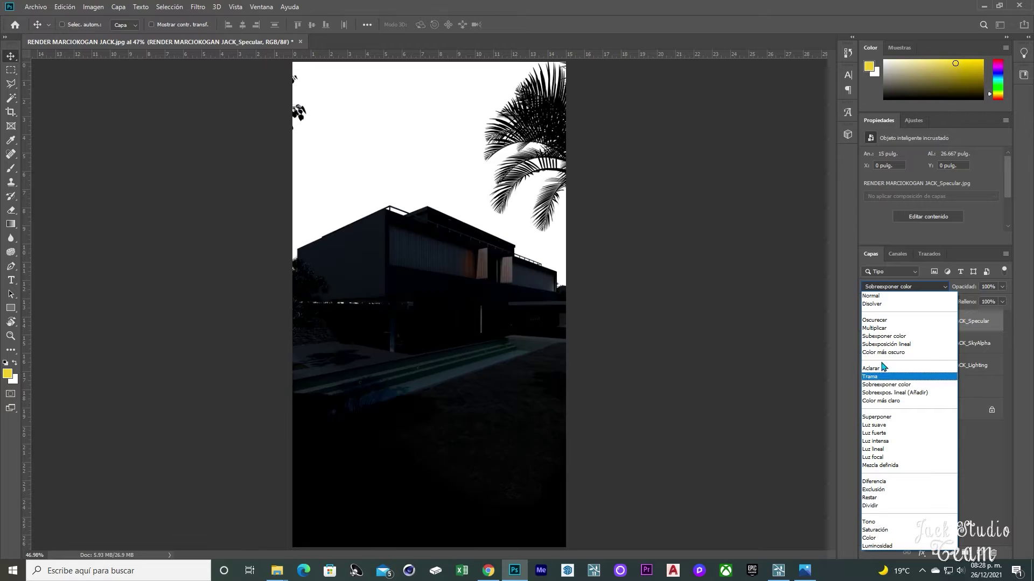
click(971, 344)
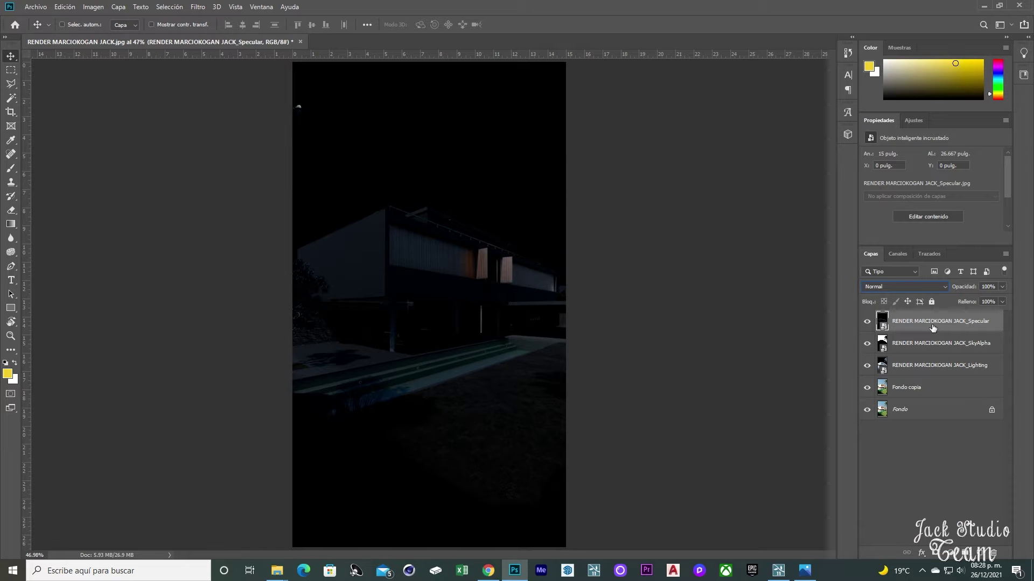
Move the Specular layer below the SkyAlpha layer and hide SkyAlpha
drag(913, 322, 909, 353)
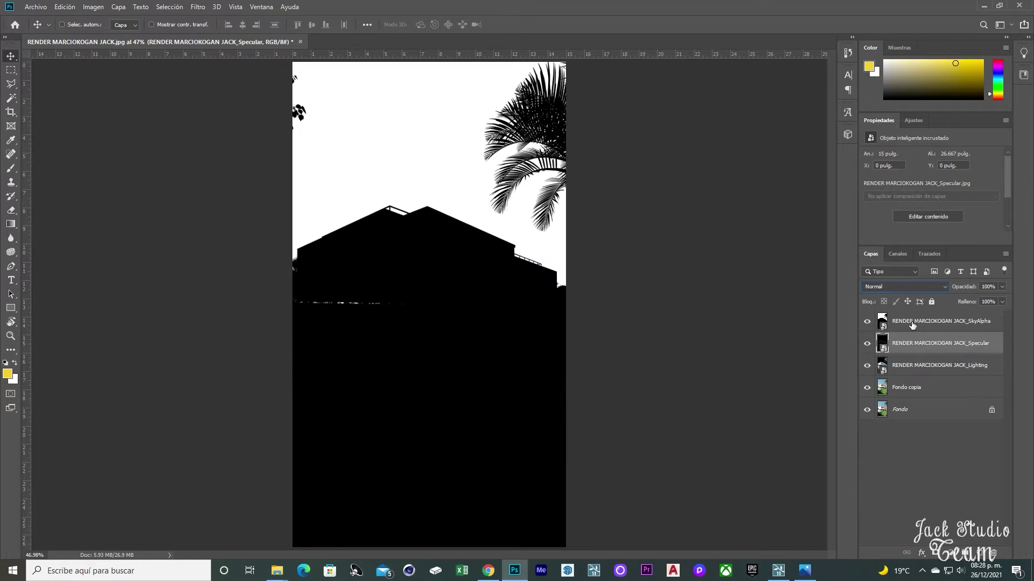
click(912, 323)
click(866, 324)
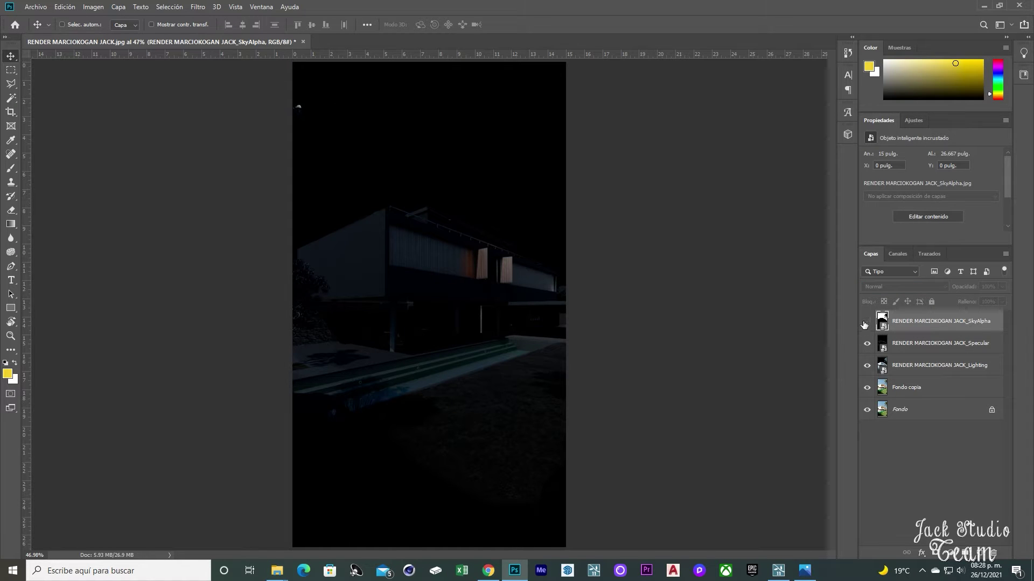
Set the Specular layer's blend mode to Trama
click(909, 354)
click(909, 287)
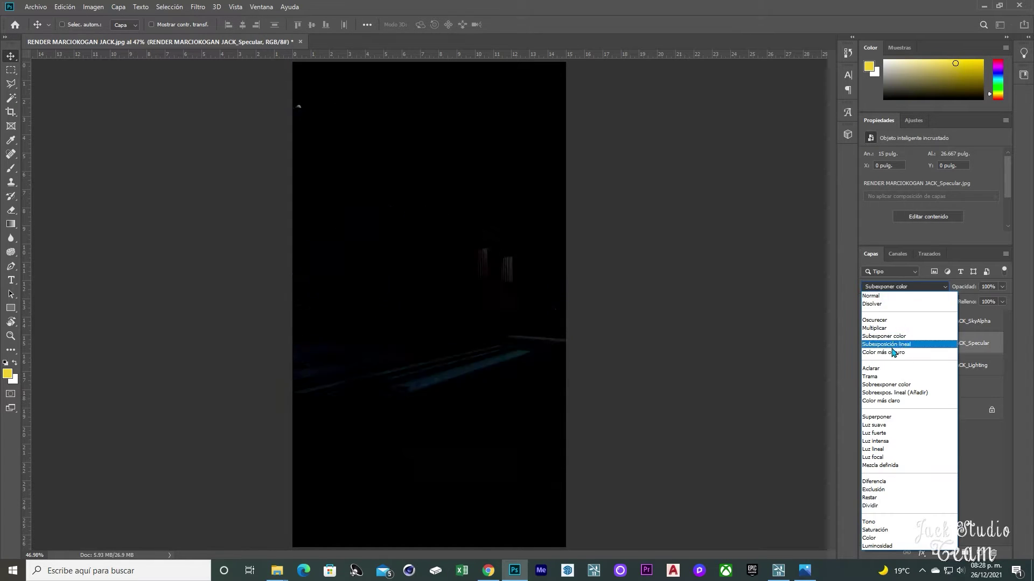
click(881, 377)
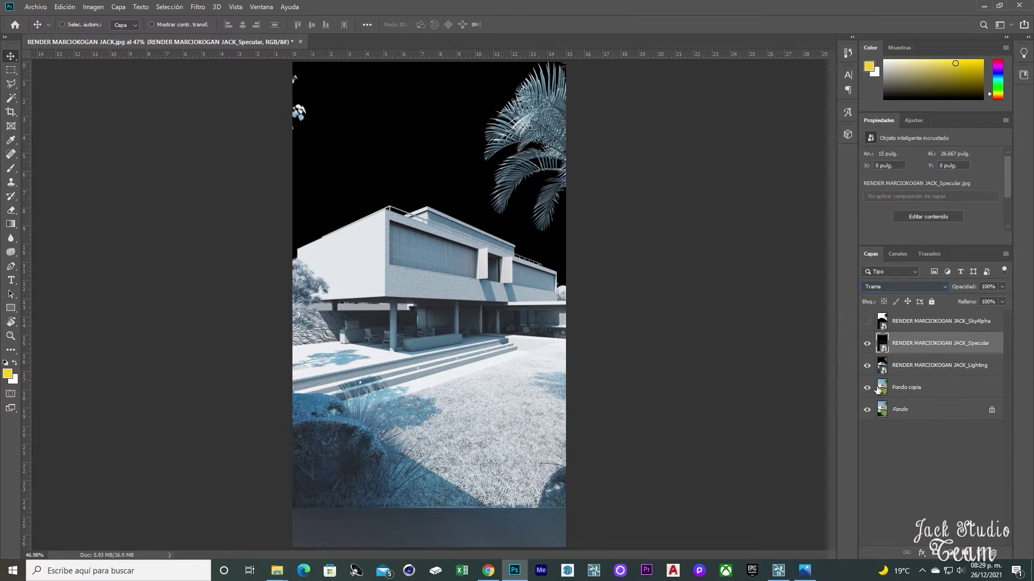
Compare the image with and without the Specular layer, in full view and close up on the house
click(867, 347)
click(866, 344)
click(867, 344)
click(867, 345)
click(867, 345)
key(ctrl+plus)
key(ctrl+plus)
key(ctrl+plus)
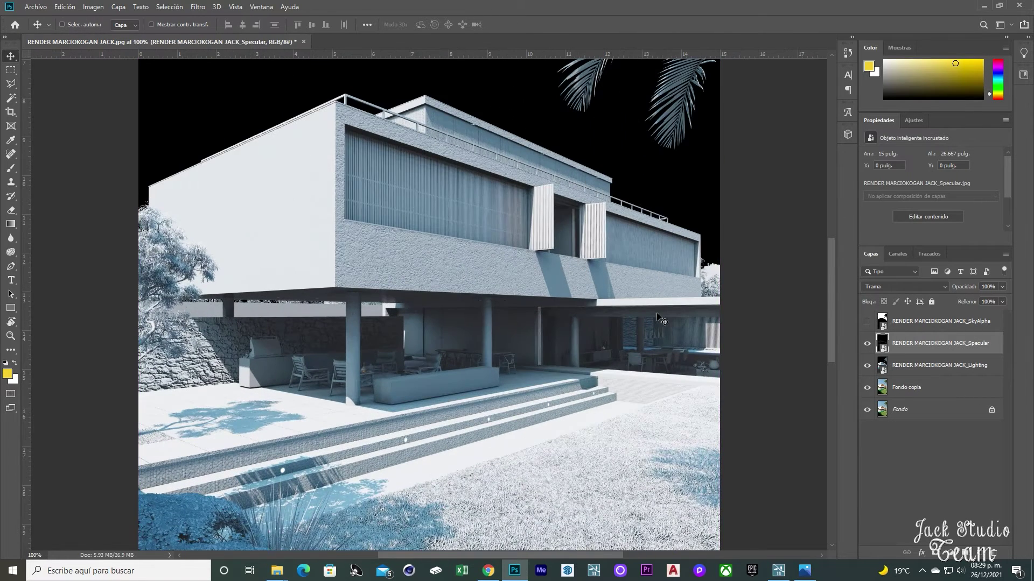
click(866, 344)
click(865, 345)
click(865, 345)
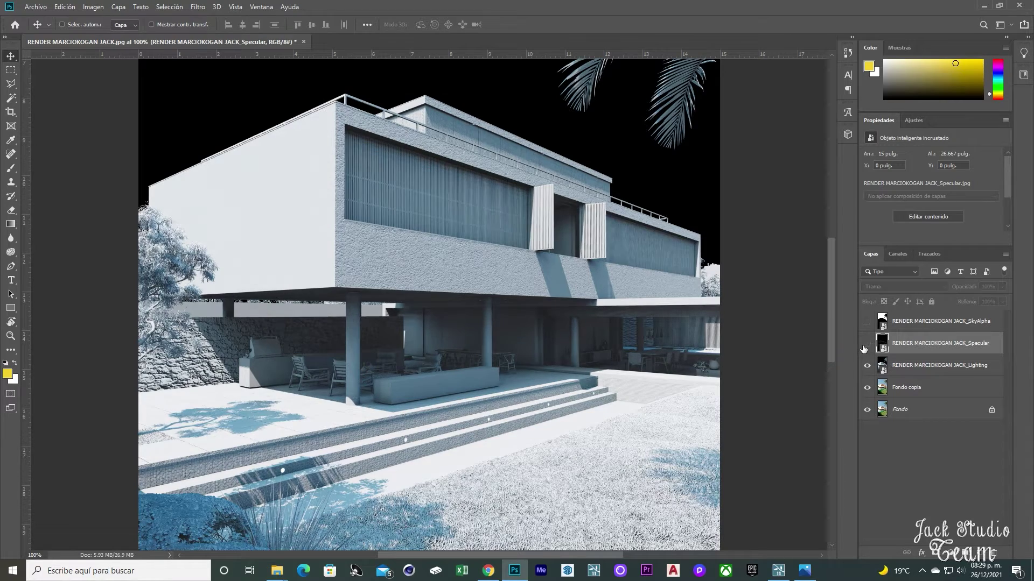
click(864, 346)
Set the Lighting layer's blend mode to Luz suave
click(915, 365)
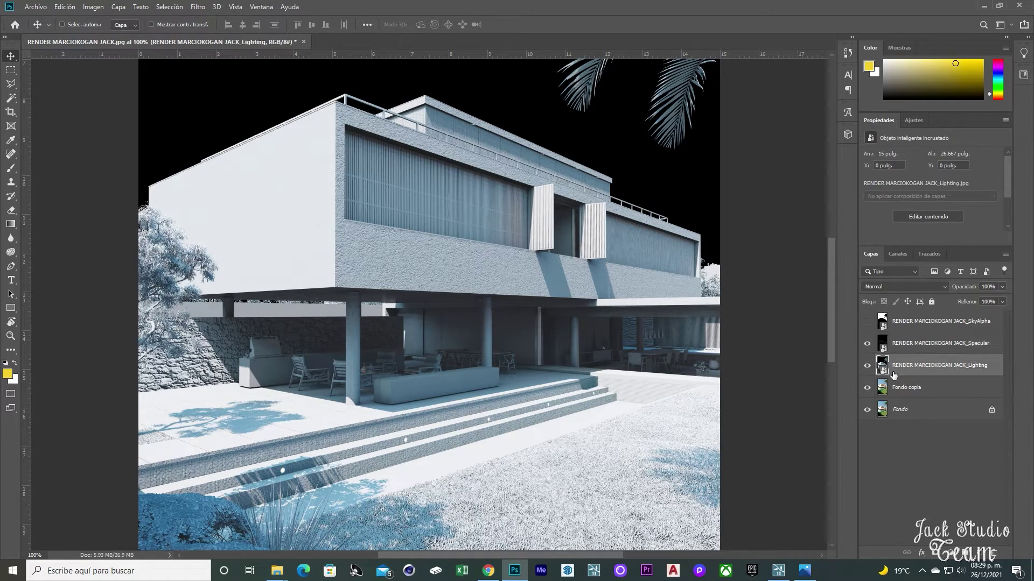
click(907, 288)
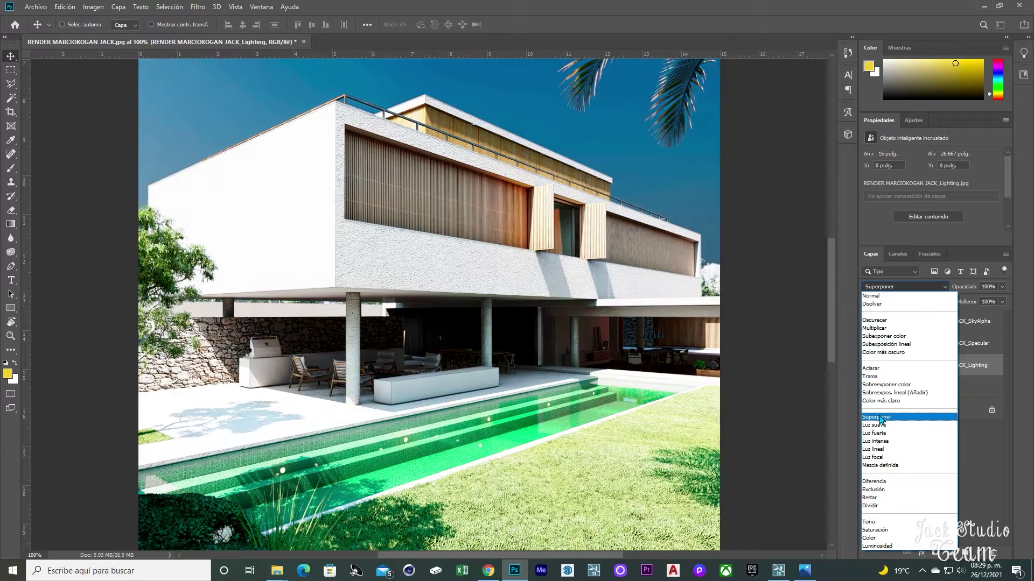
click(882, 426)
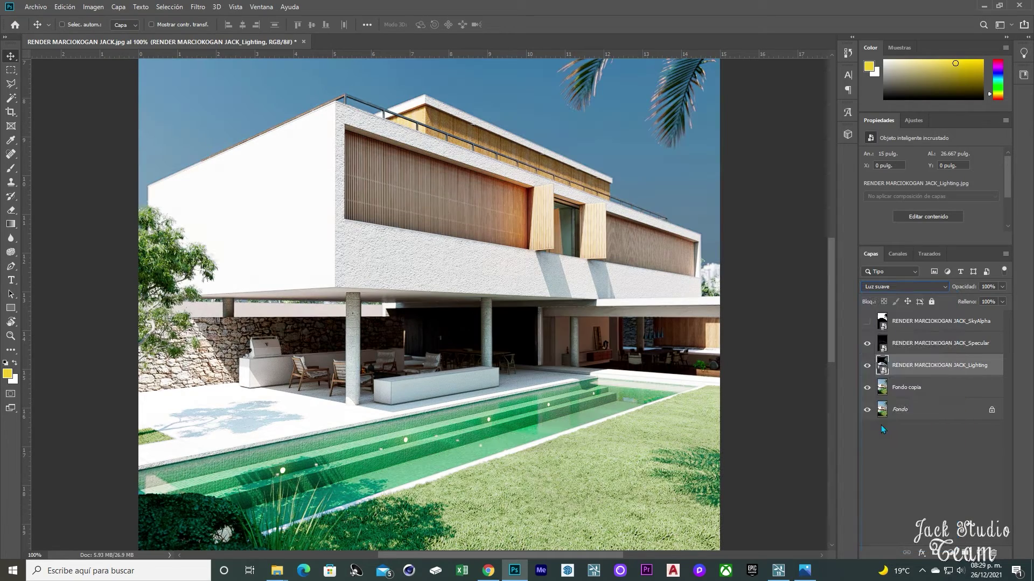
Compare the image with and without the Lighting layer and set its opacity to 30%
click(868, 367)
click(868, 367)
click(867, 367)
click(867, 366)
drag(996, 286, 921, 276)
text(30)
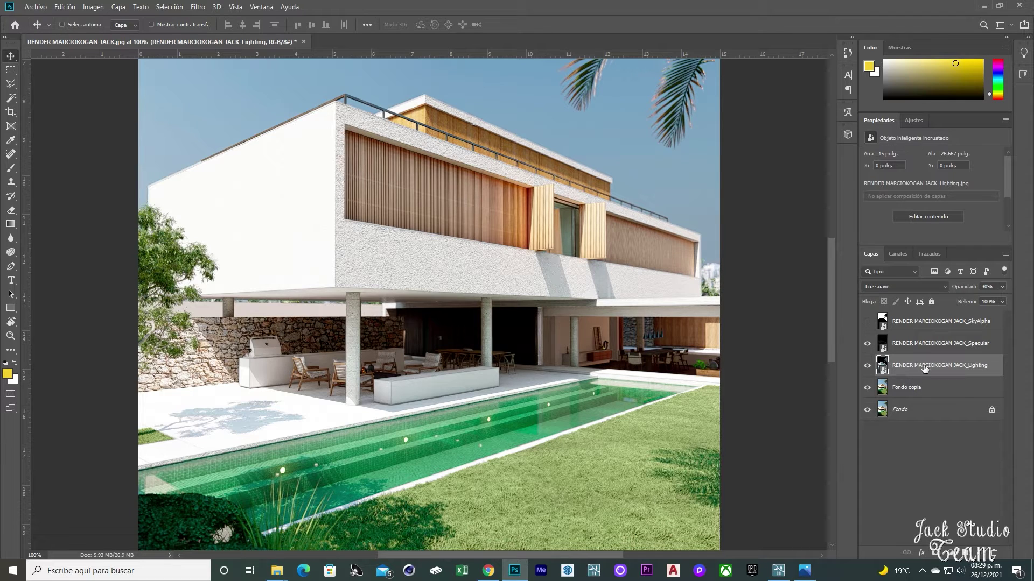
Duplicate the Fondo copia layer and select the original Fondo layer
click(908, 386)
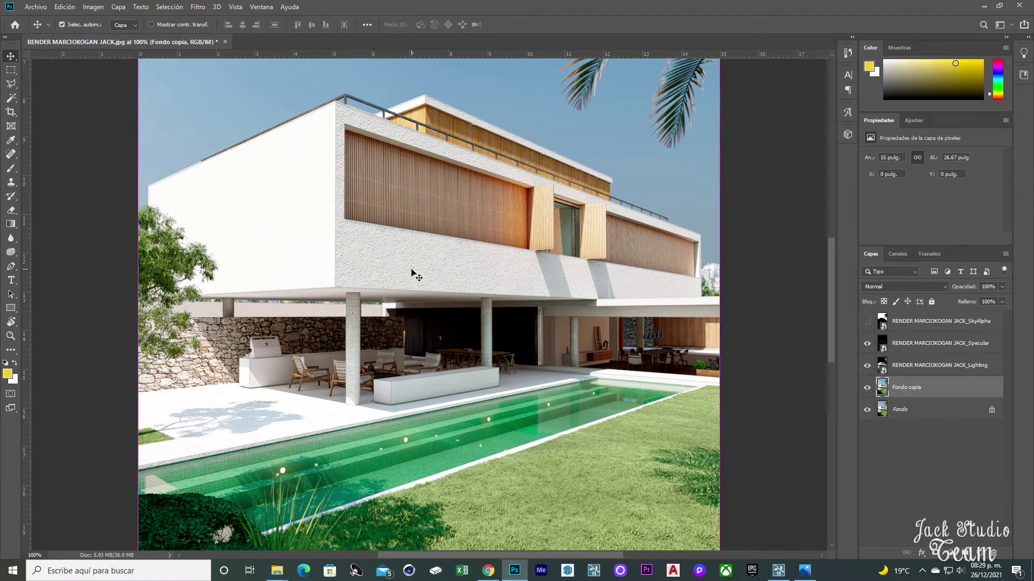
key(ctrl+0)
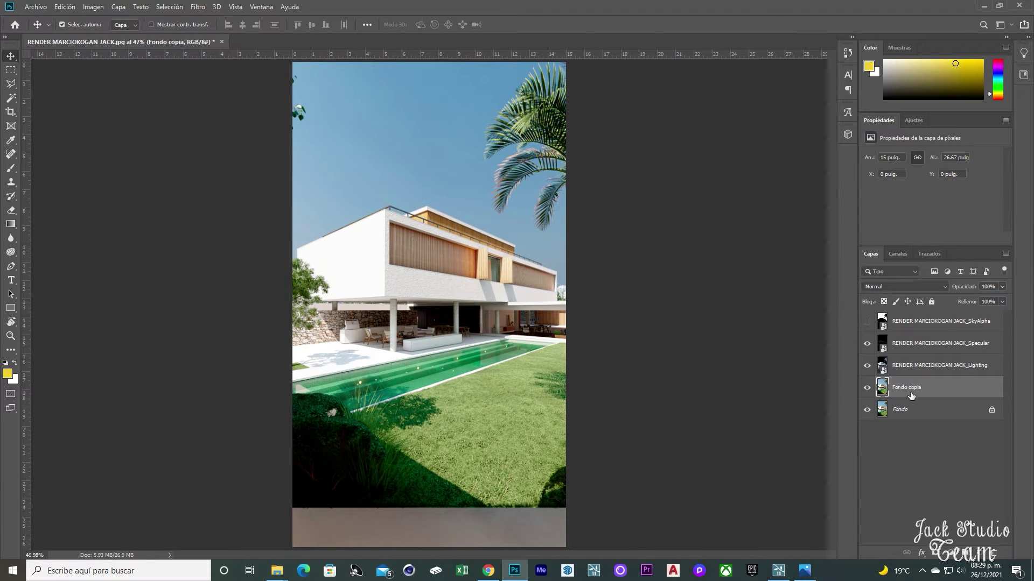
key(ctrl+j)
click(895, 433)
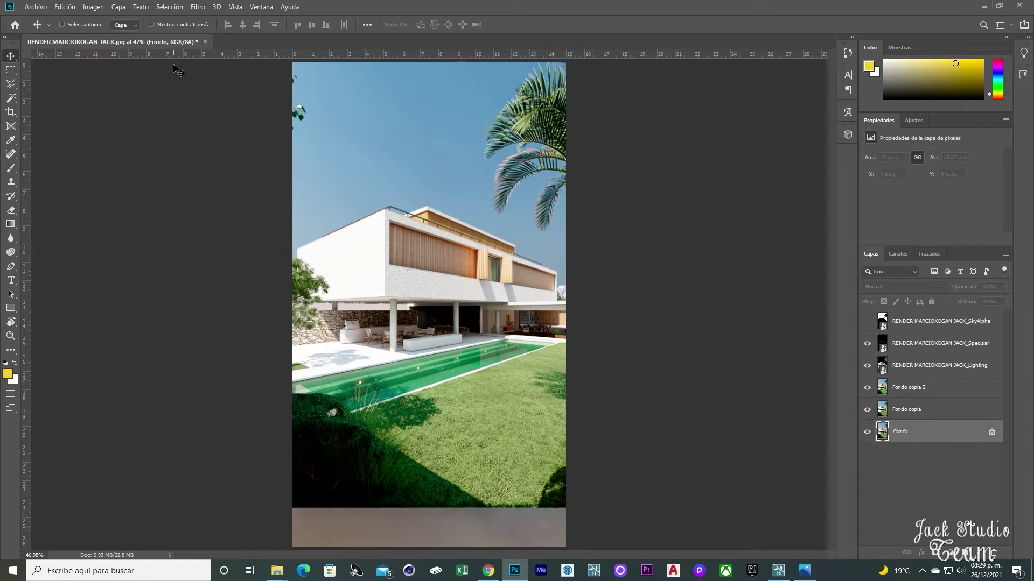
Reduce the canvas height to 1600 pixels, keeping the 1080-pixel width and the centred anchor
click(898, 412)
click(902, 436)
click(94, 7)
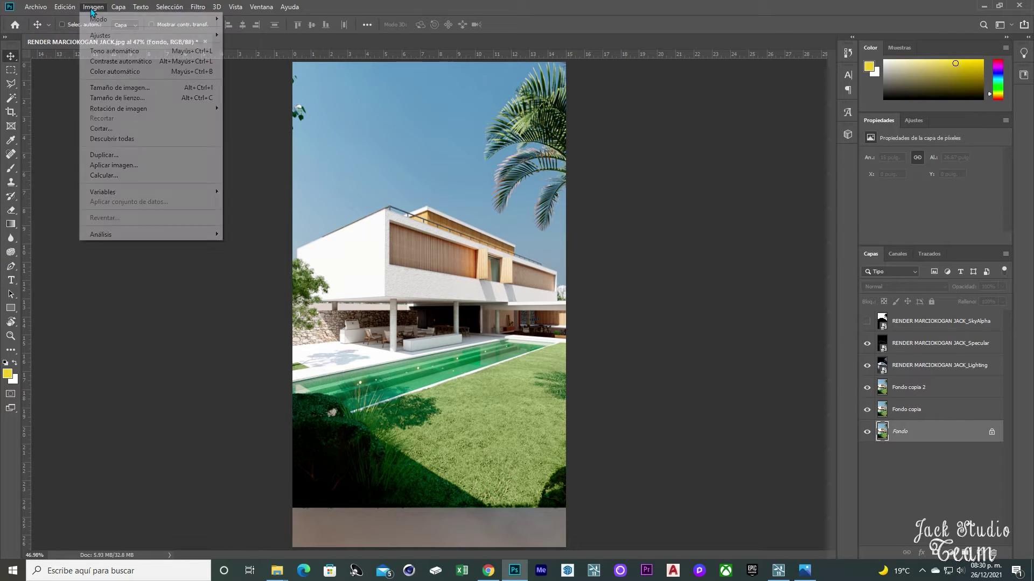
click(124, 98)
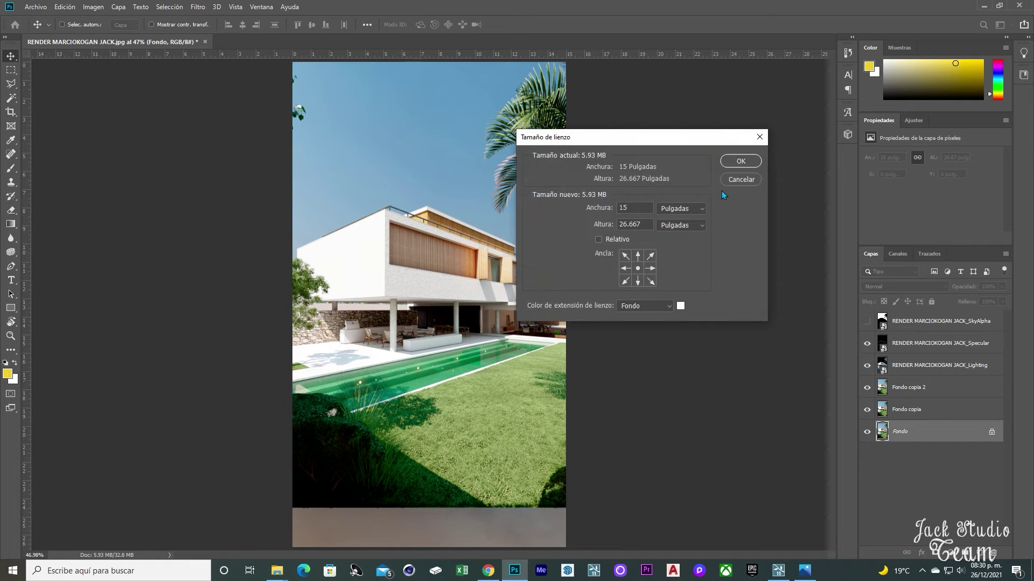
click(688, 209)
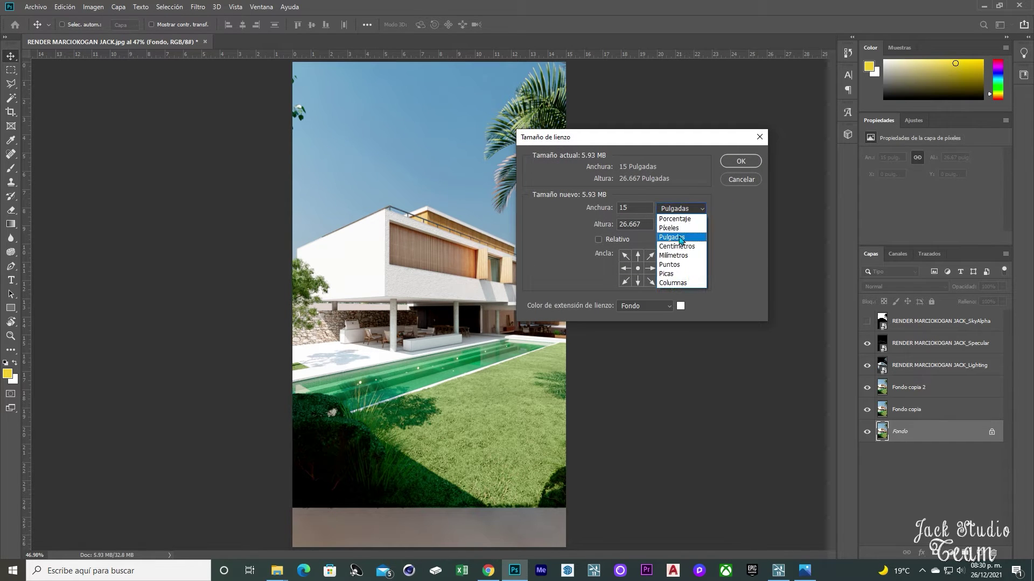
click(676, 229)
key(Tab)
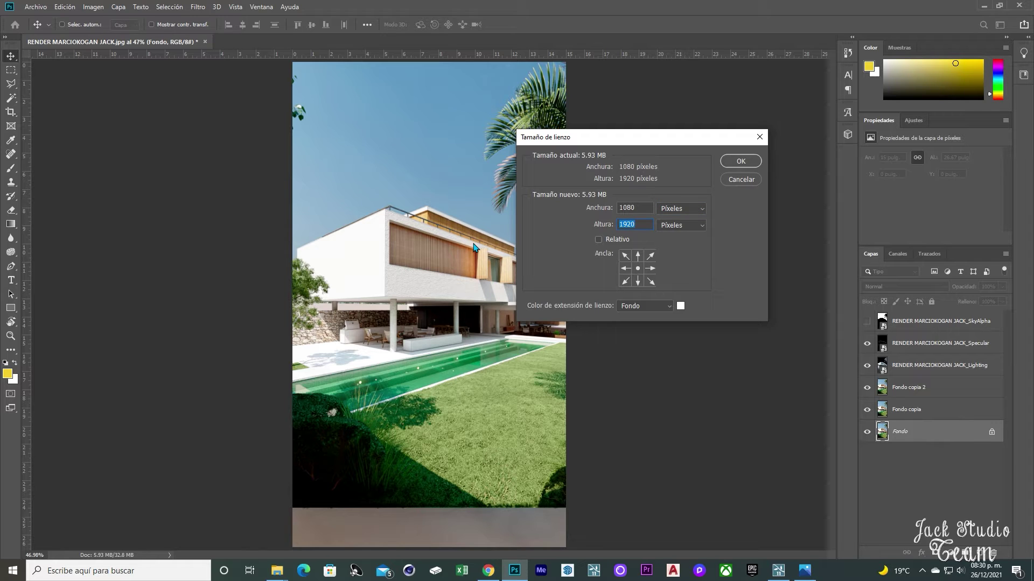
text(1600)
key(Return)
key(Return)
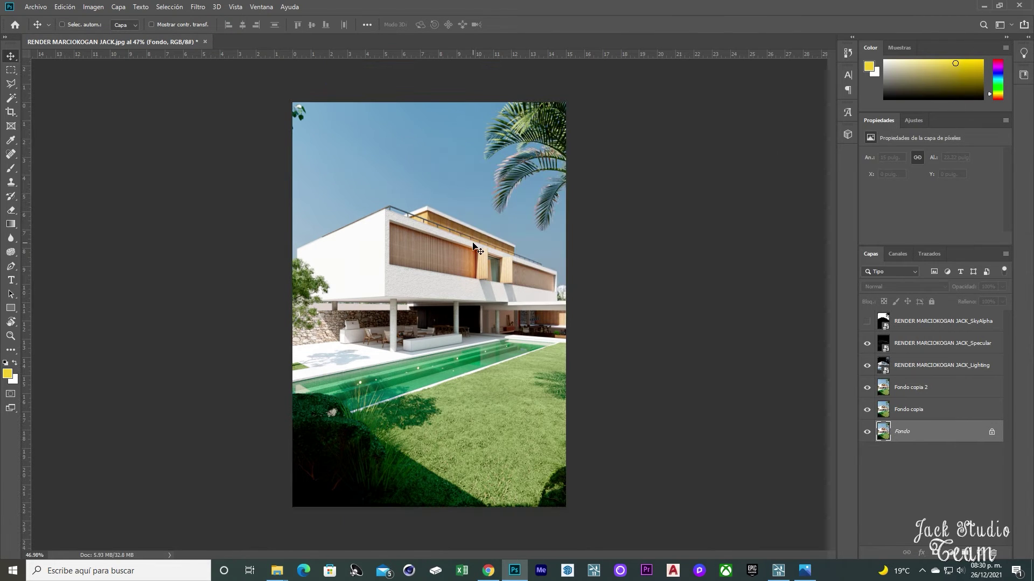
key(ctrl+0)
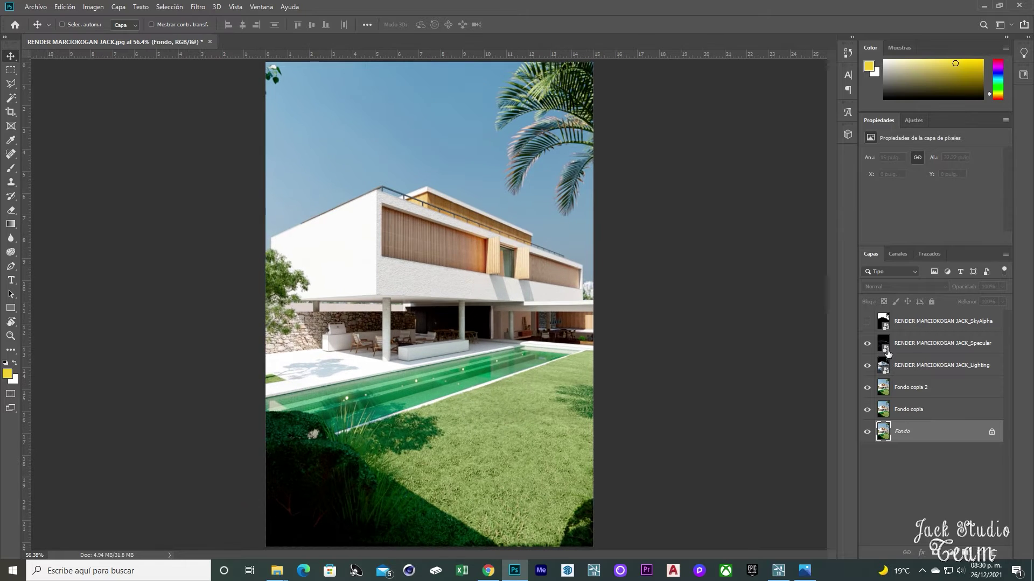
Try to reposition the Fondo copia 2 layer within the shortened canvas
click(908, 387)
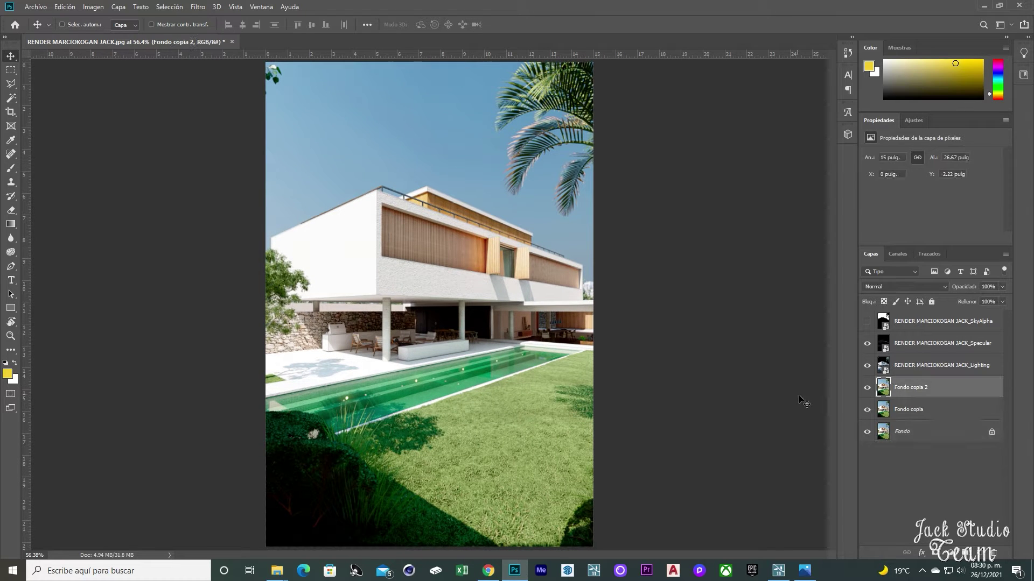
click(918, 410)
click(909, 388)
drag(416, 383, 415, 287)
key(ctrl+z)
key(ctrl+minus)
key(ctrl+minus)
key(ctrl+t)
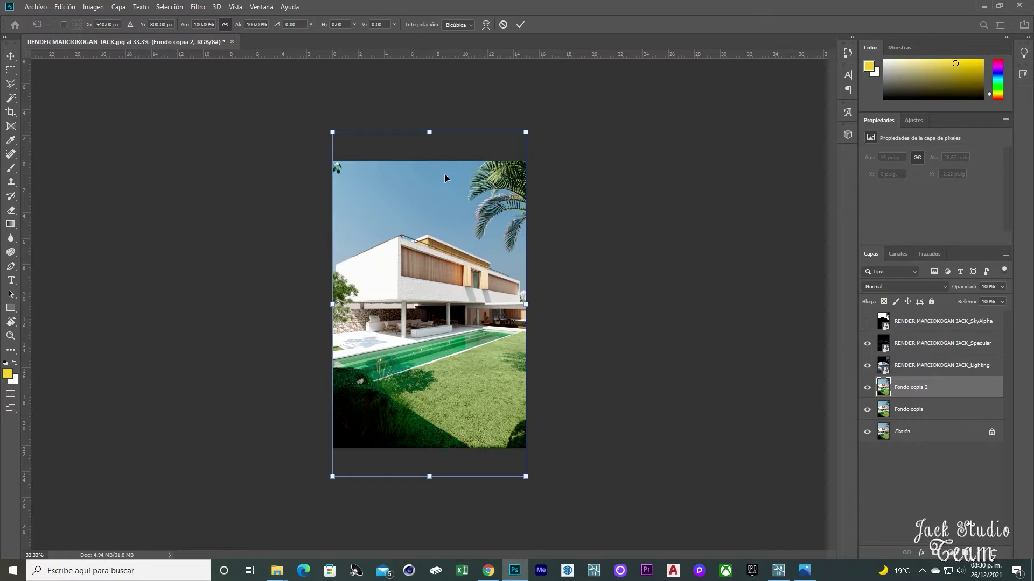
key(Escape)
Duplicate the Fondo layer, try free transform on the duplicate, and delete it
click(912, 433)
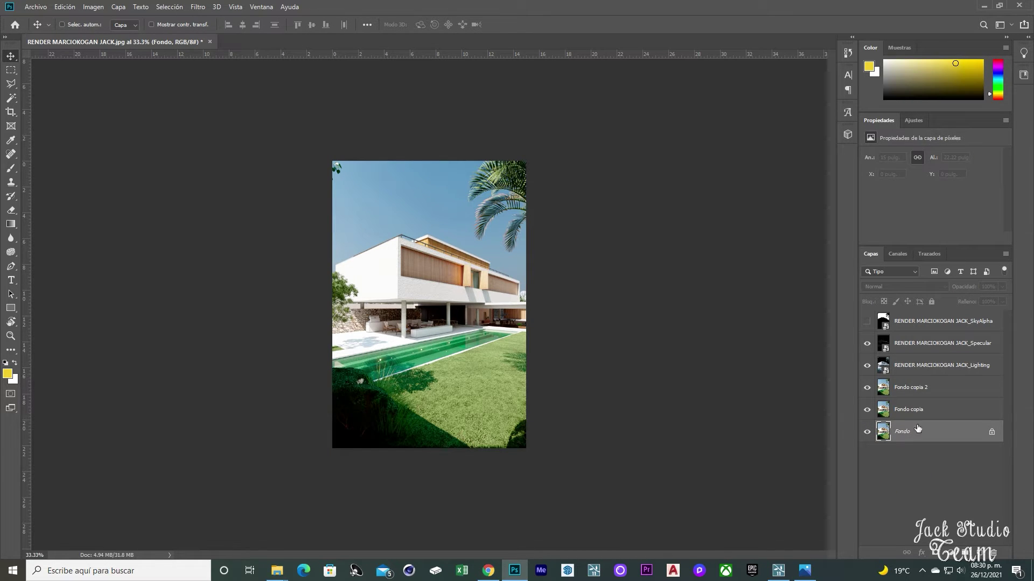
key(ctrl+j)
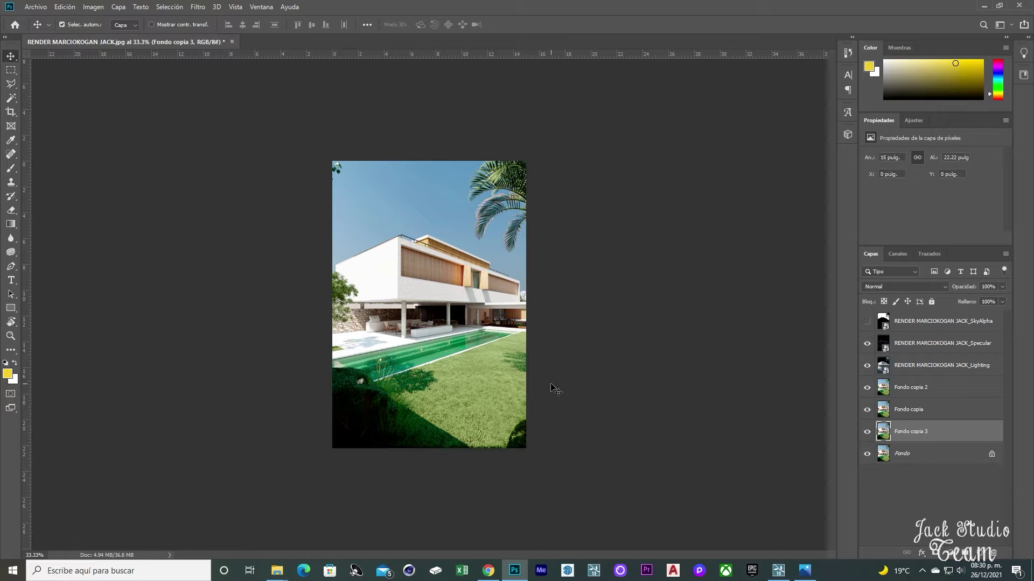
key(ctrl+t)
key(Return)
key(Delete)
key(ctrl+0)
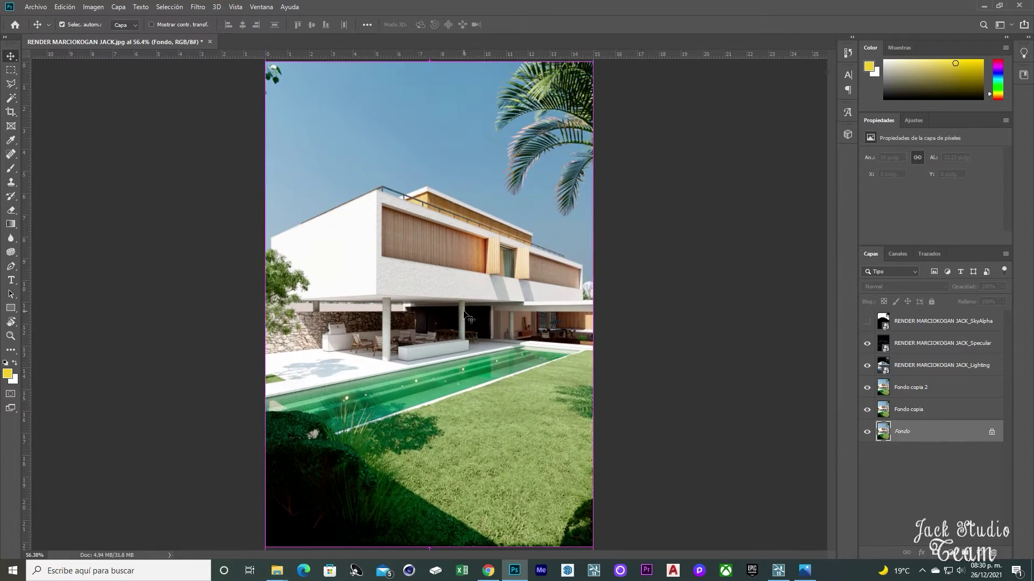
Try moving the Fondo copia 2 and Fondo copia layers down together, and undo the move
ctrl+click(464, 315)
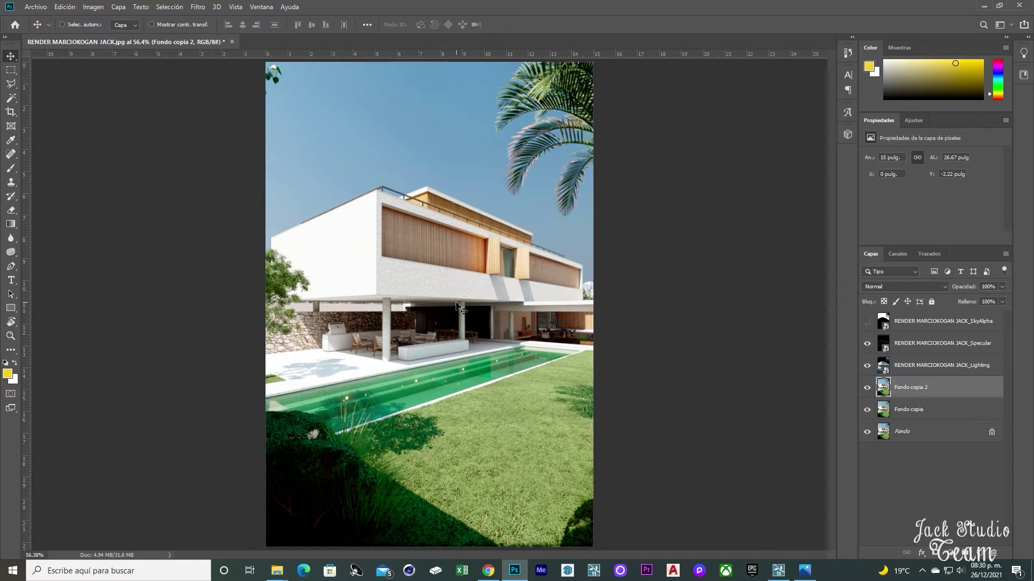
key(ctrl+plus)
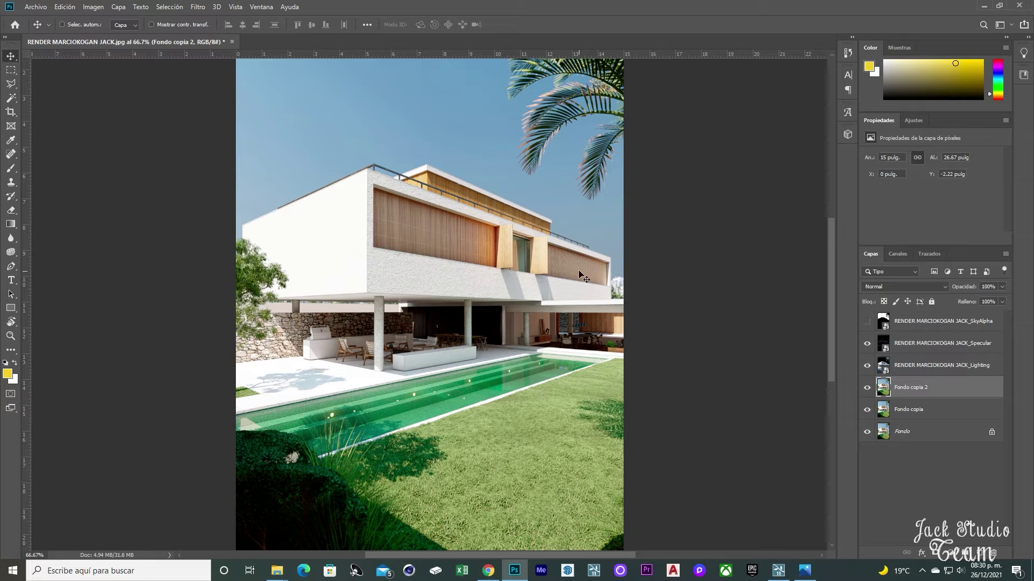
ctrl+click(909, 410)
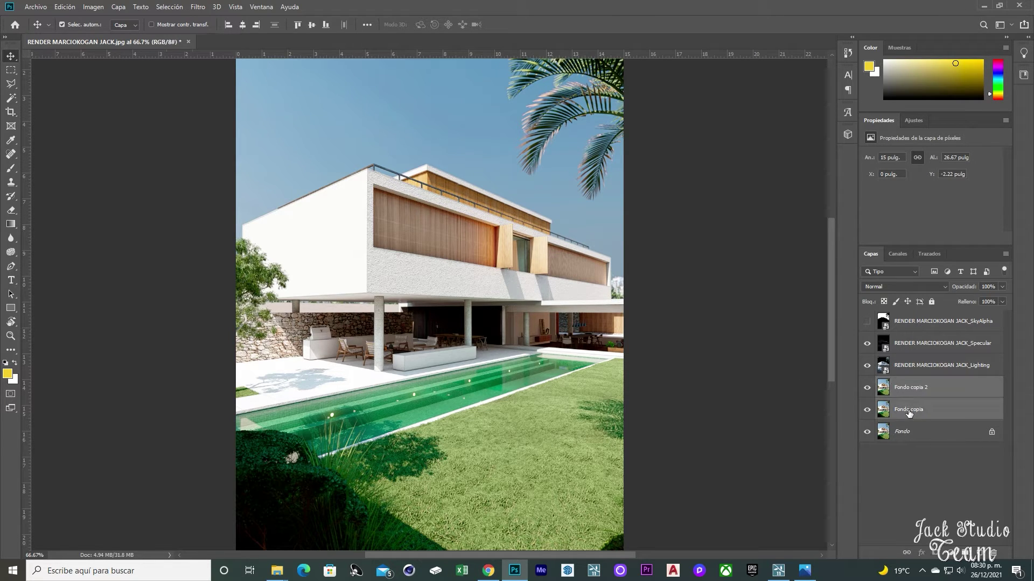
drag(483, 237, 483, 272)
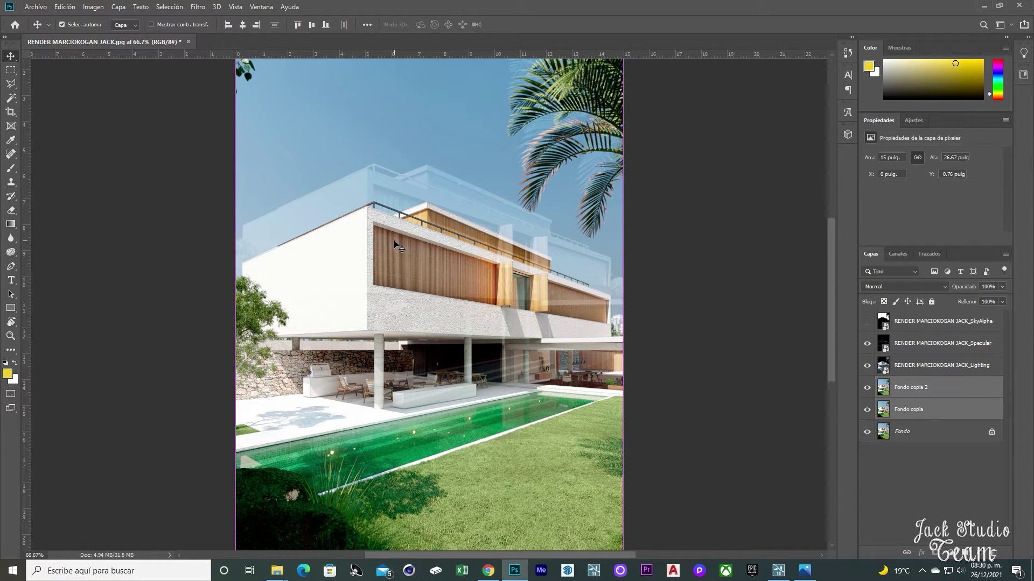
key(ctrl+z)
Select all layers above Fondo and move them down together until the image's upper edge meets the canvas edge
click(911, 412)
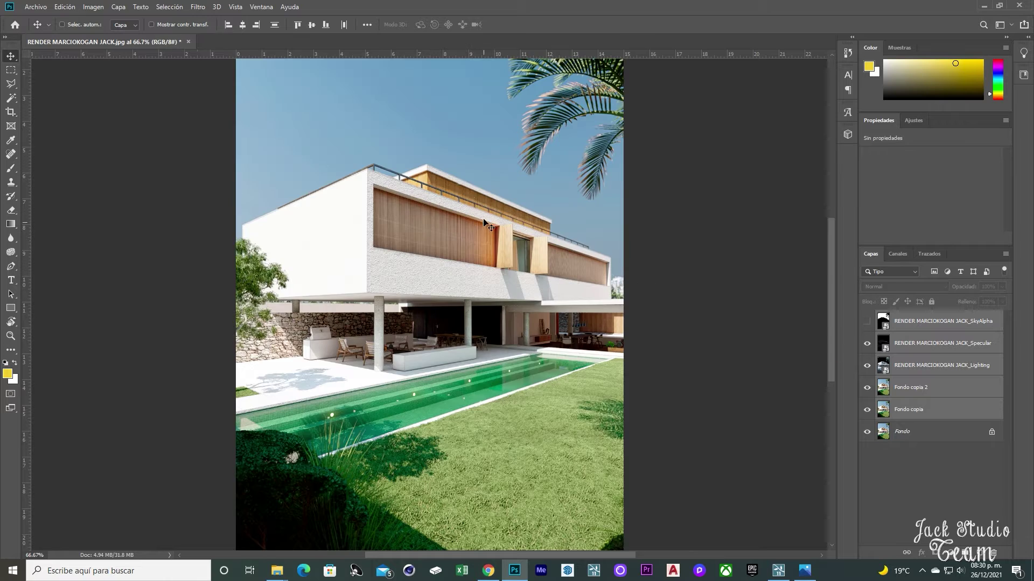
drag(470, 200, 466, 290)
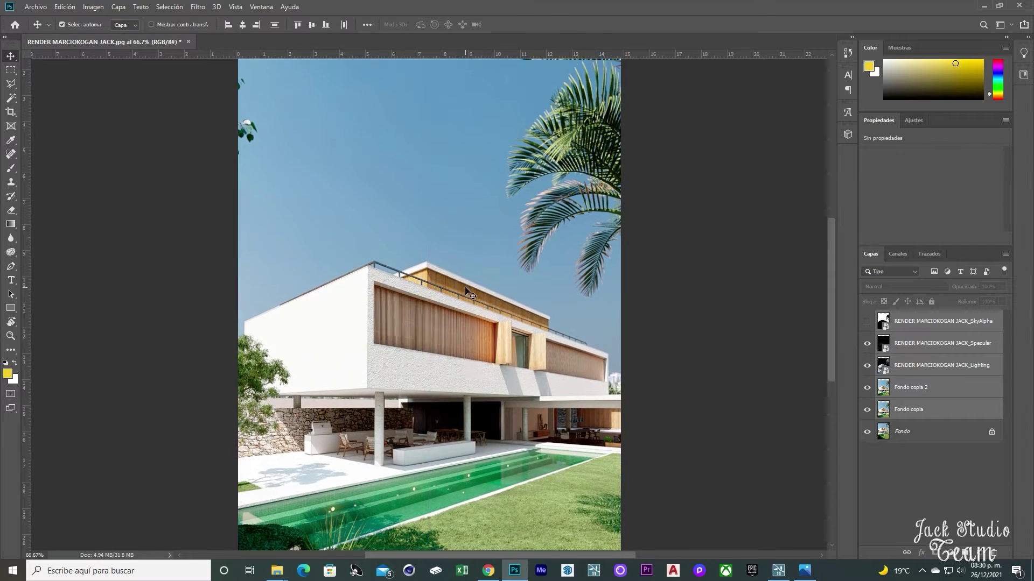
alt+scroll(467, 293, down, 2)
drag(438, 252, 435, 276)
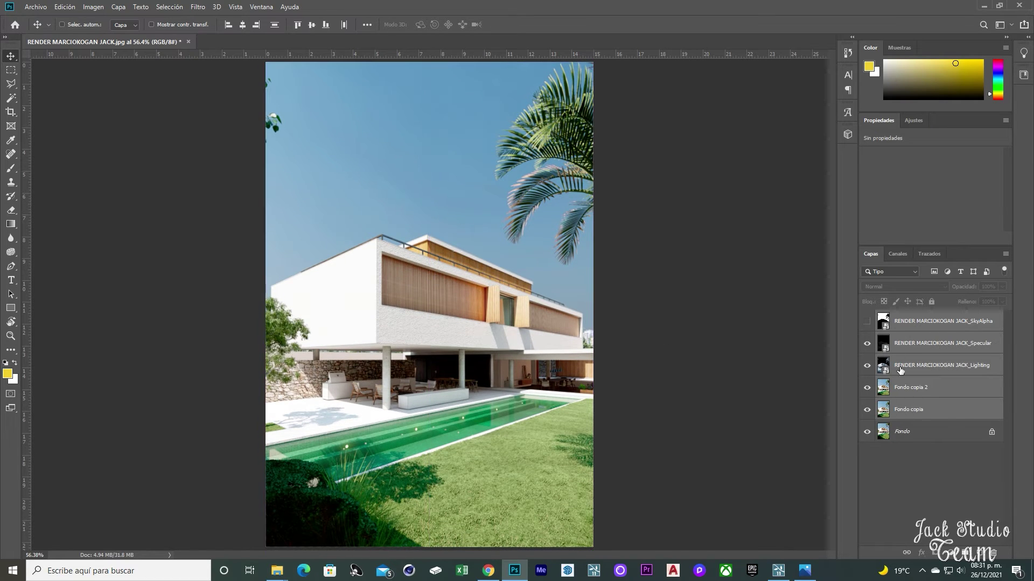
Open the Camera Raw filter on the Fondo copia 2 layer and enlarge its window
click(921, 322)
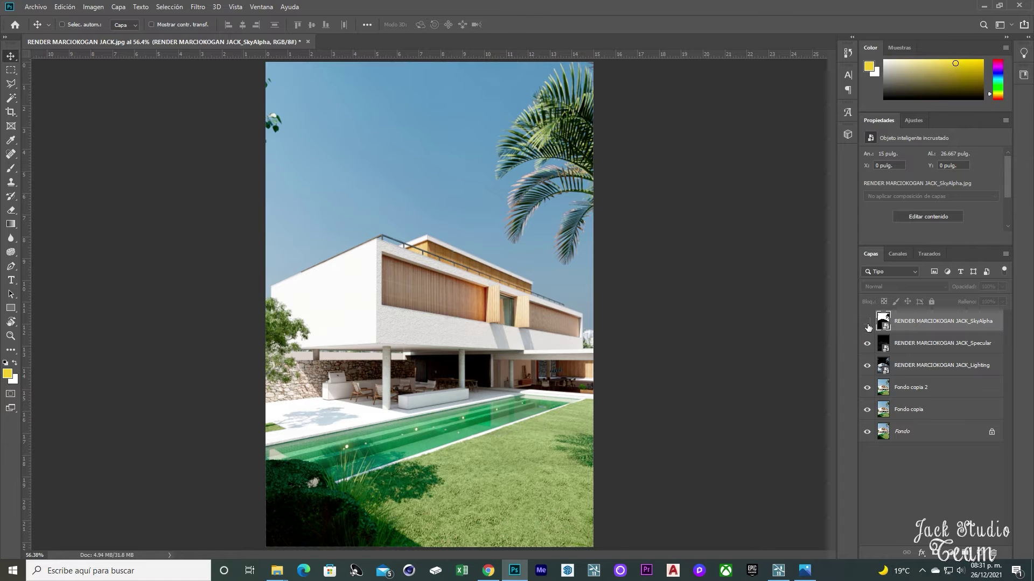
click(896, 388)
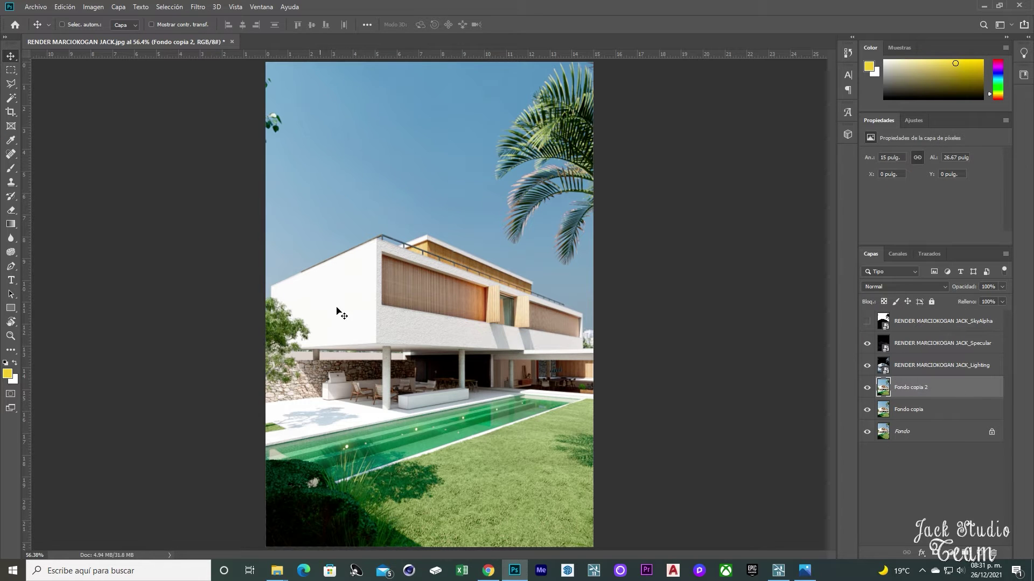
key(ctrl+1)
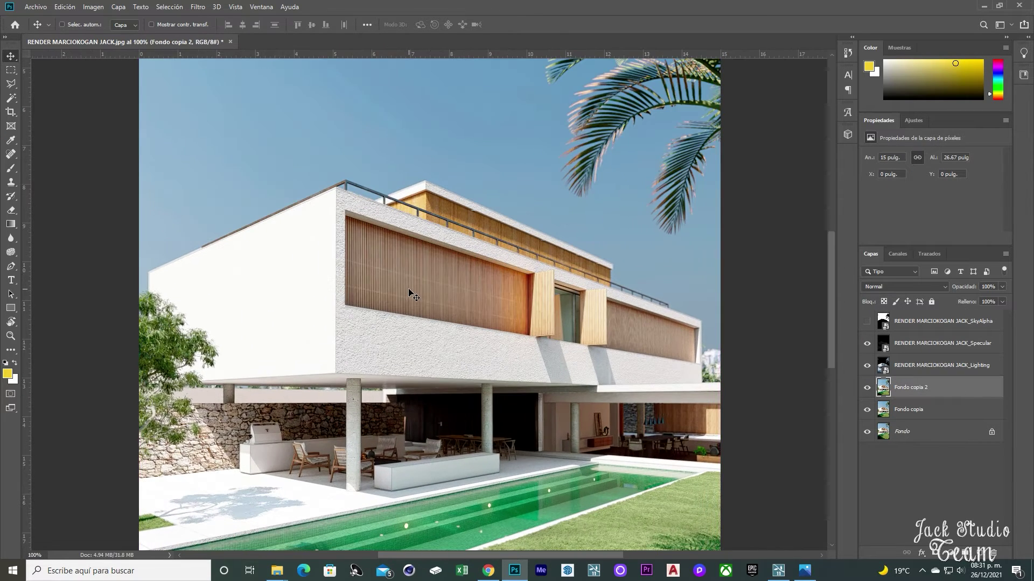
click(197, 6)
click(237, 76)
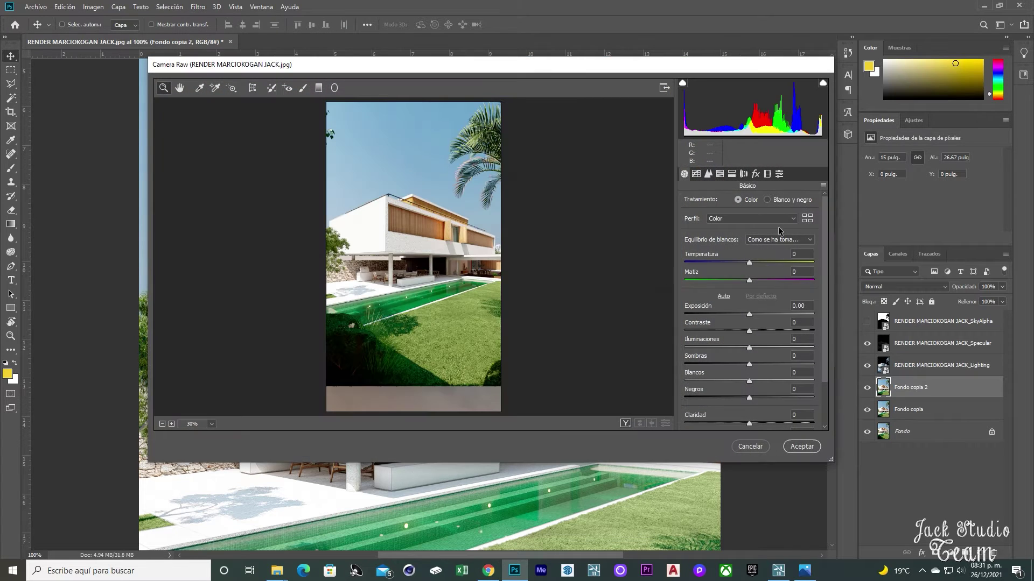
drag(707, 66, 654, 60)
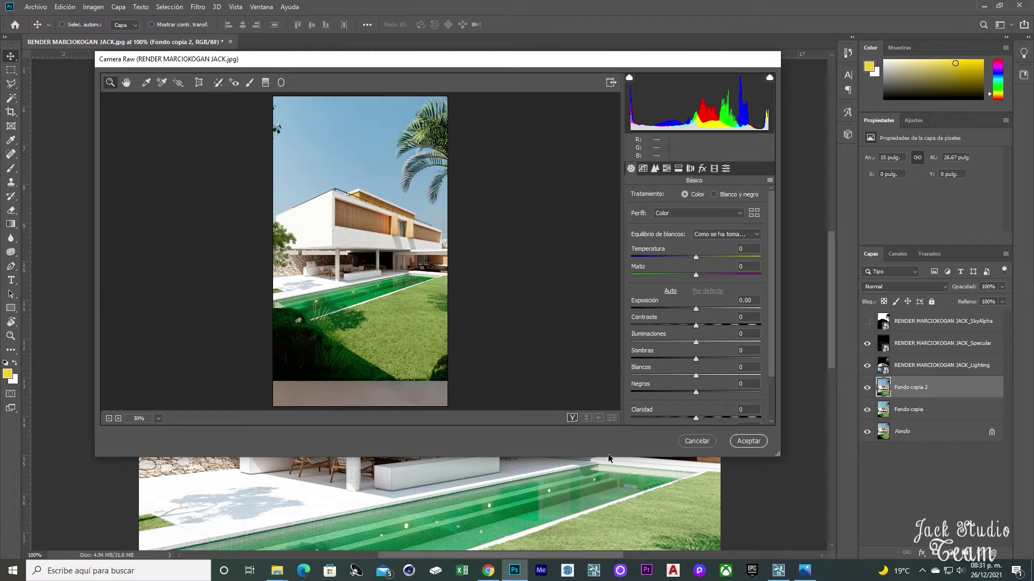
drag(609, 459, 609, 531)
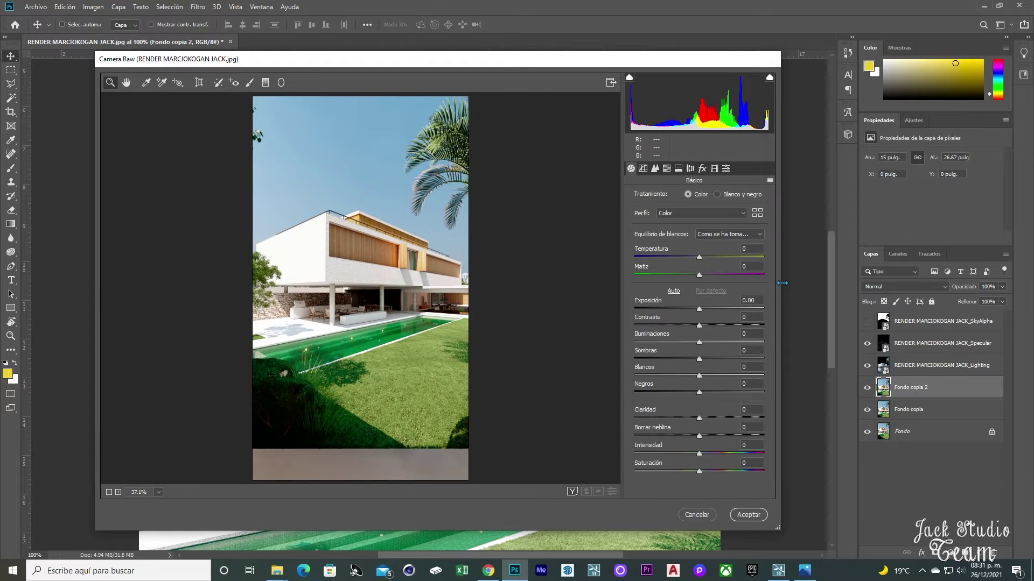
drag(781, 282, 879, 282)
drag(694, 69, 662, 59)
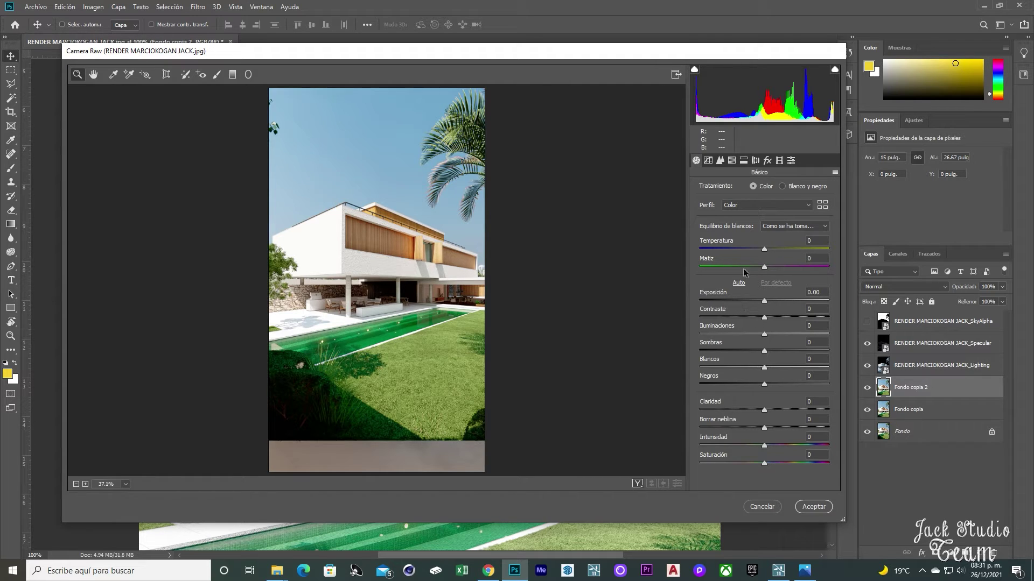
Set Temperatura to +8, Contraste to +16, Sombras to +6 and Negros to -10 in Camera Raw
mouse_move(764, 249)
mouse_down()
mouse_move(754, 250)
mouse_move(769, 255)
mouse_up()
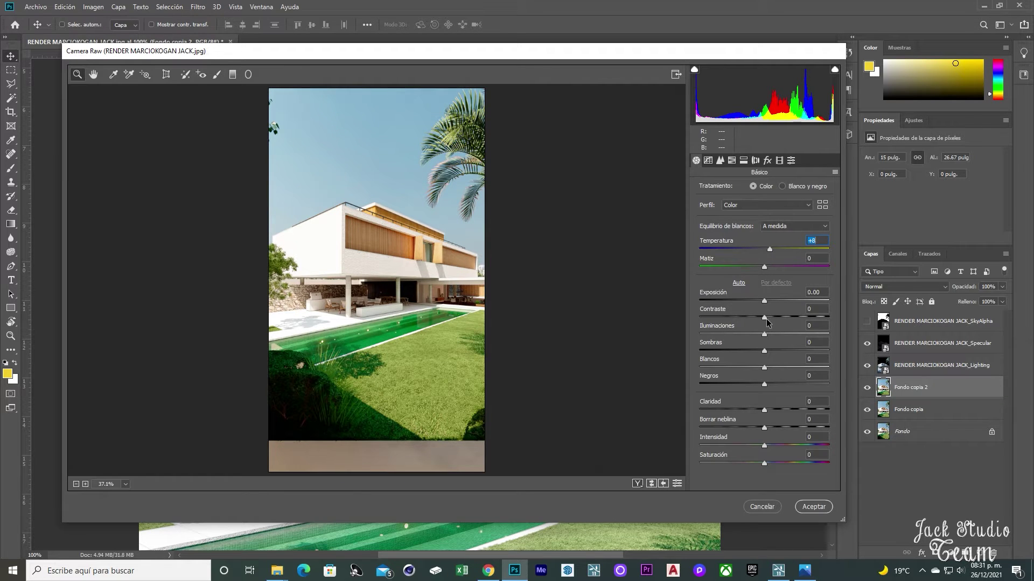
drag(764, 319, 779, 321)
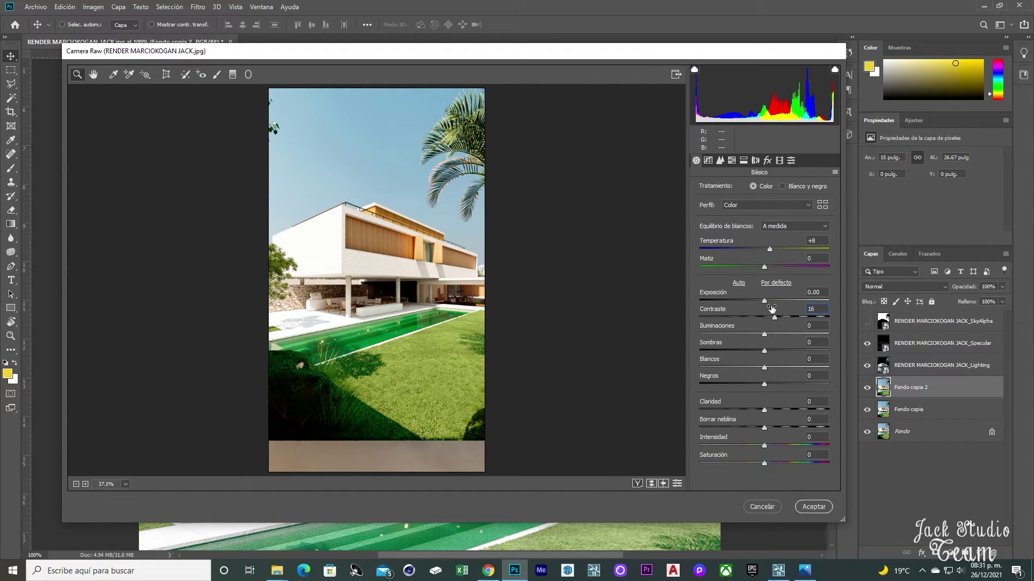
mouse_move(764, 349)
mouse_down()
mouse_move(773, 351)
mouse_move(765, 349)
mouse_up()
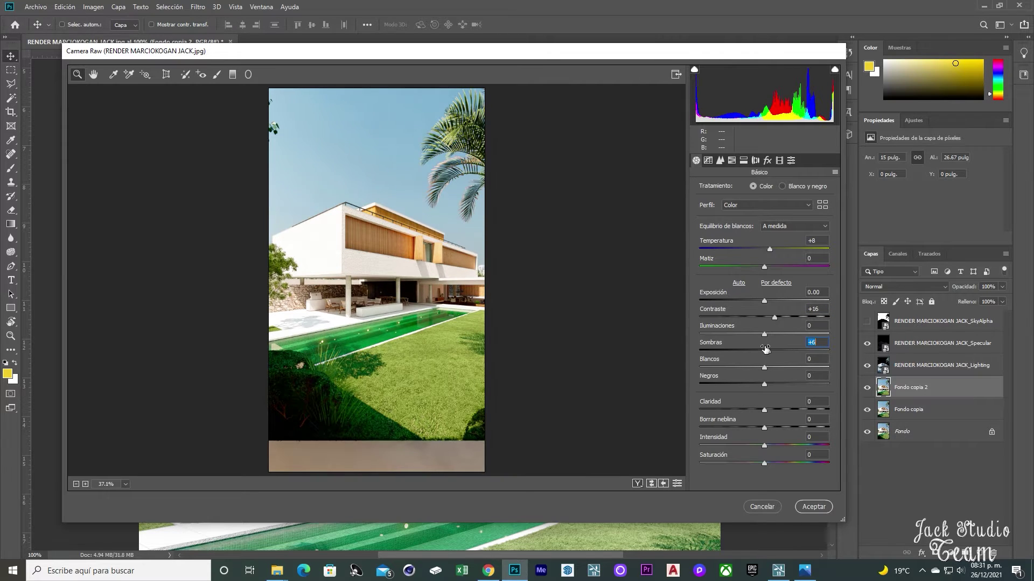
drag(765, 384, 758, 381)
Set Claridad to +20, Borrar neblina to -8 and Intensidad to -4, and apply the Camera Raw adjustments
click(86, 485)
click(85, 484)
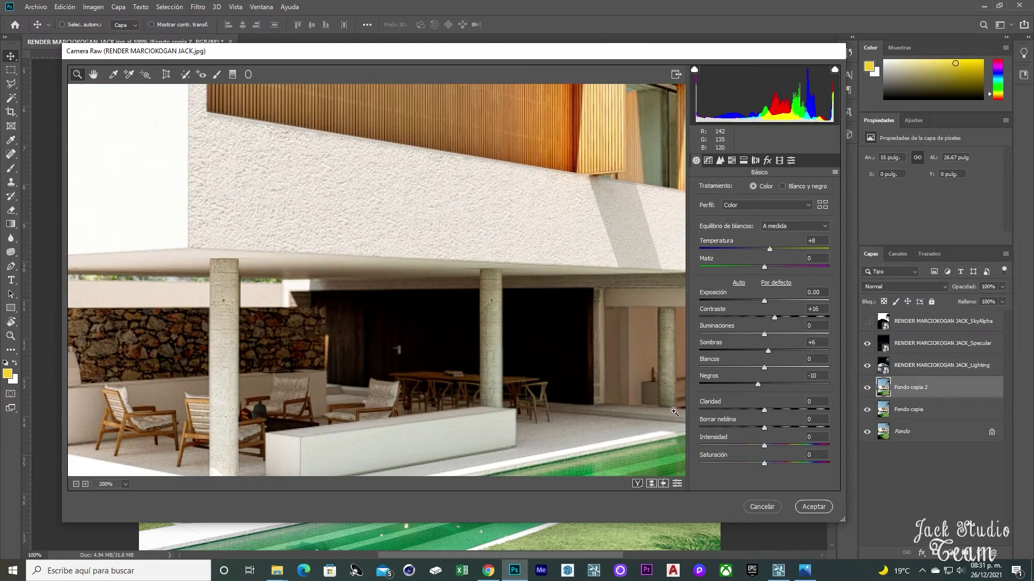
click(76, 485)
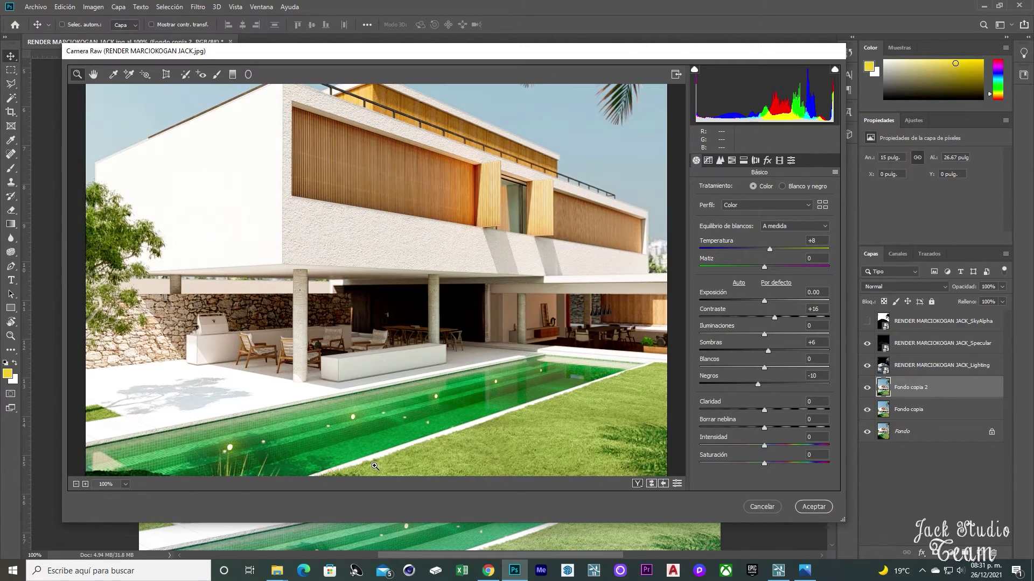
mouse_move(765, 412)
mouse_down()
mouse_move(834, 415)
mouse_move(777, 412)
mouse_up()
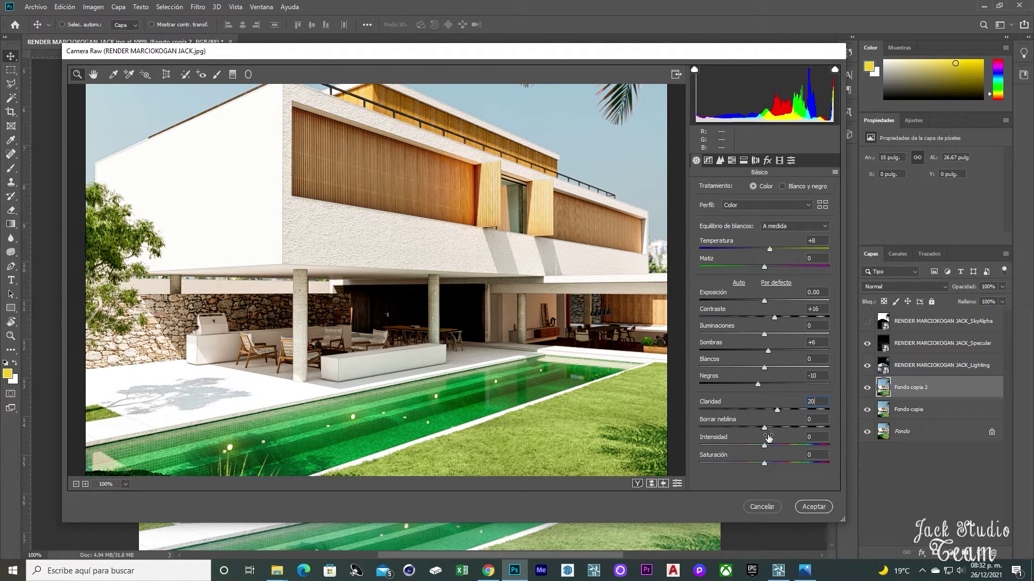
drag(764, 429, 758, 431)
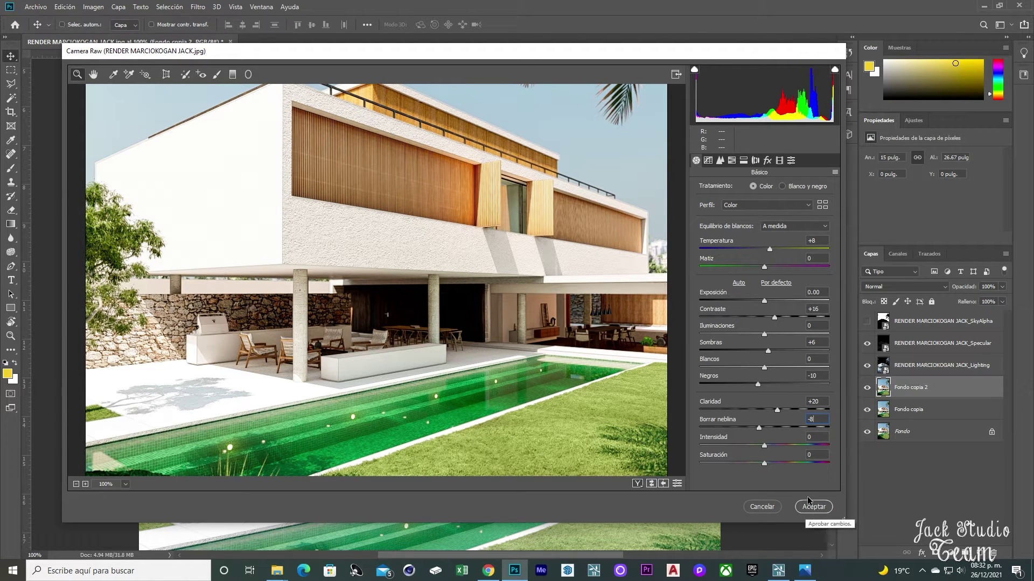
drag(766, 448, 762, 449)
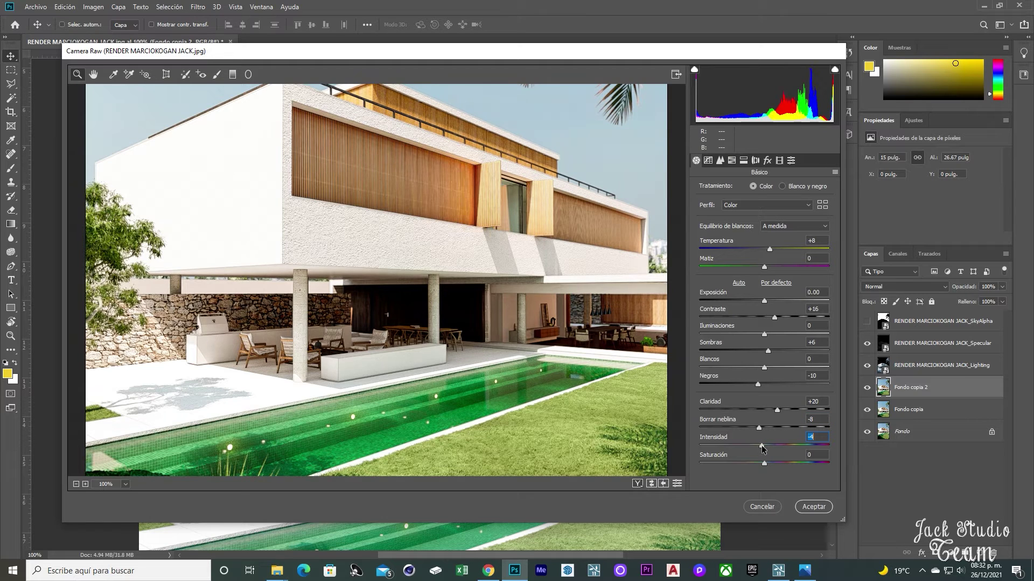
click(810, 507)
key(ctrl+0)
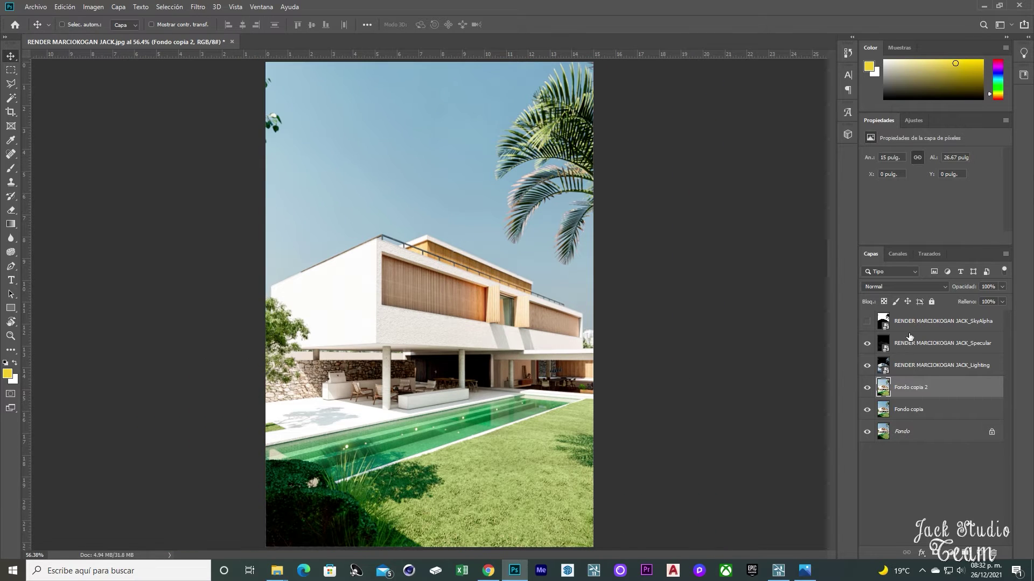
Select the SkyAlpha channel layer and make it visible
click(893, 328)
click(867, 323)
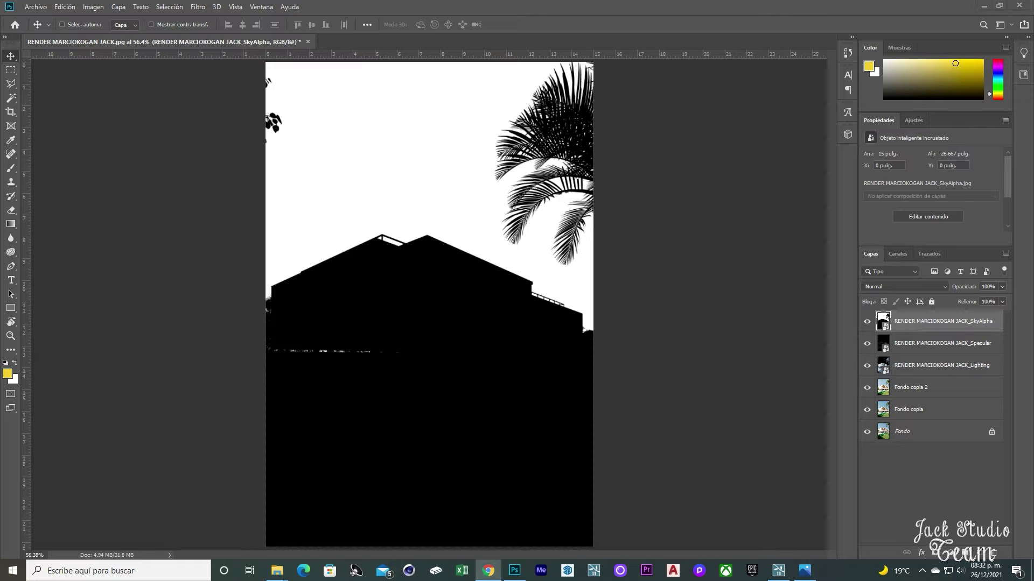
Switch to Chrome, search Google Images for "SKY TEXTURE" and limit the results to large images
key(alt+Tab)
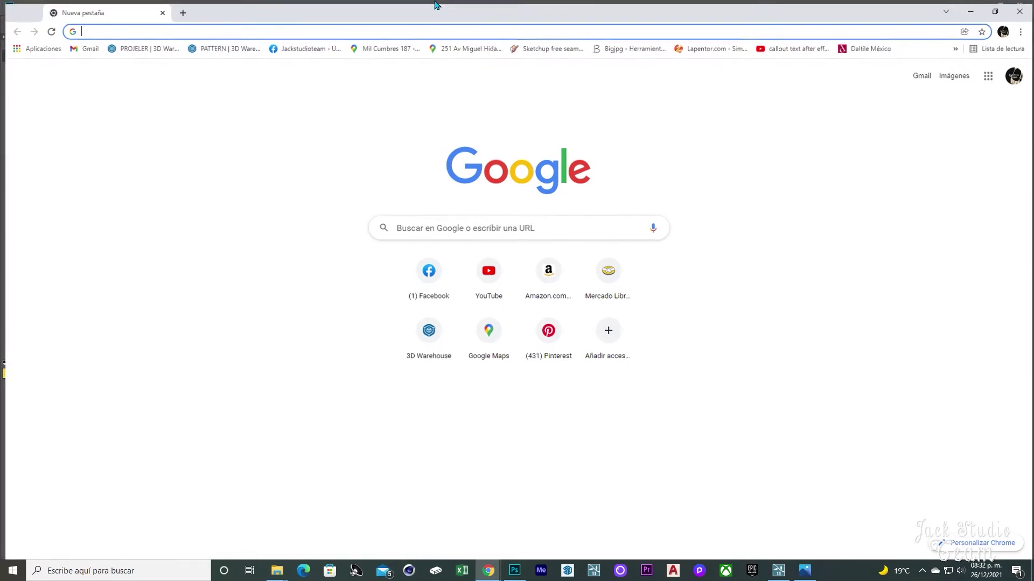
text(SKY TEXTURE)
key(Return)
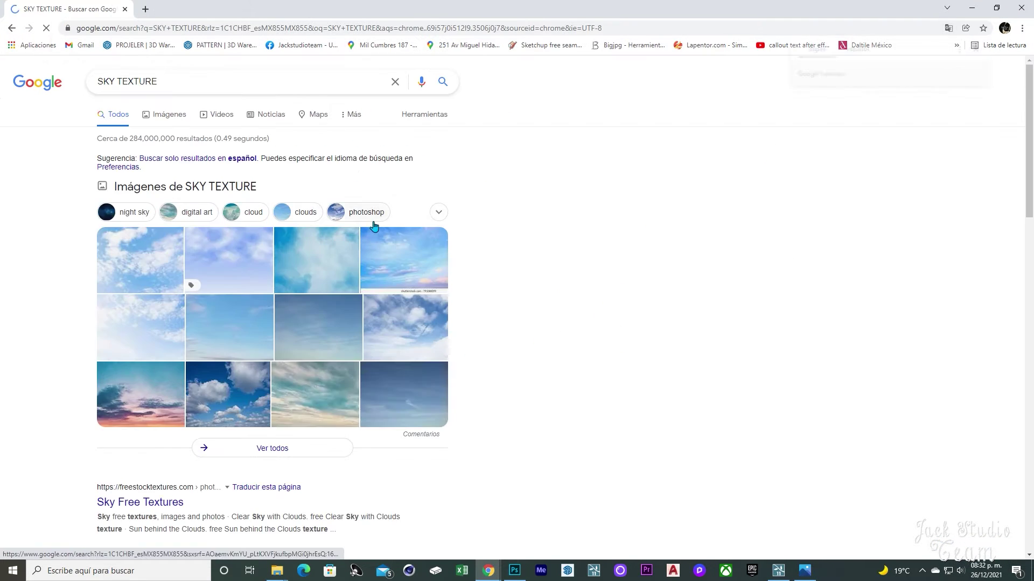
click(167, 123)
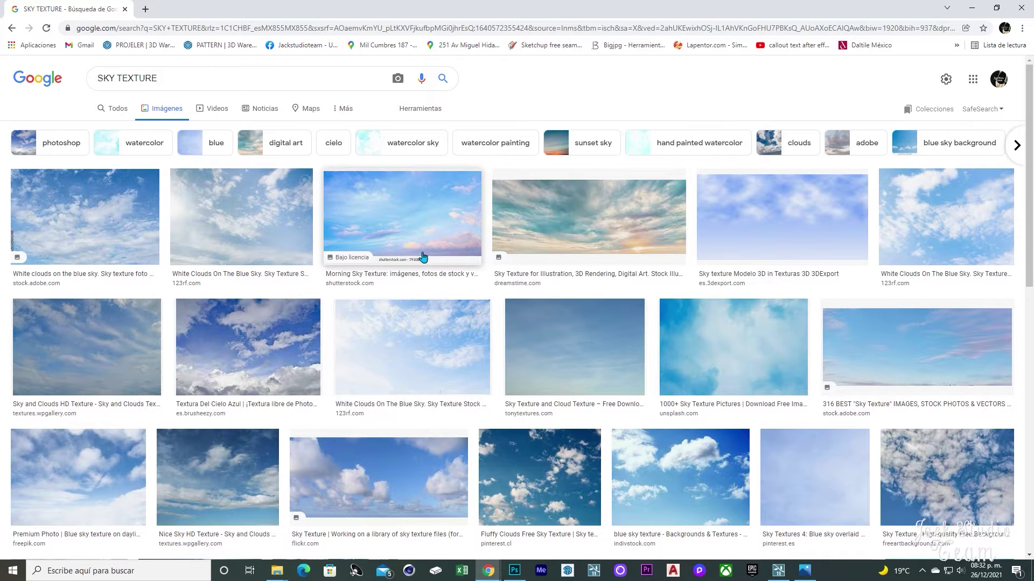
click(340, 111)
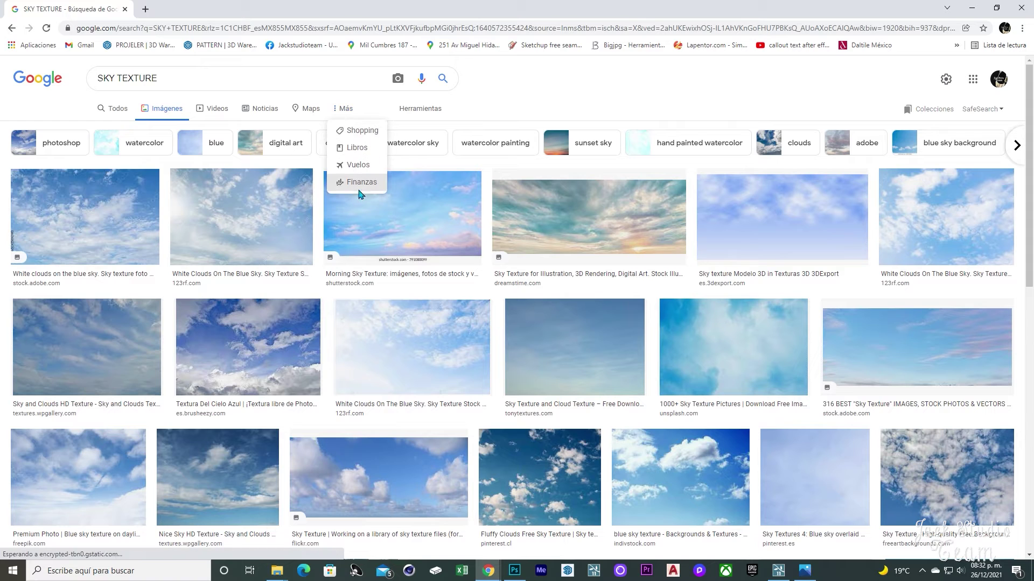
click(422, 109)
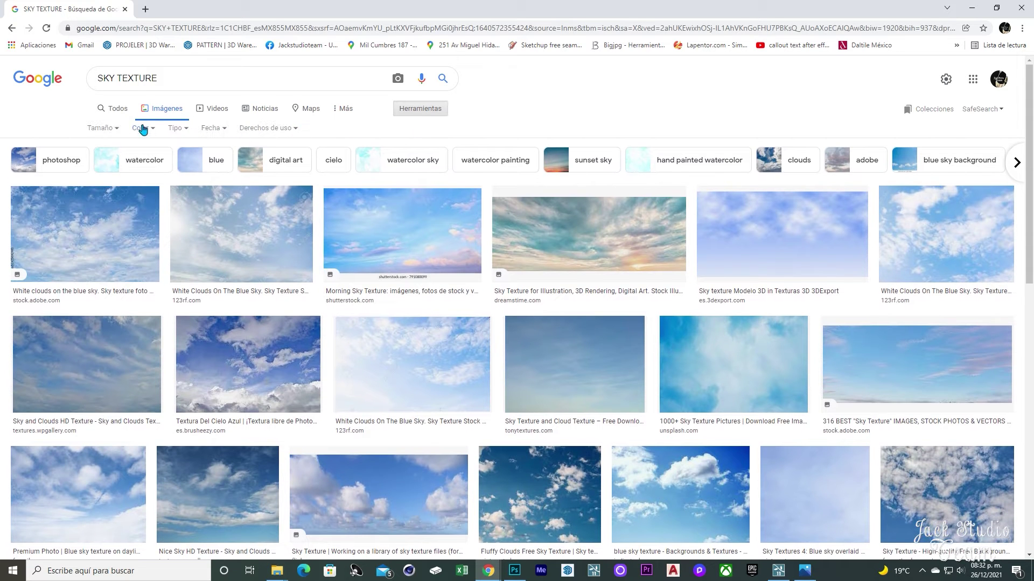
click(115, 134)
click(107, 164)
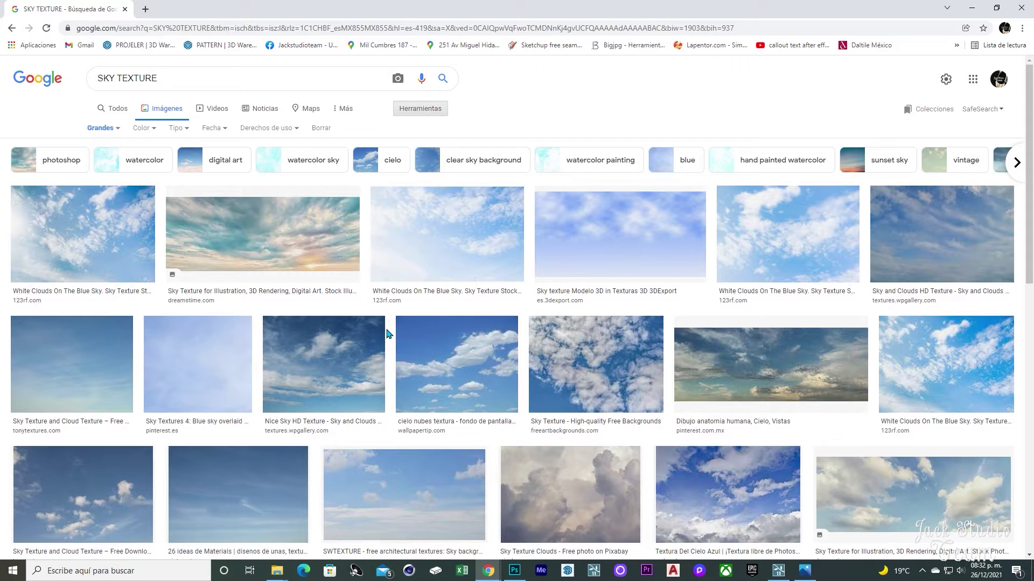
scroll(266, 301, down, 2)
scroll(266, 301, down, 2)
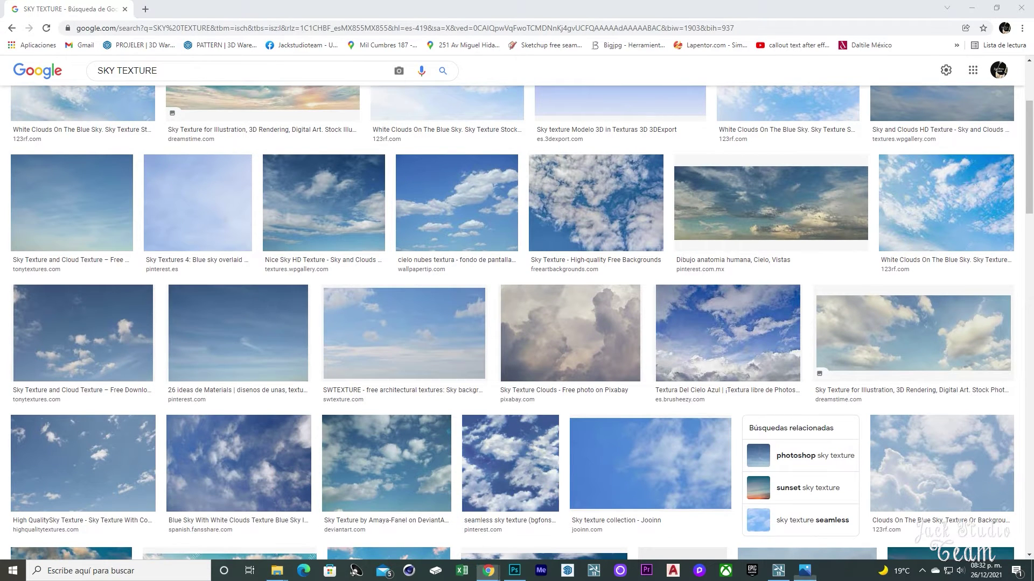
Bring up the reference photo stringio (1).jpg in Fotos and rotate it upright to study its sky
click(804, 571)
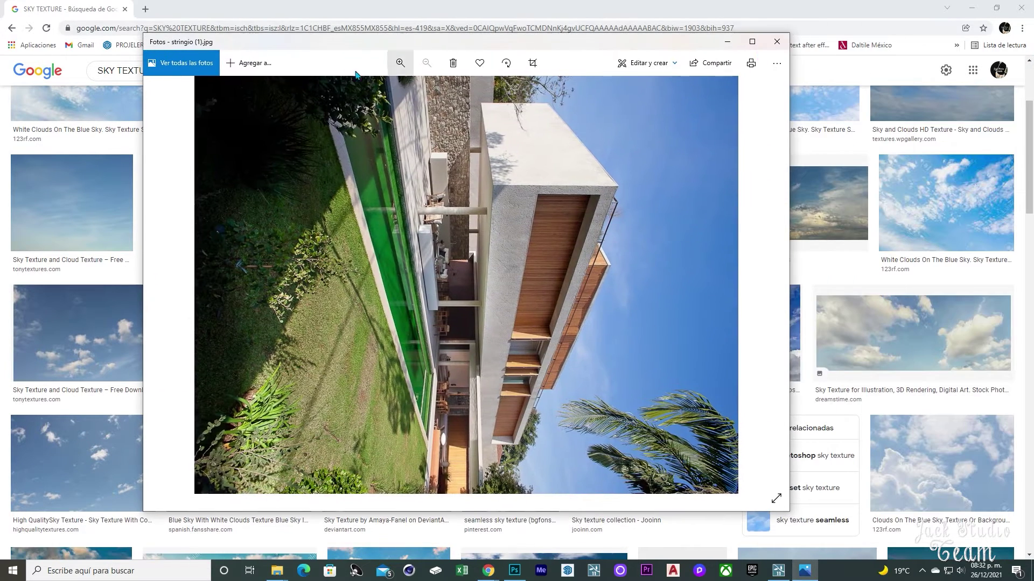
click(505, 65)
click(504, 65)
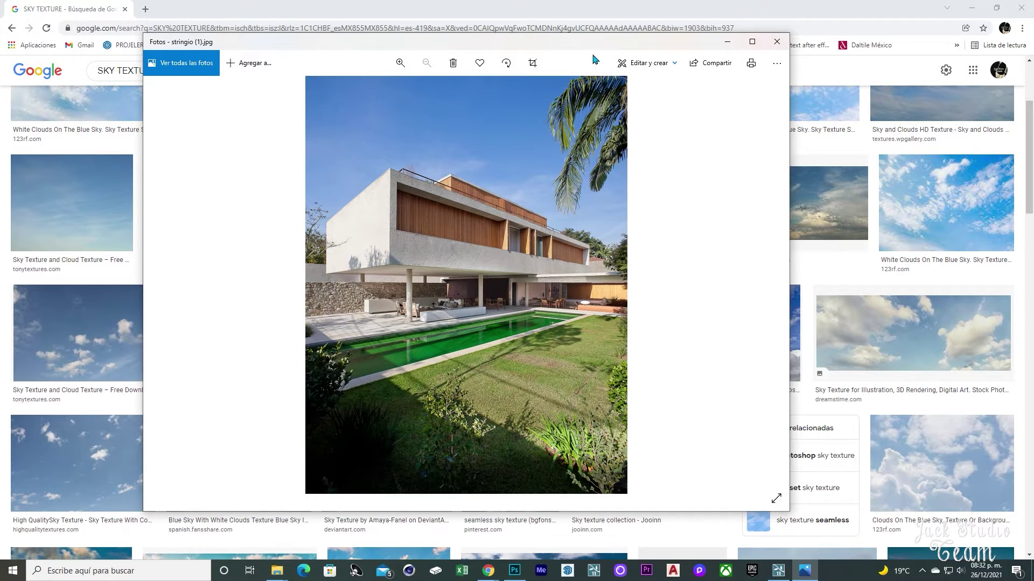
drag(639, 44, 797, 43)
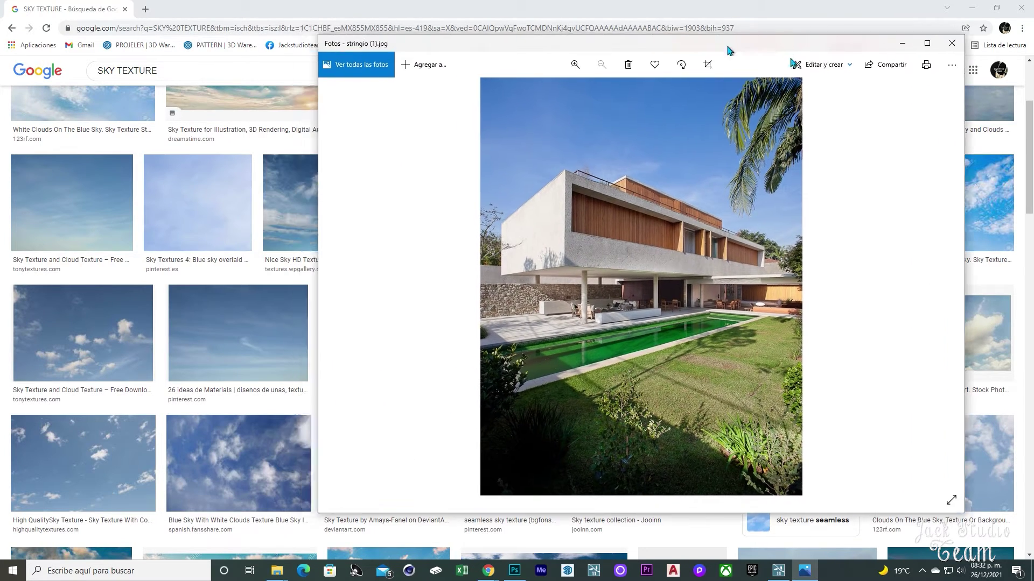
Return to the image results and preview the thin-cloud blue sky textures from Pinterest and Environment Textures
key(alt+Tab)
scroll(462, 312, down, 1)
scroll(462, 312, down, 2)
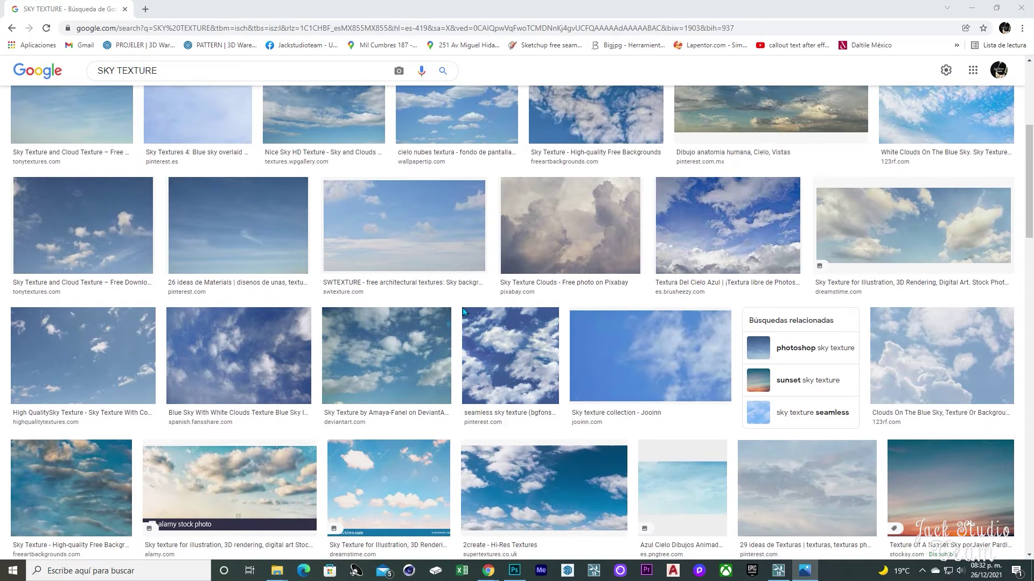
click(239, 232)
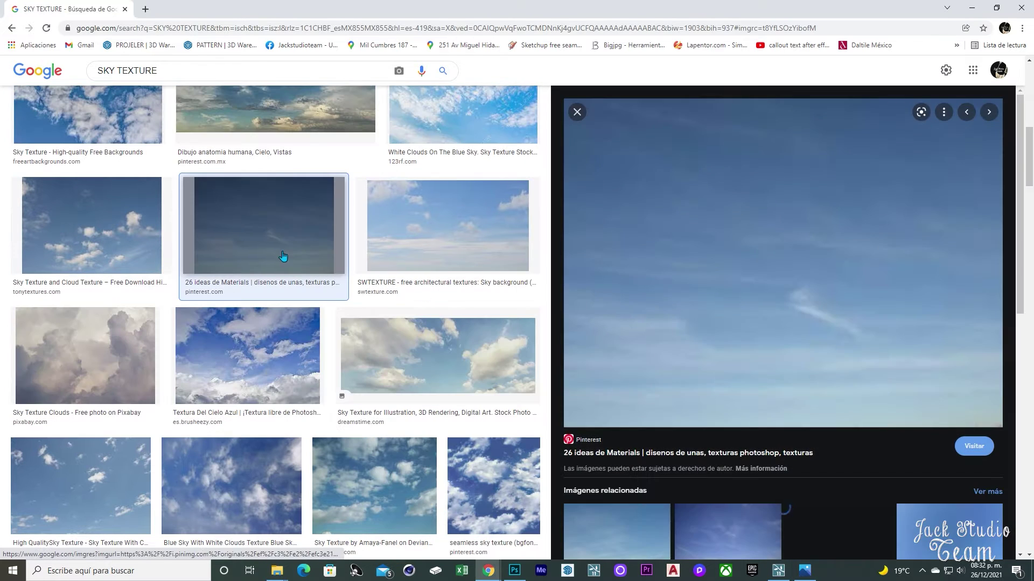
scroll(673, 350, down, 3)
click(747, 370)
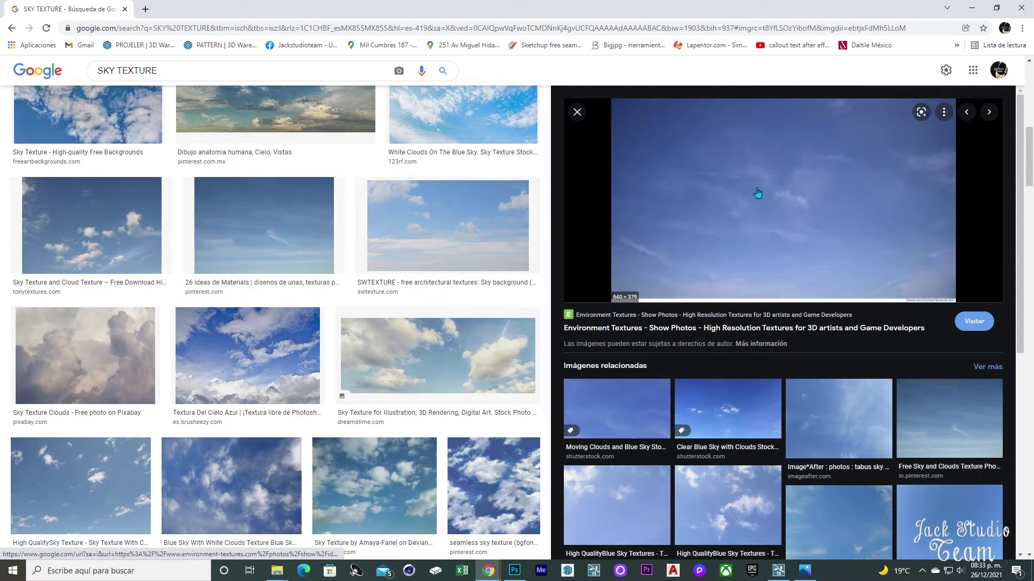
scroll(753, 420, down, 5)
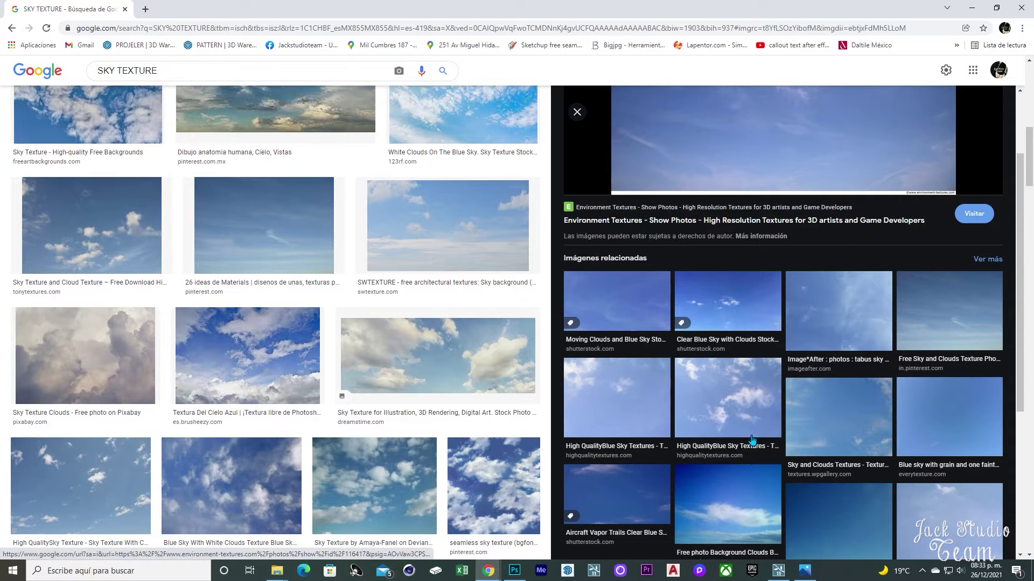
scroll(753, 425, up, 2)
key(alt+Left)
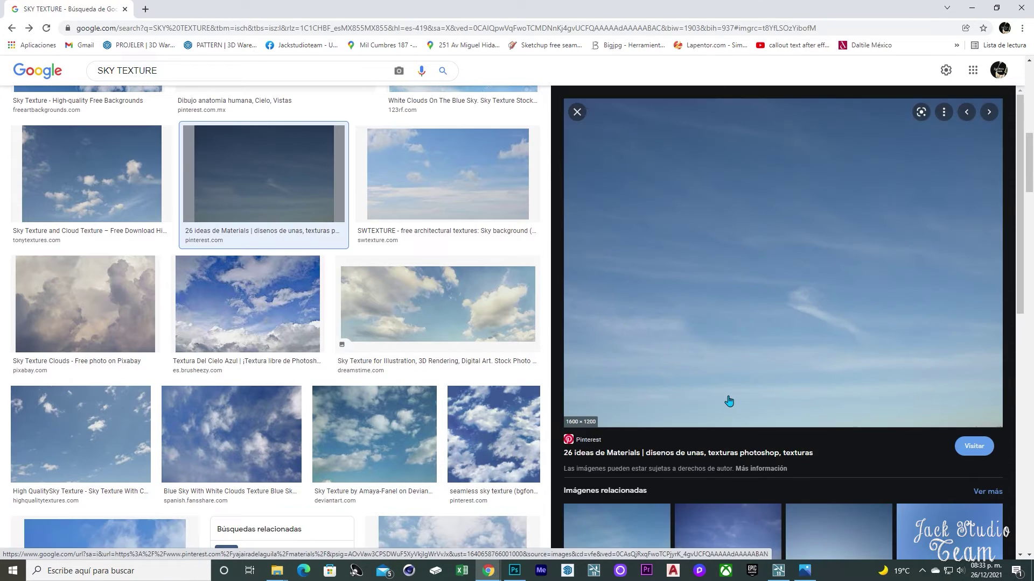
Open the related Shutterstock image "Moving Clouds and Blue Sky" and copy it to the clipboard
scroll(727, 399, down, 4)
click(746, 428)
click(743, 516)
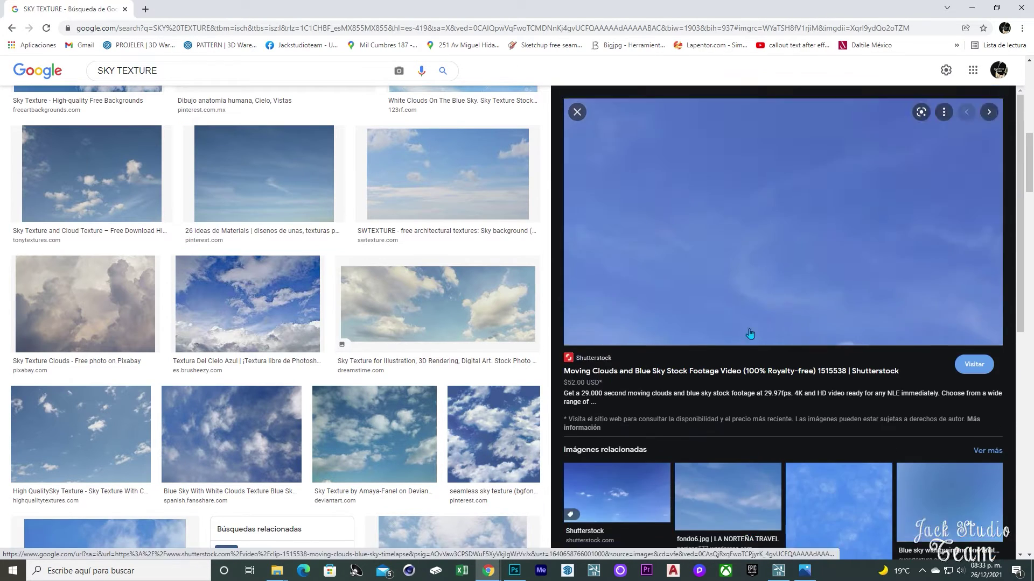
scroll(769, 324, down, 4)
scroll(772, 223, up, 4)
right_click(772, 223)
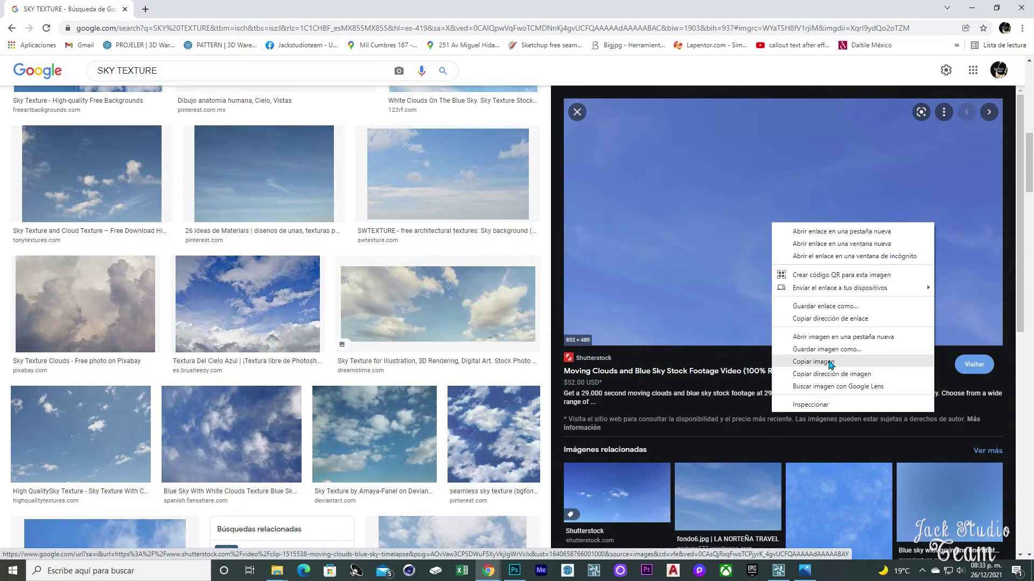
click(832, 363)
Switch to Photoshop, paste the sky image, scale it to about 206% and position it over the upper part of the canvas
key(alt+Tab)
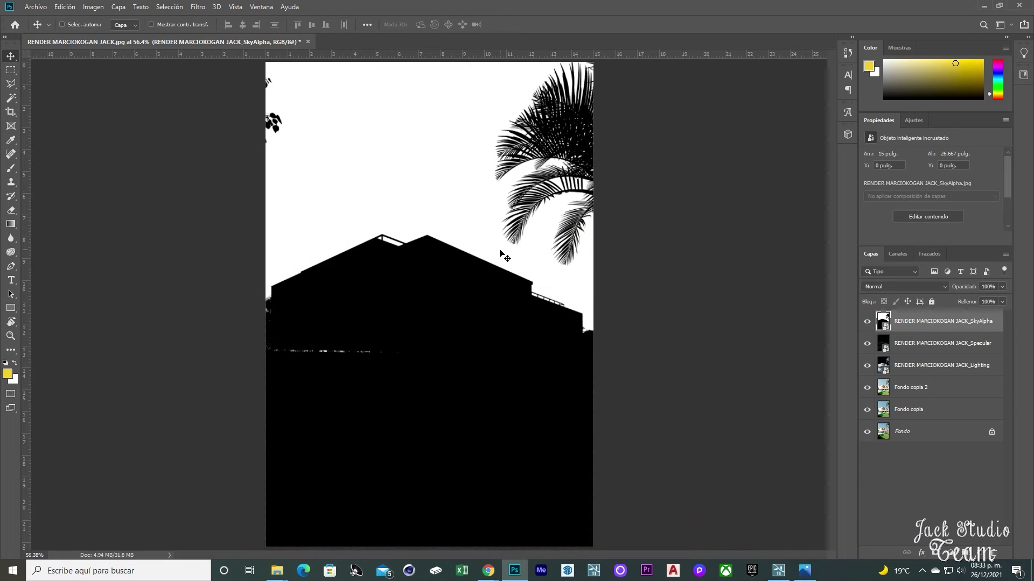
key(ctrl+v)
key(ctrl+t)
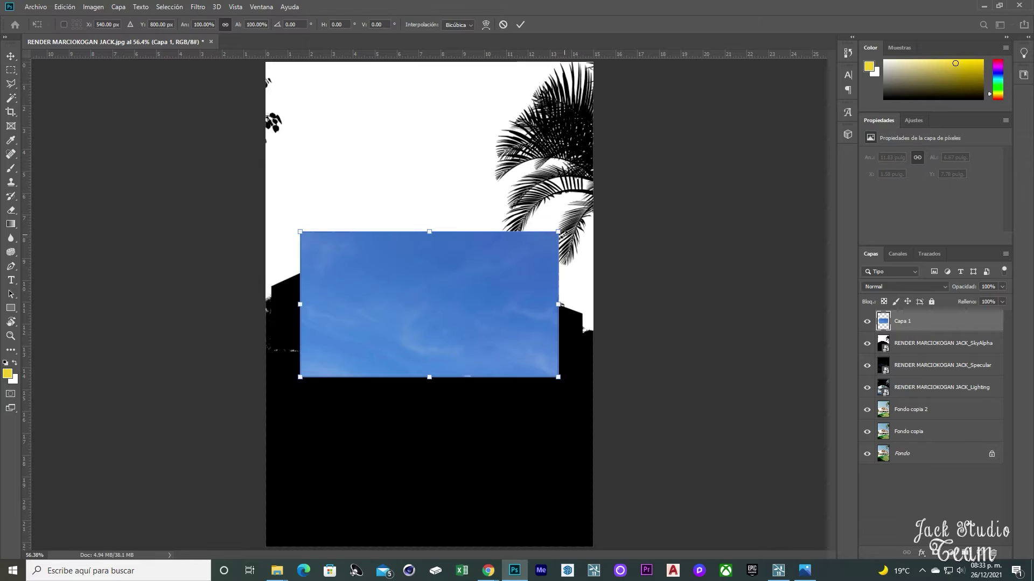
alt+drag(558, 232, 694, 155)
key(ctrl+minus)
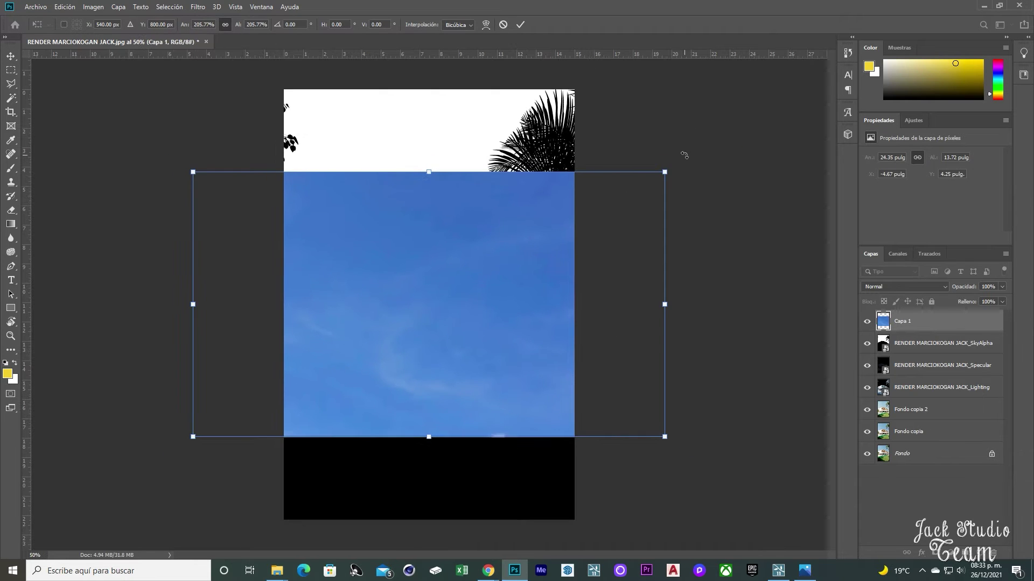
drag(450, 231, 460, 156)
key(Return)
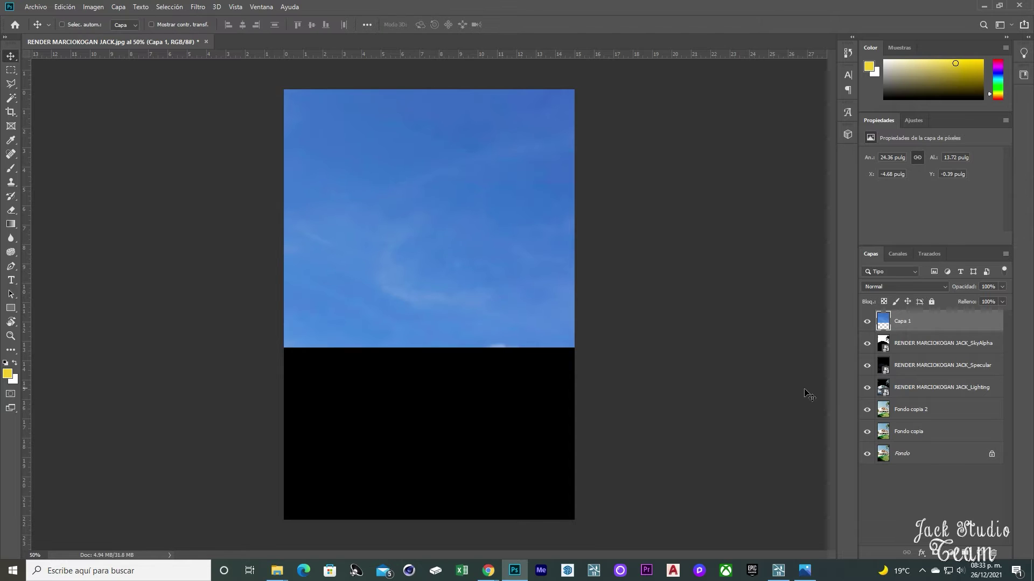
Hide the pasted sky layer and select the white sky area of the SkyAlpha layer with Color Range (Gama de colores)
click(866, 323)
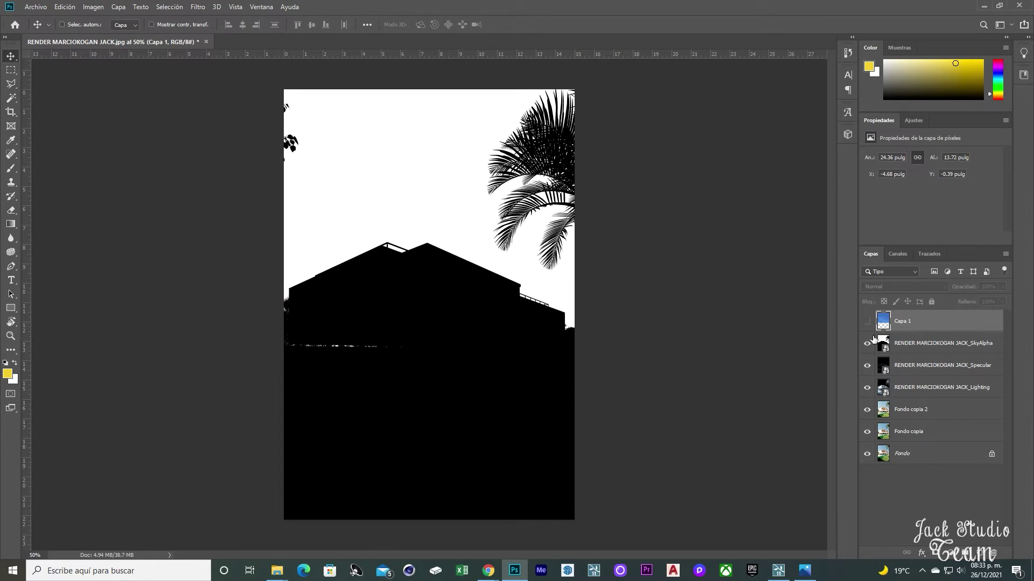
click(900, 349)
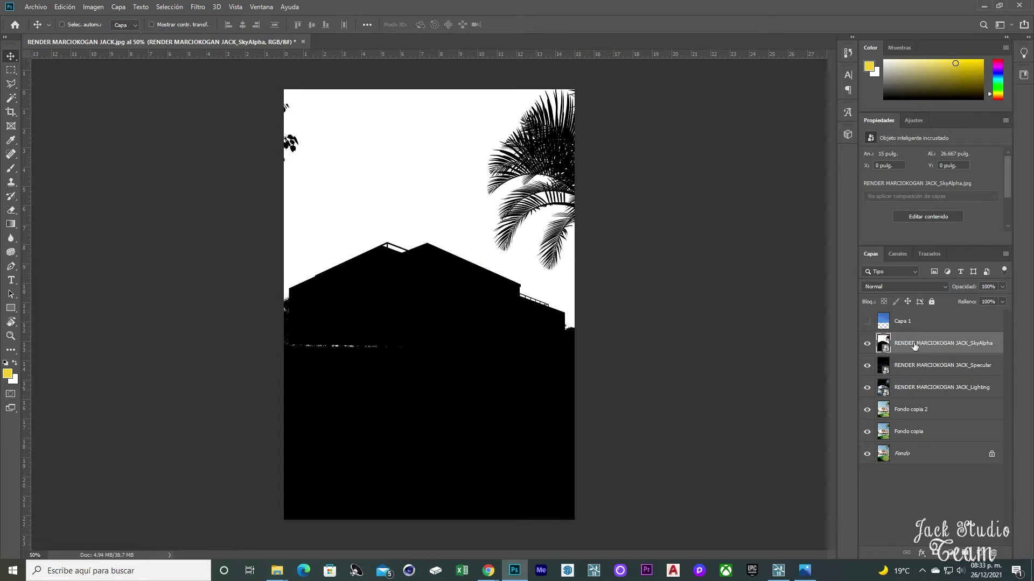
click(169, 7)
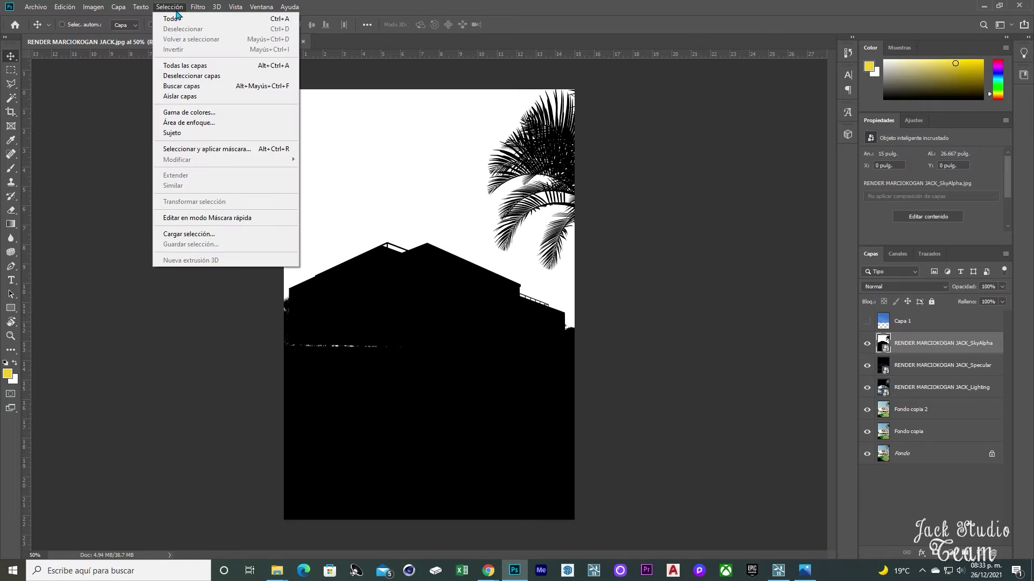
click(201, 113)
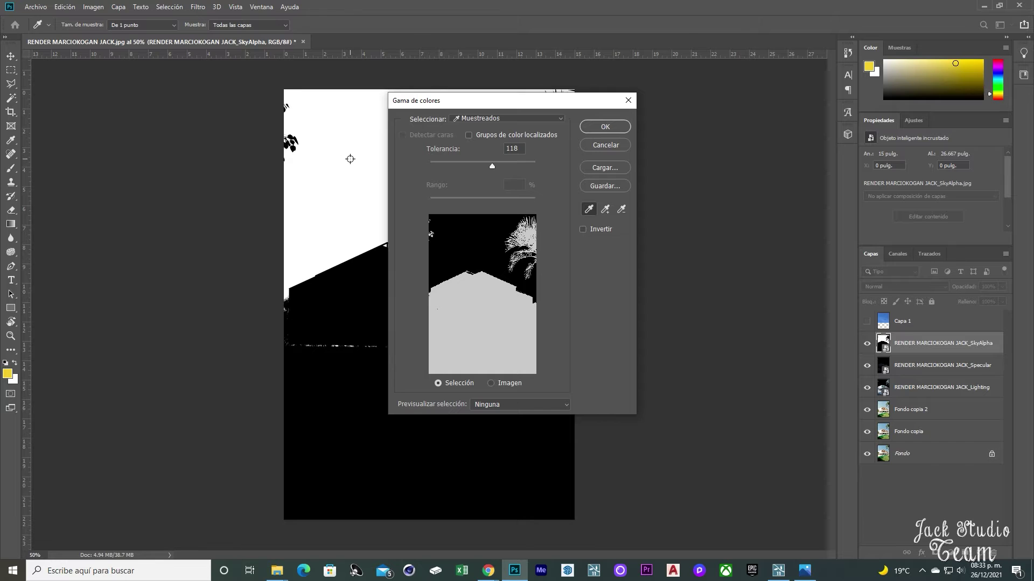
click(348, 155)
click(605, 127)
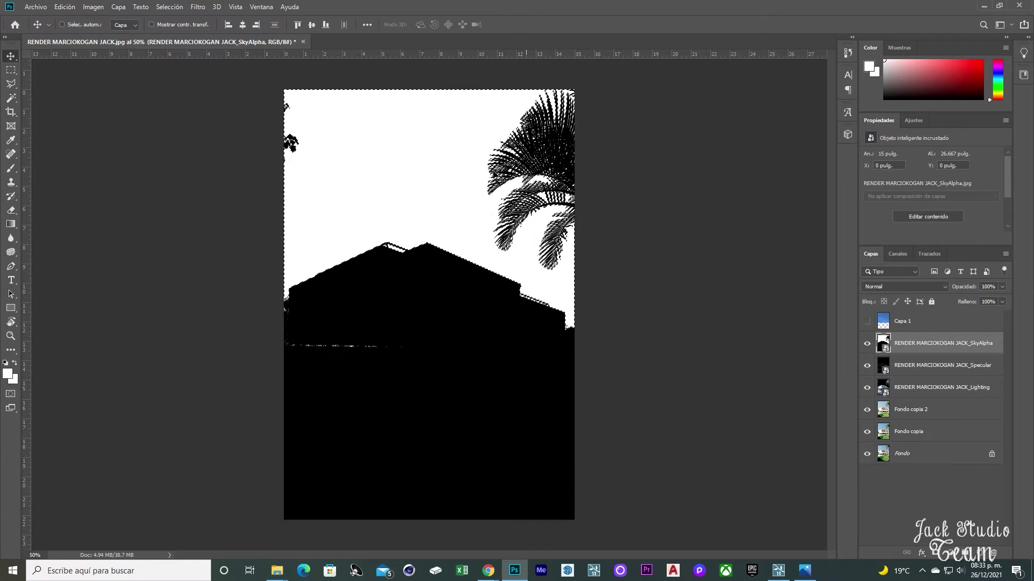
Show Capa 1, copy its selected sky area to a new layer, and hide the Capa 1 and SkyAlpha layers
click(867, 322)
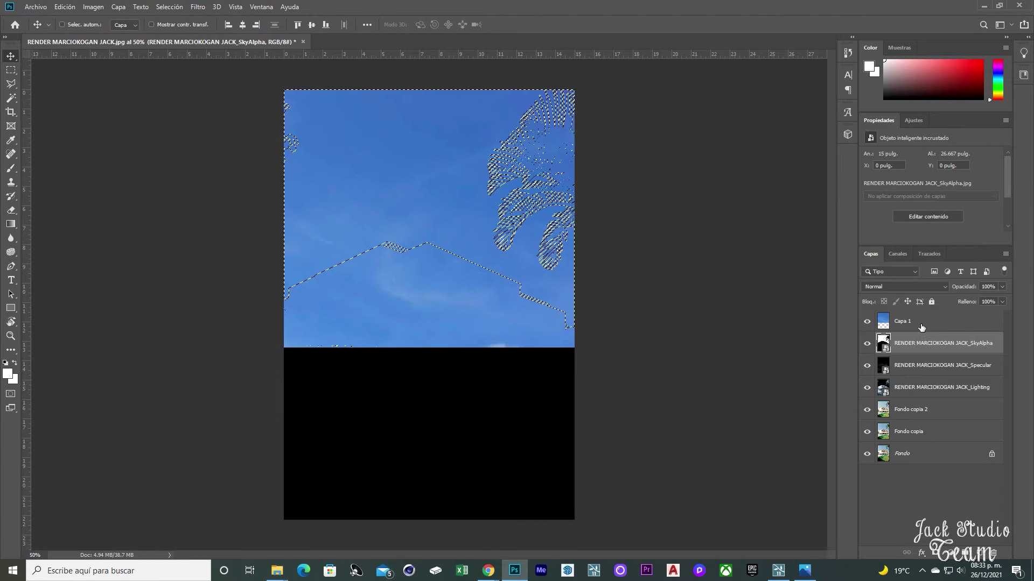
click(910, 319)
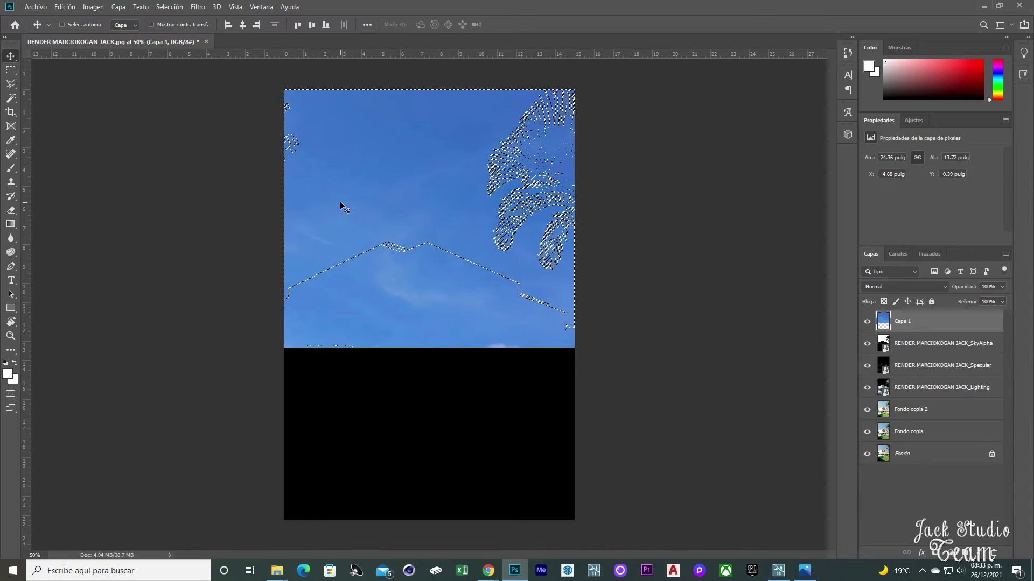
key(ctrl+j)
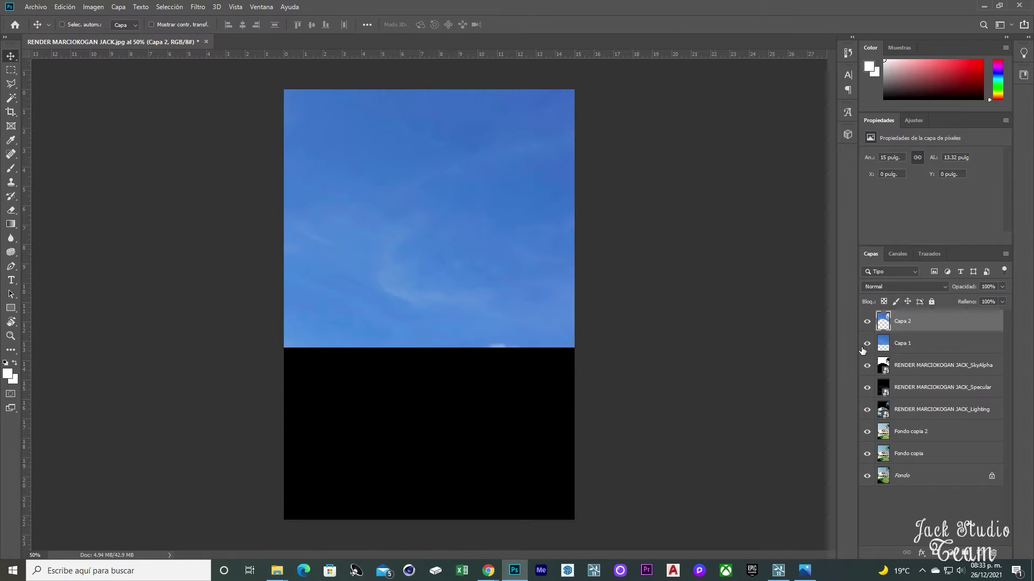
click(866, 344)
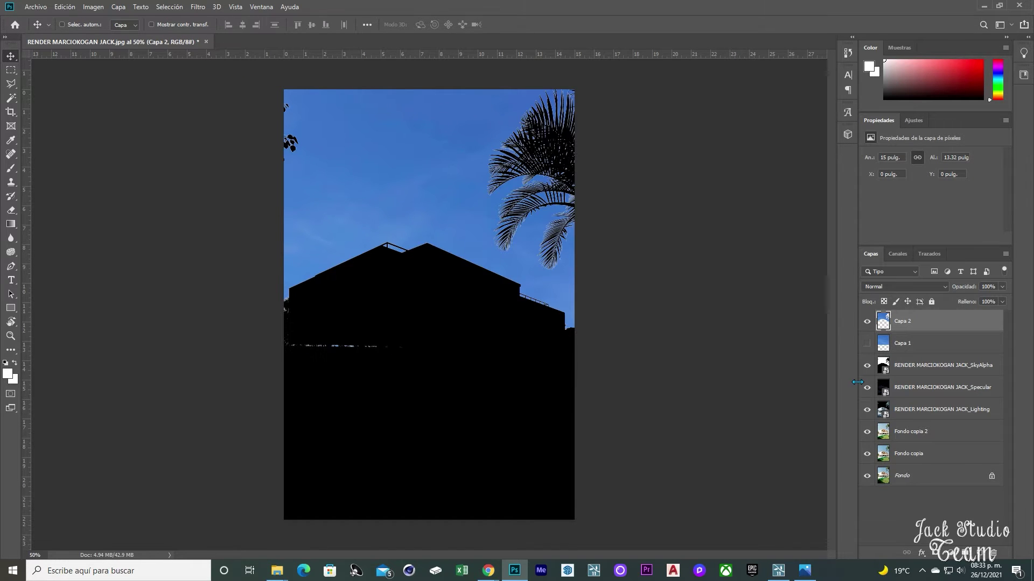
click(866, 366)
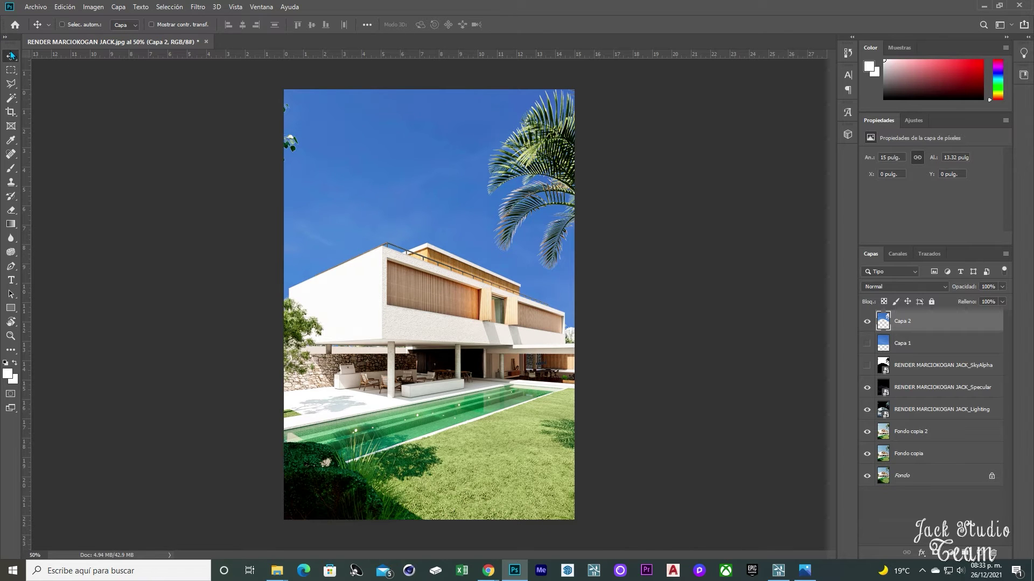
Set the opacity of the masked sky layer Capa 2 to 57% and compare the render with and without it
click(866, 321)
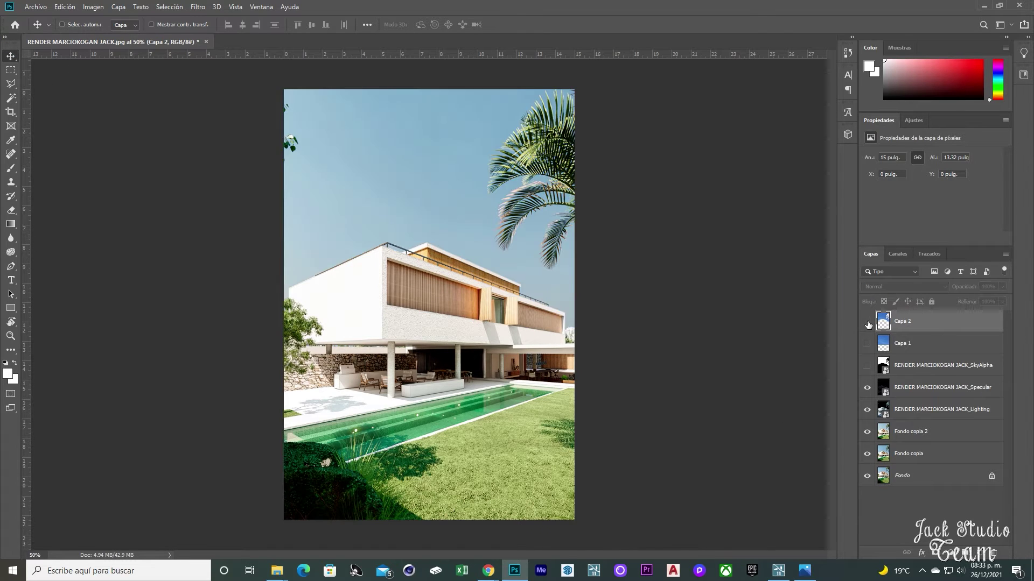
click(867, 322)
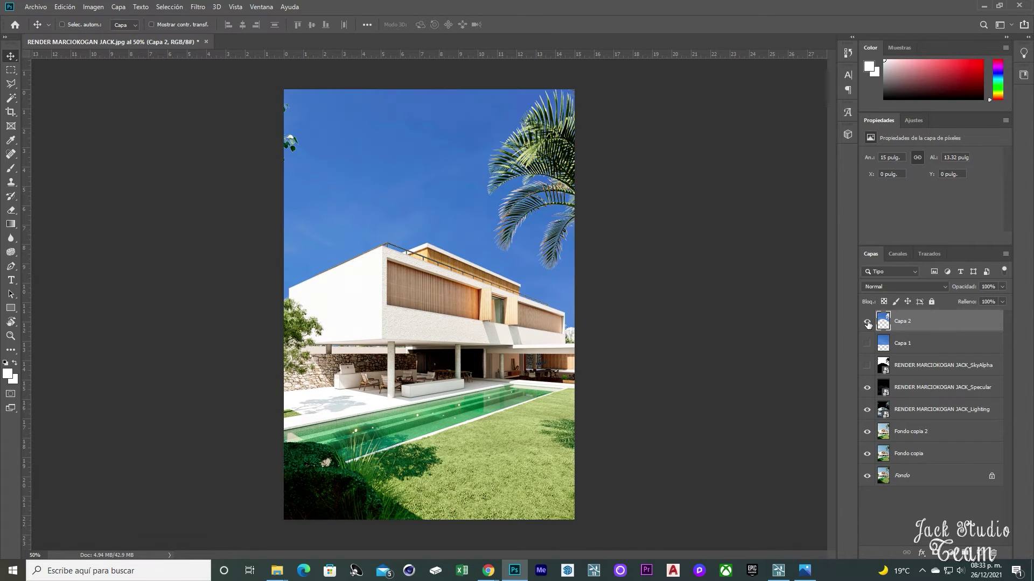
click(1003, 287)
drag(1002, 299, 981, 299)
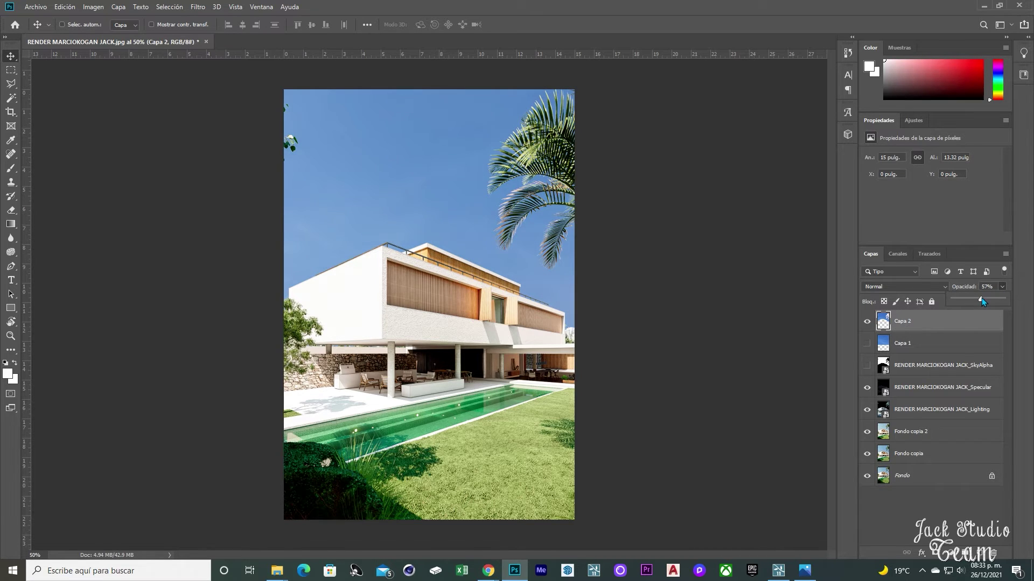
click(866, 321)
click(867, 321)
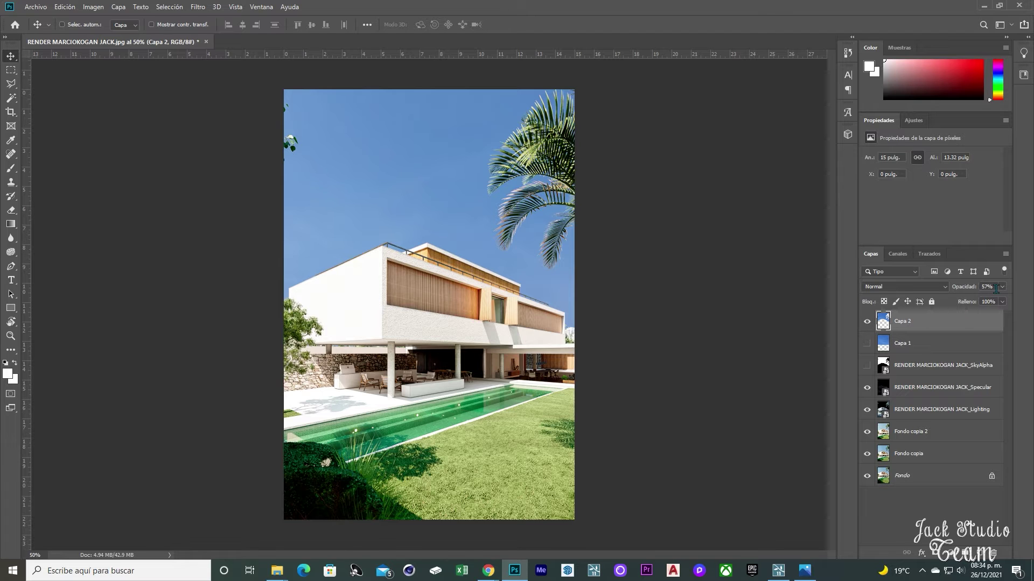
Set the opacity of the masked sky layer Capa 2 to 50% and compare the render with and without it
key(Return)
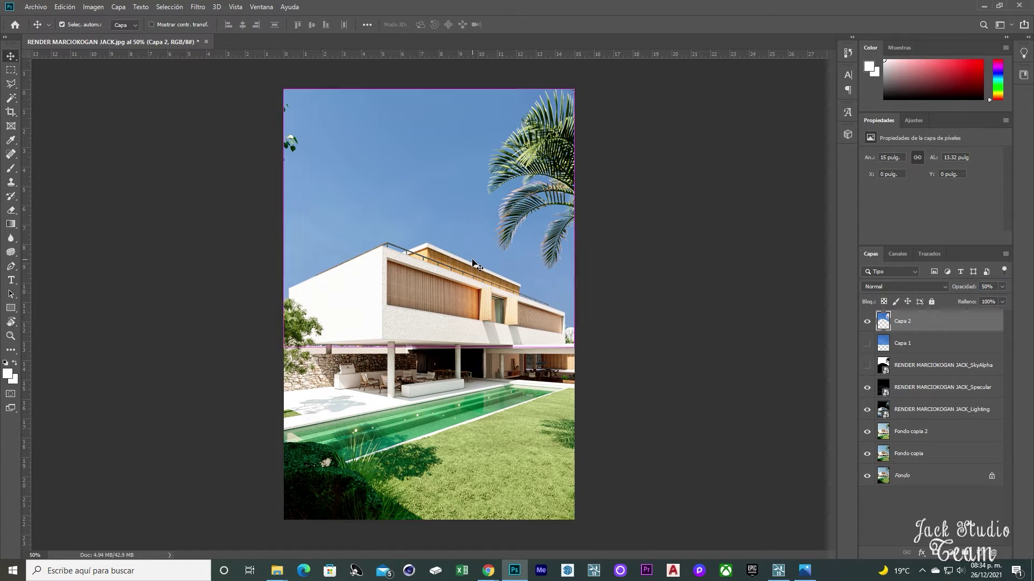
key(ctrl+plus)
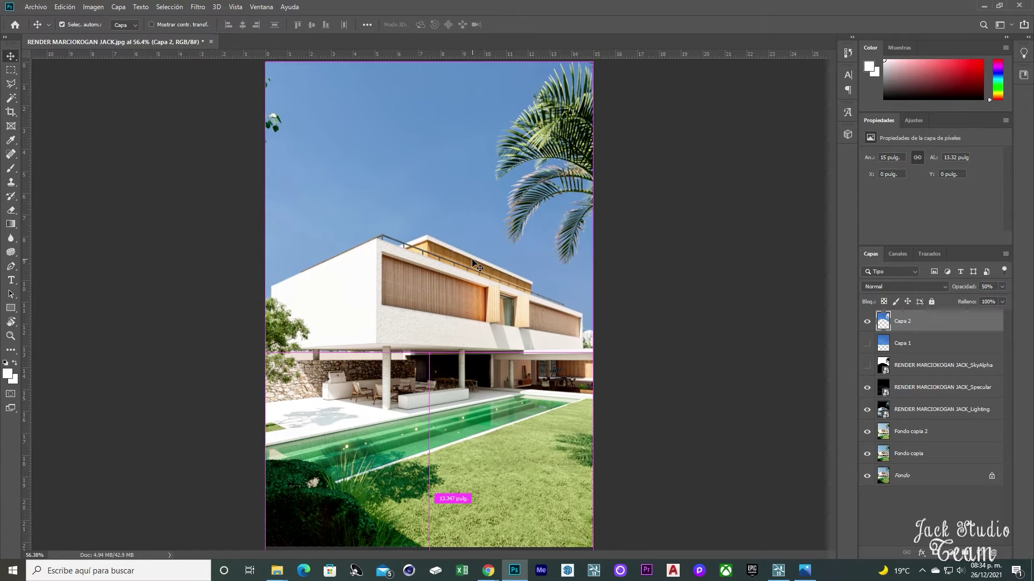
click(866, 321)
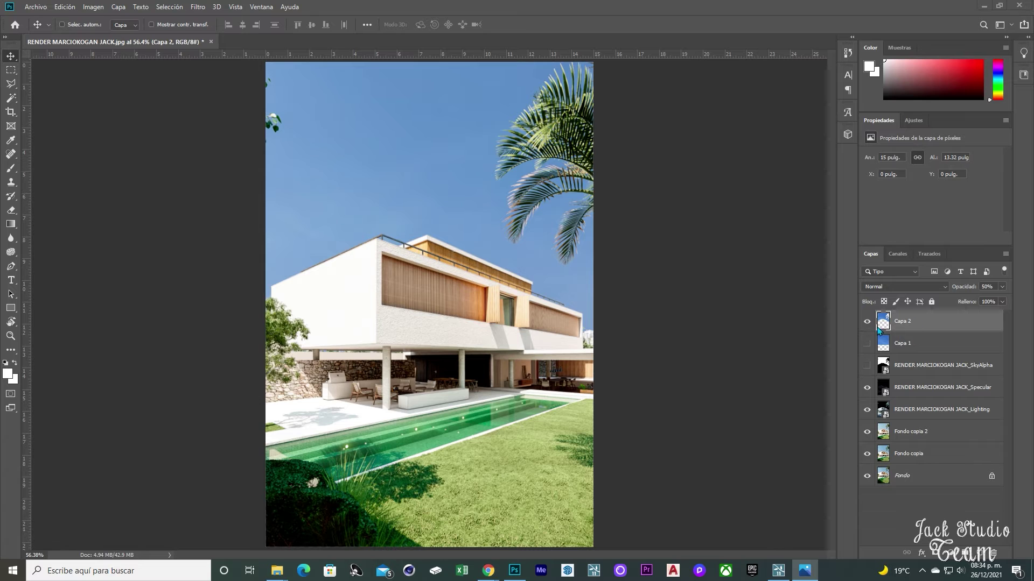
click(867, 321)
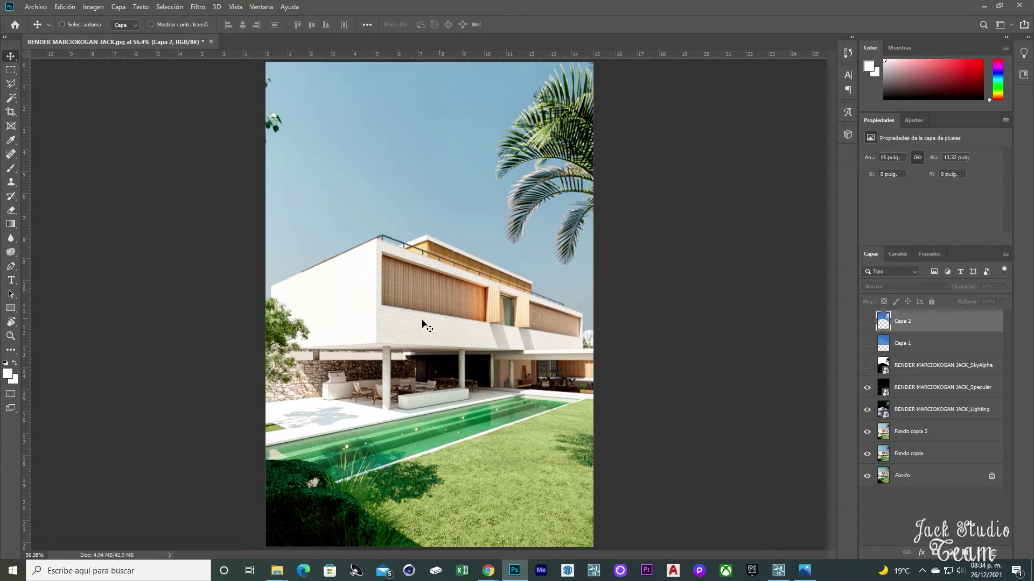
click(867, 321)
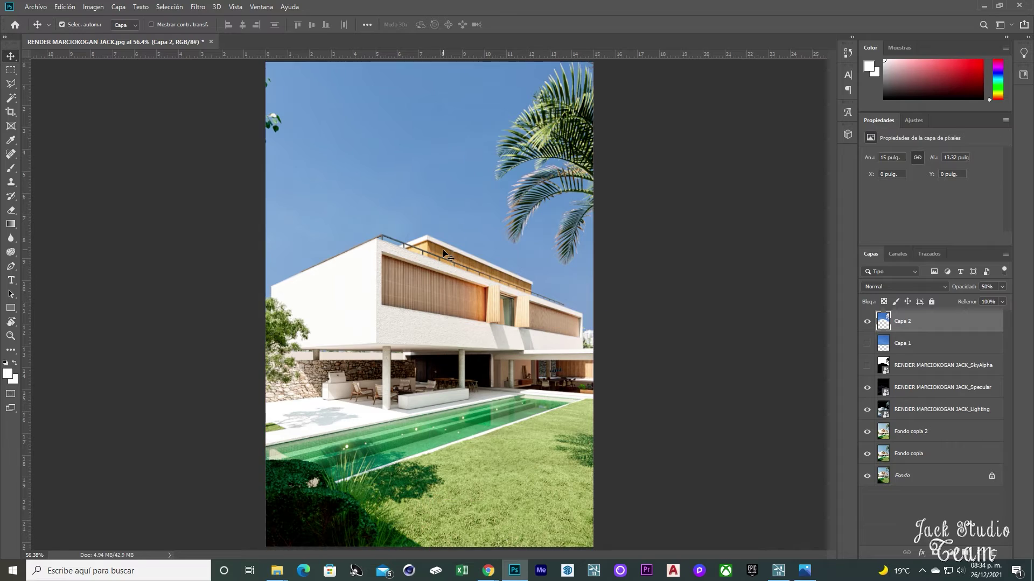
Examine the facade, terrace, pool and lawn of the composited render up close
key(ctrl+plus)
key(ctrl+plus)
key(ctrl+plus)
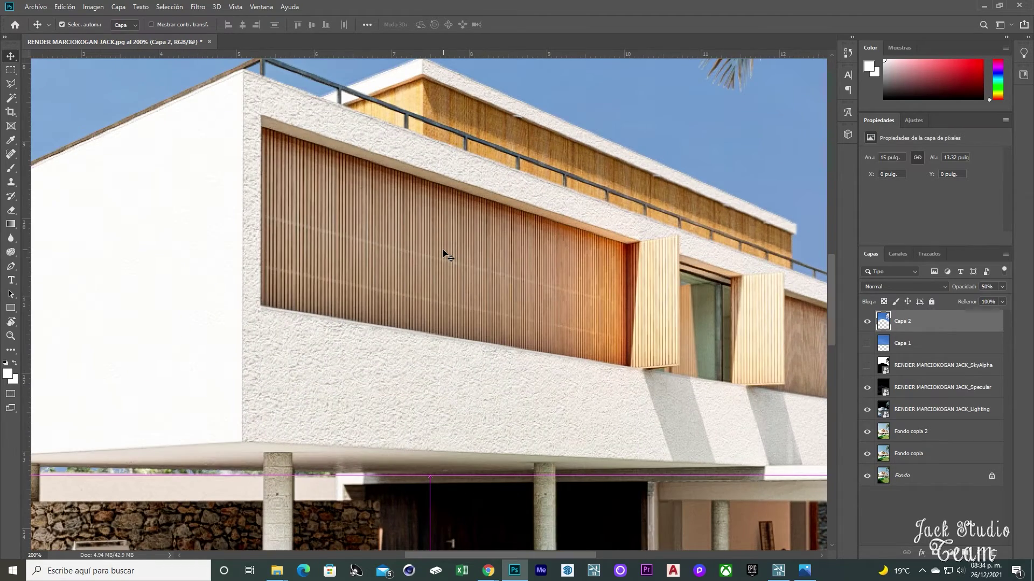
key(ctrl+0)
key(ctrl+plus)
key(ctrl+plus)
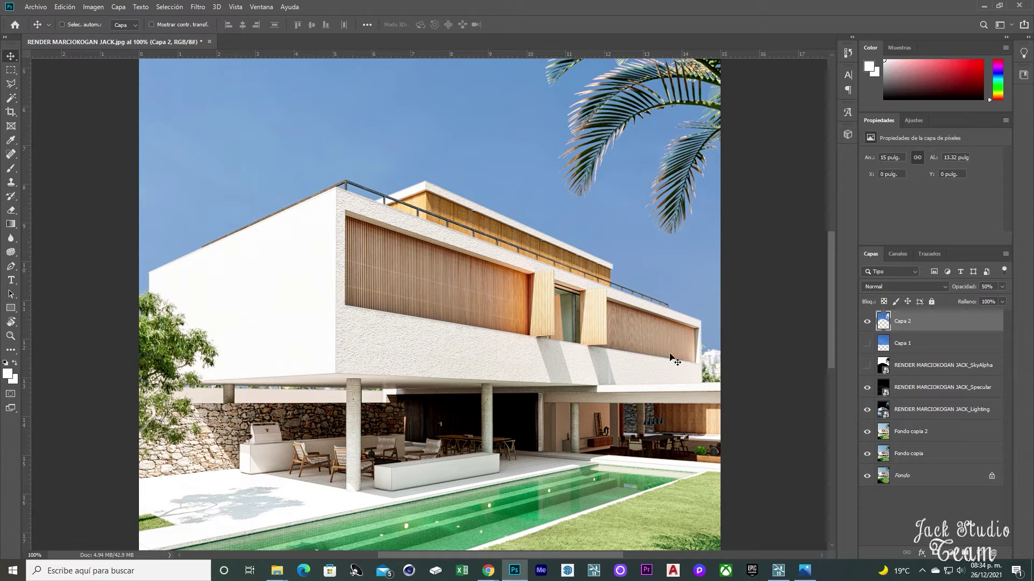
drag(477, 400, 519, 203)
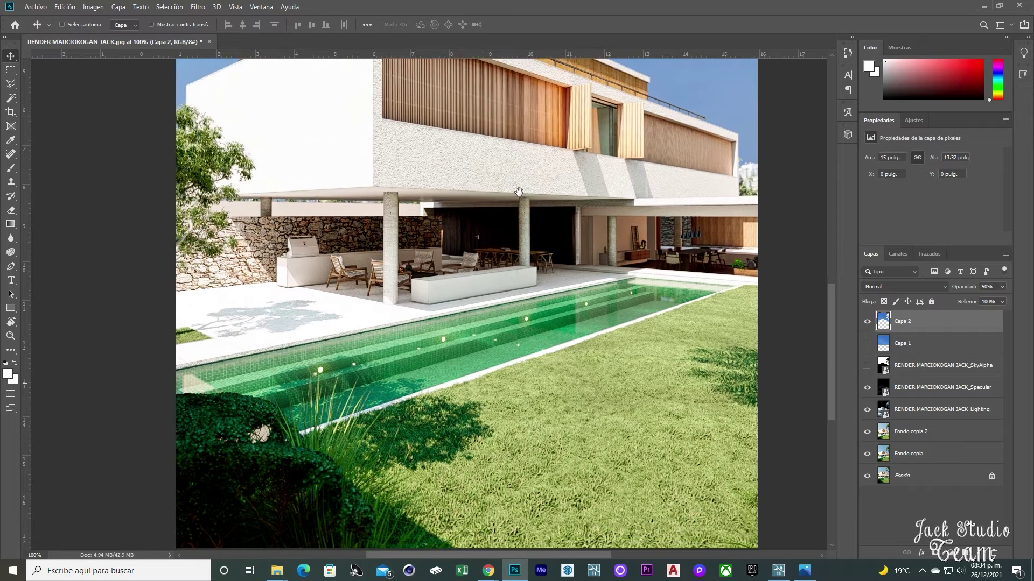
key(ctrl+0)
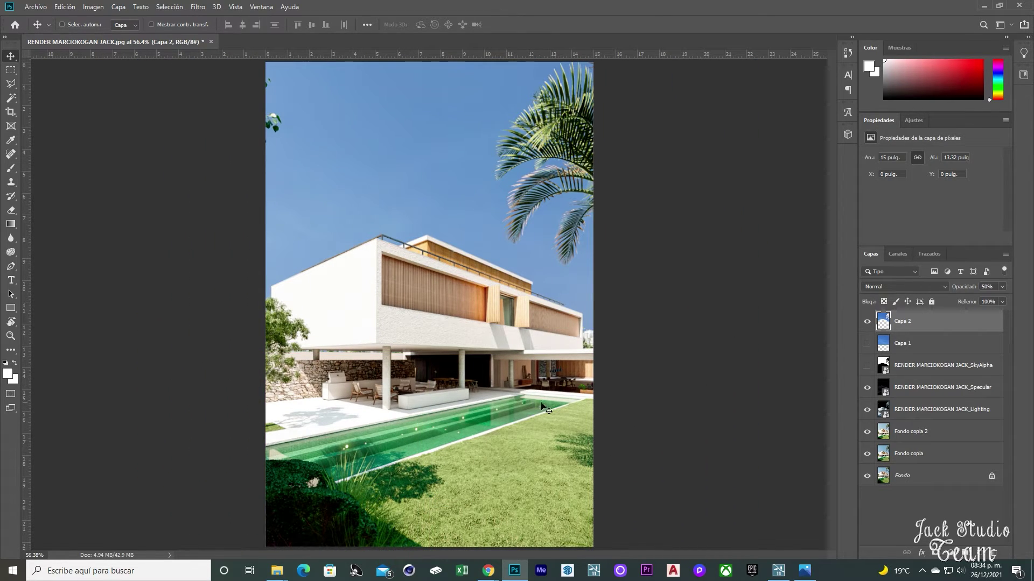
Switch to Lumion, close the completed render and return from the Precipitación settings to the effect list of photo 1
click(778, 571)
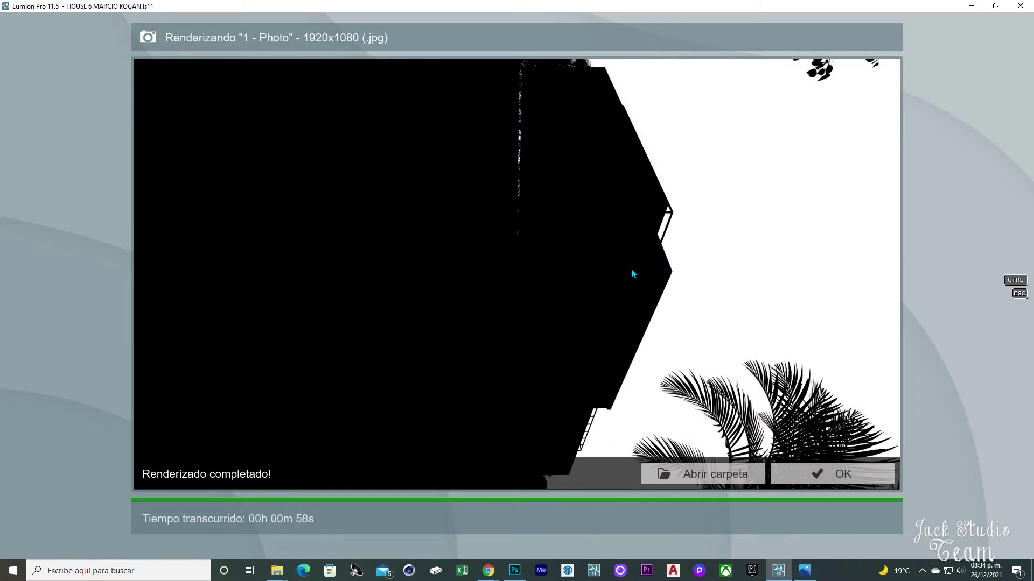
click(843, 476)
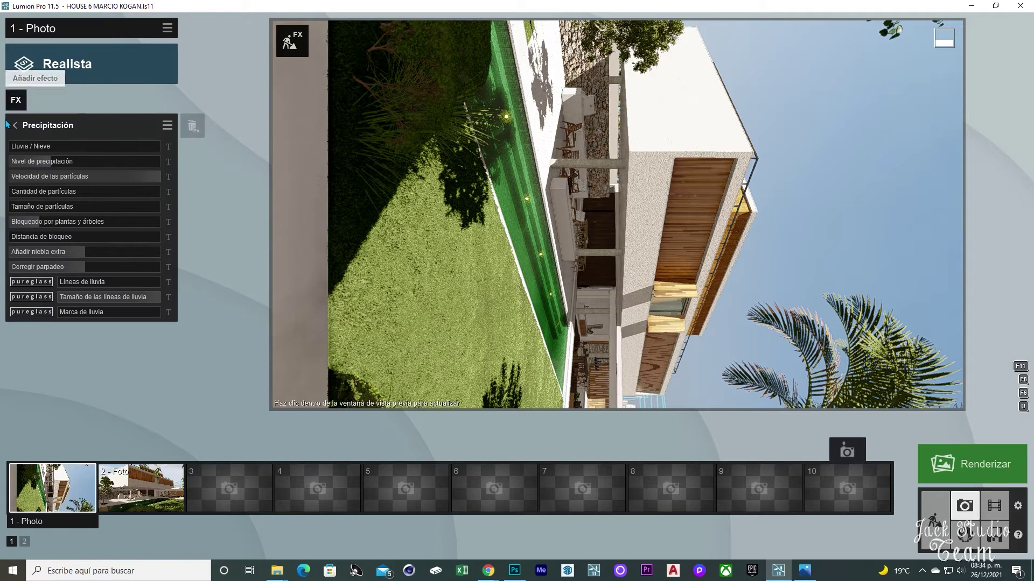
click(14, 127)
click(14, 127)
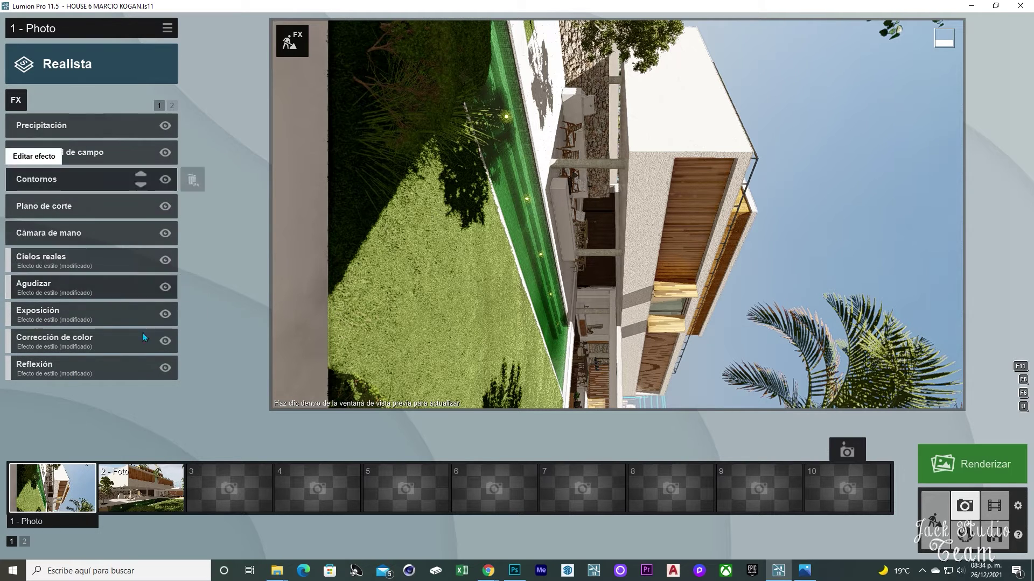
Look around the house, terrace and pool in Lumion's Build mode and return to Photo mode
click(942, 517)
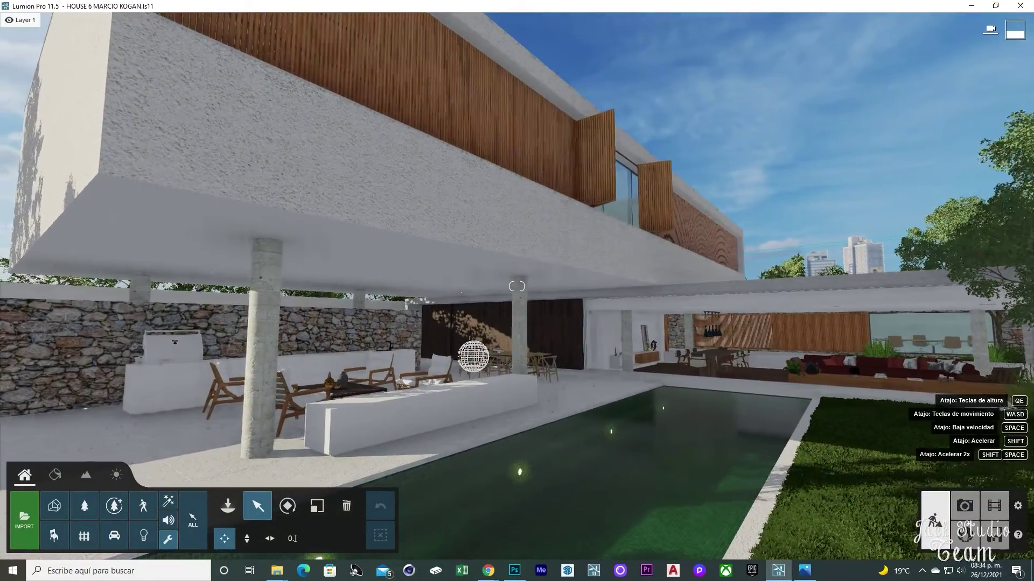
right_drag(419, 350, 170, 326)
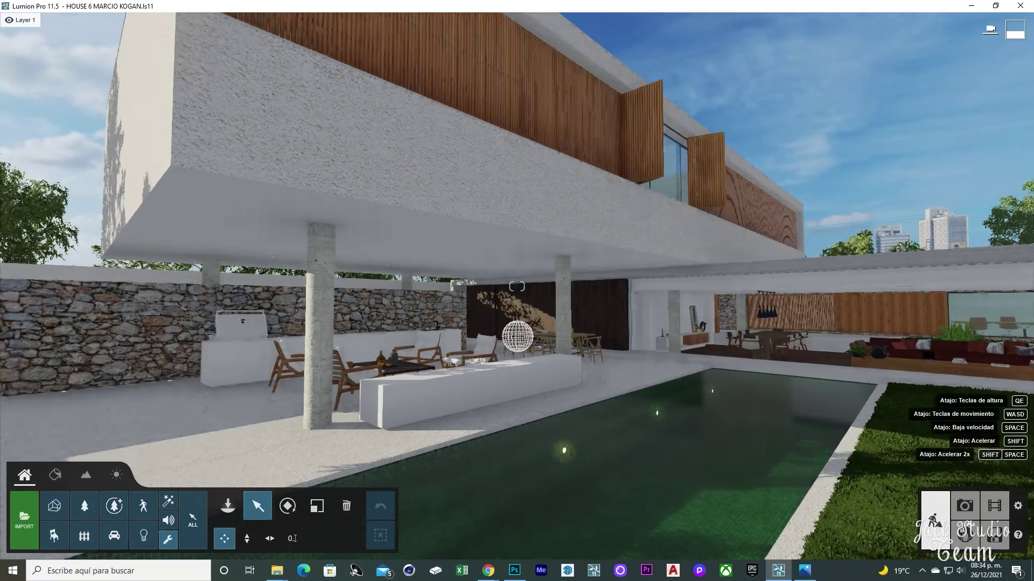
right_drag(593, 241, 474, 253)
key(a)
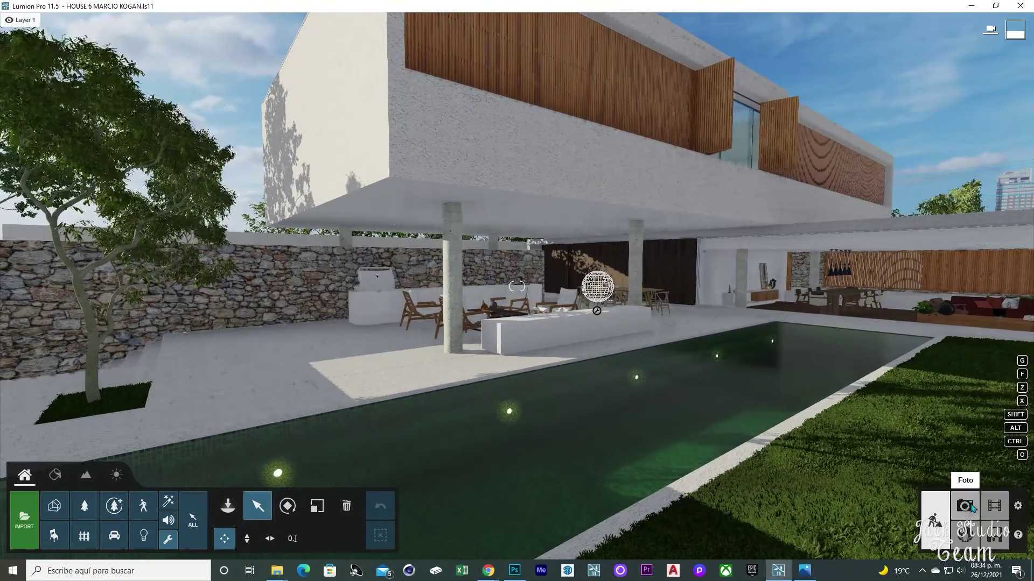
click(965, 508)
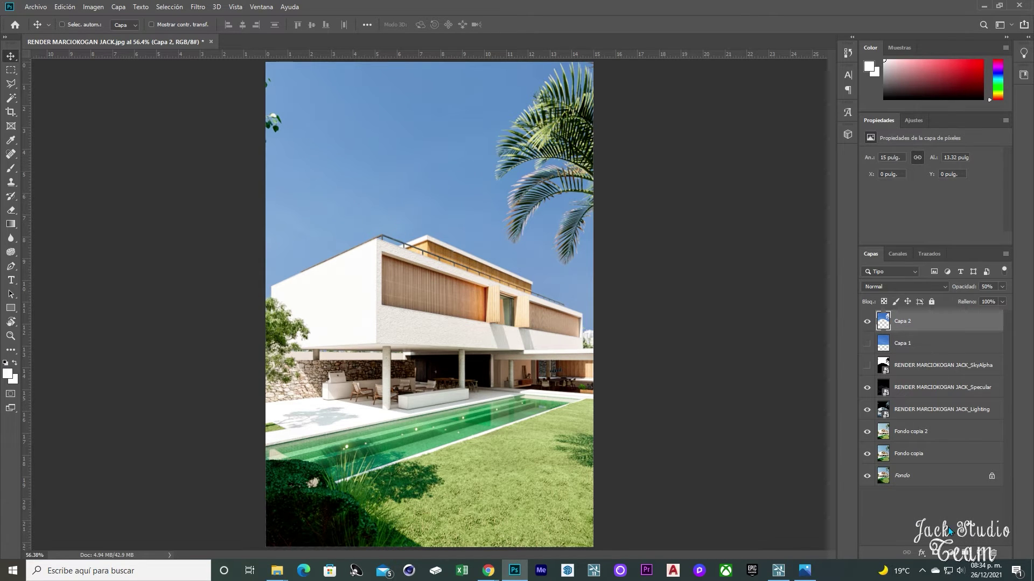
Switch to Photoshop and add a Color Balance (Equilibrio de color) layer with midtones Cyan-Red at -6 and Yellow-Blue at +12
click(951, 553)
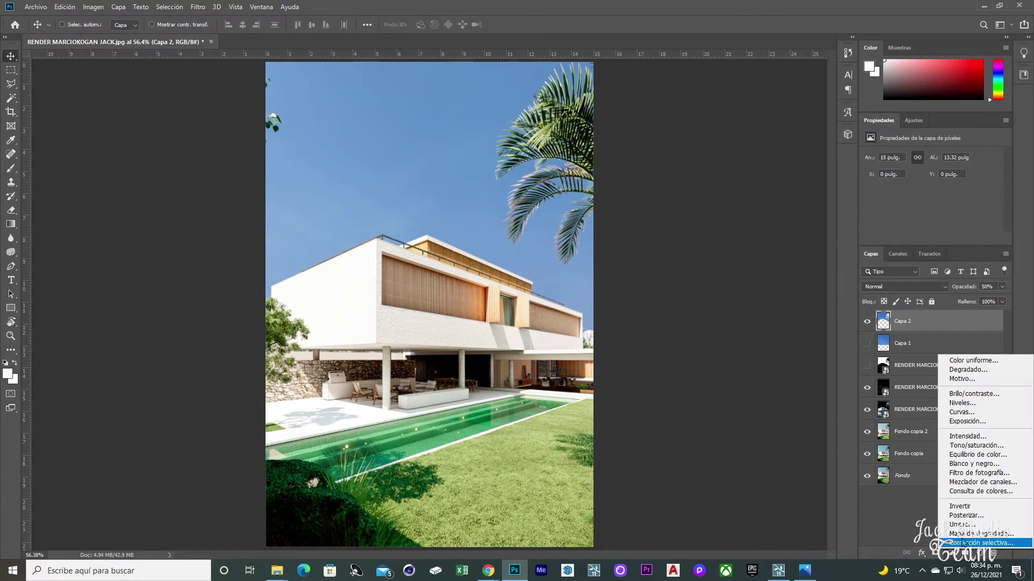
click(992, 459)
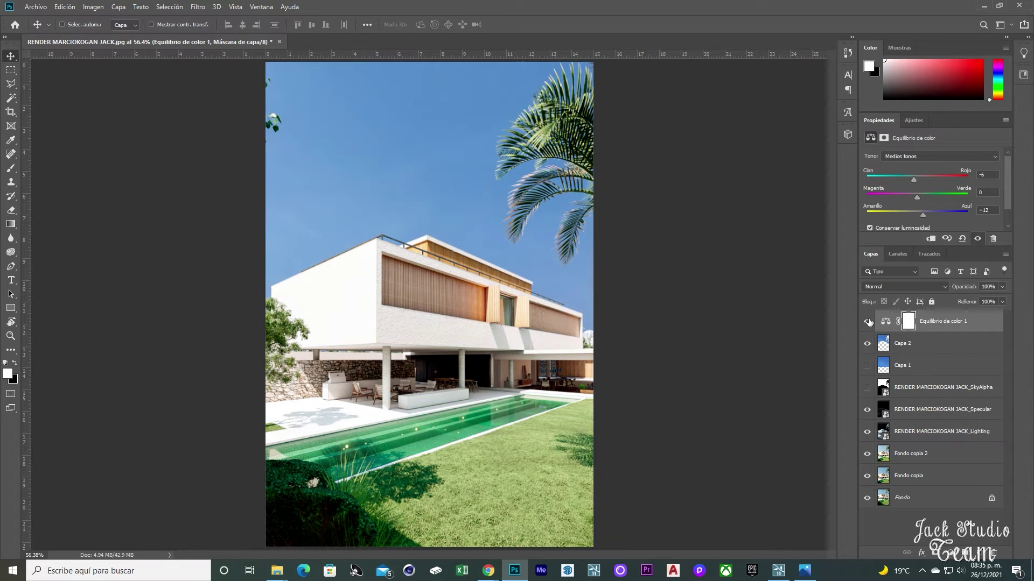
key(ctrl+plus)
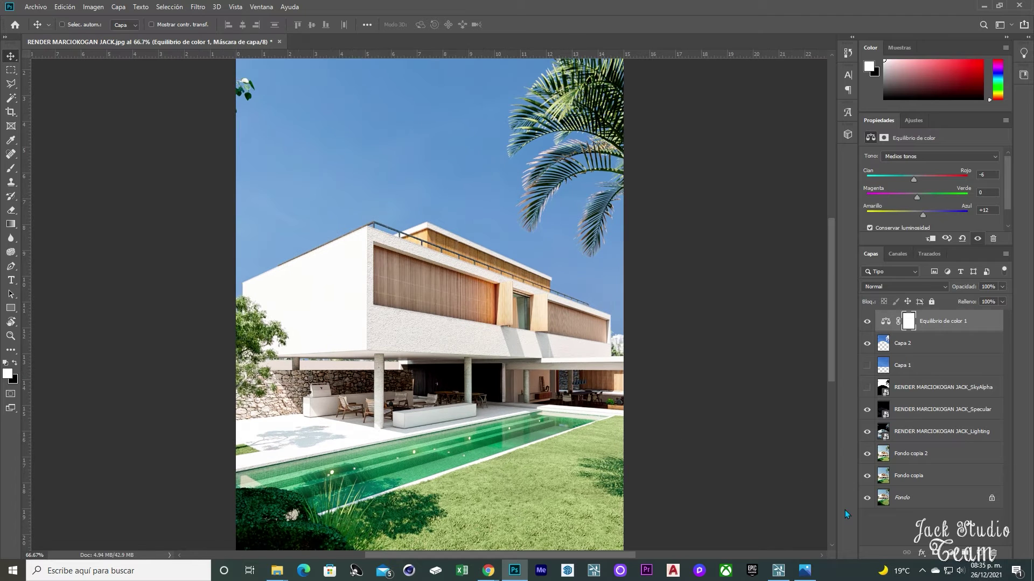
click(950, 553)
click(968, 426)
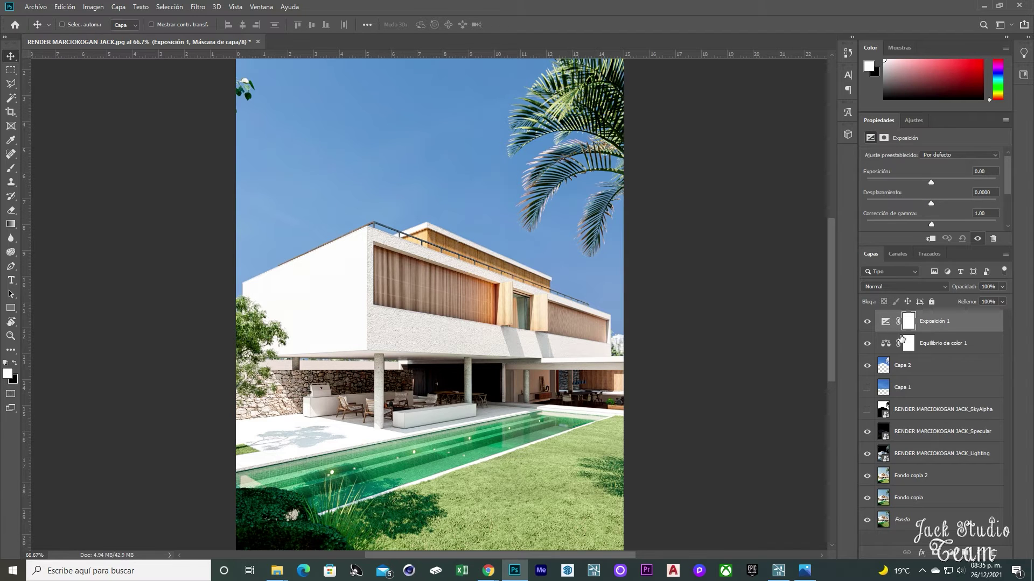
key(Delete)
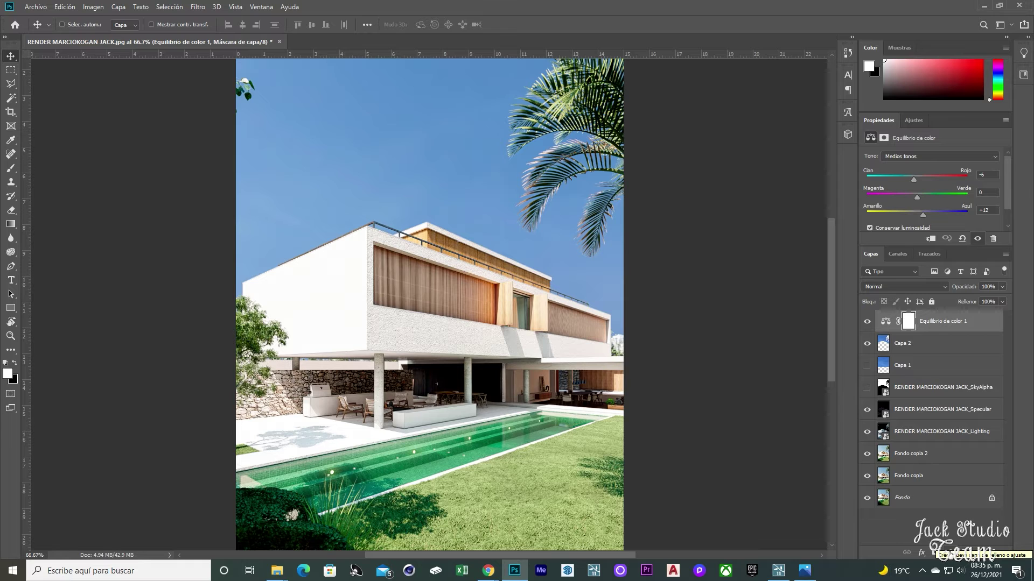
Add an Exposure (Exposición) adjustment layer above the Color Balance layer with its offset (Desplazamiento) set to 0.003
click(938, 553)
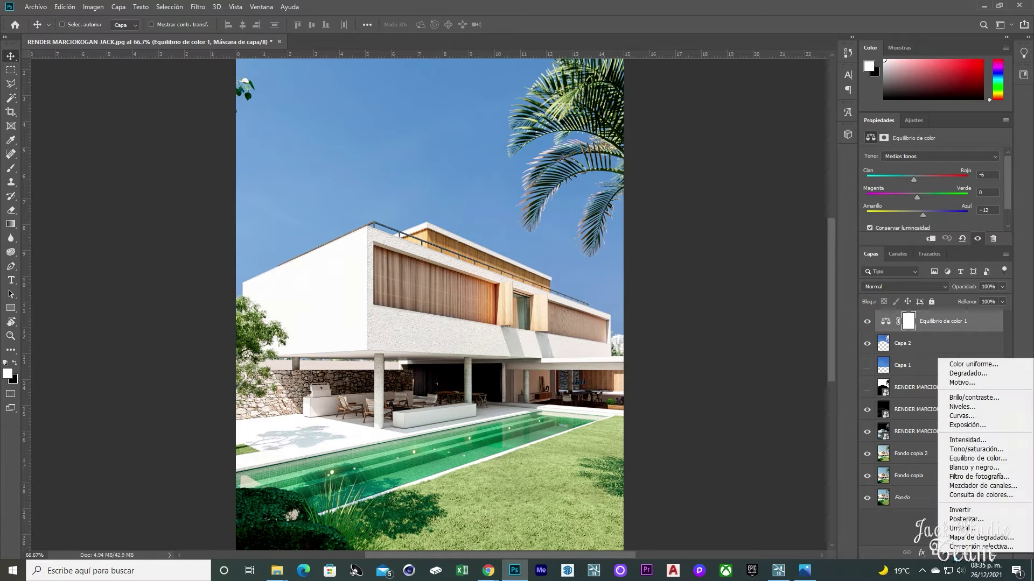
click(954, 426)
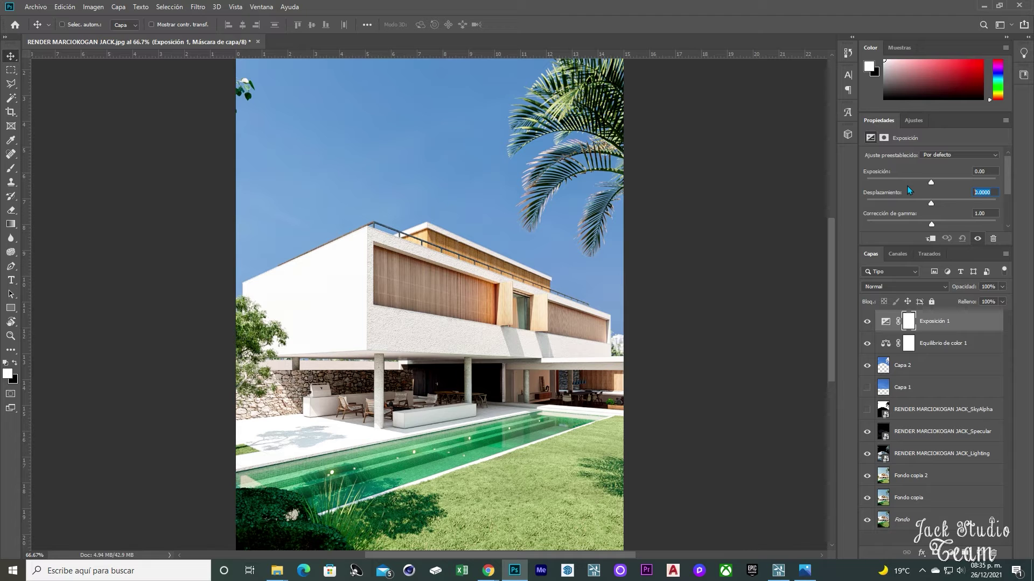
drag(931, 203, 941, 203)
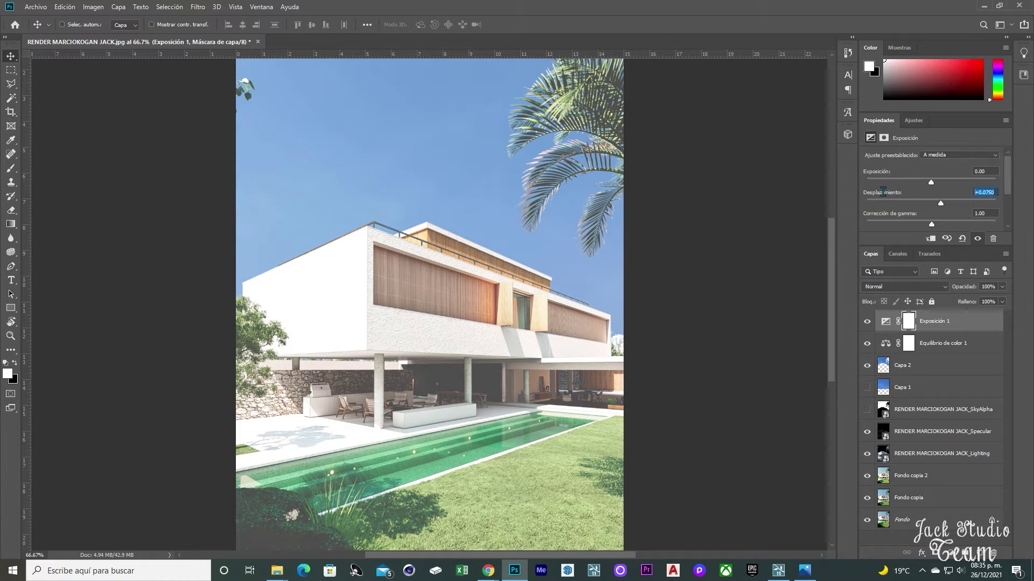
text(0.003)
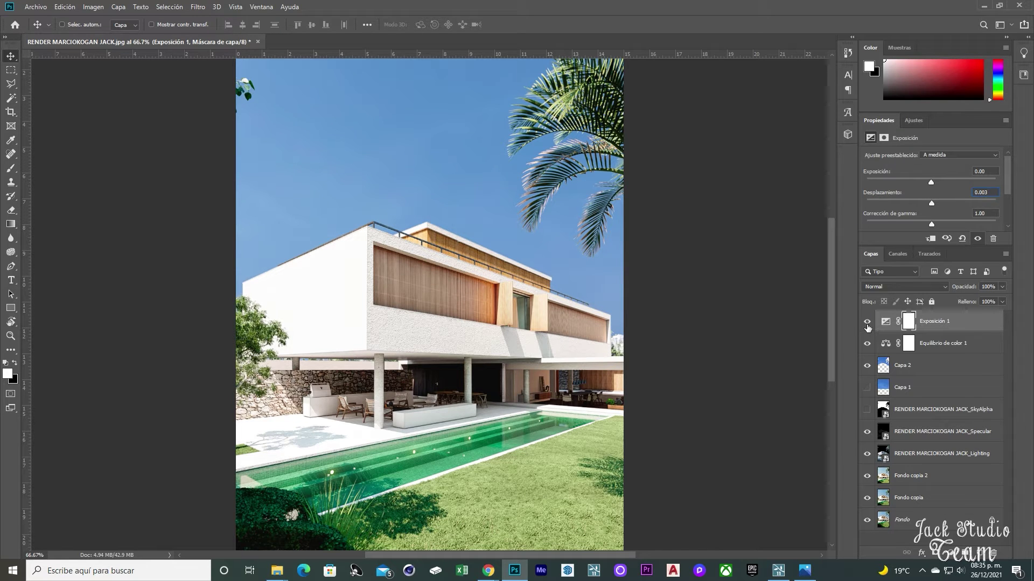
alt+scroll(495, 357, up, 2)
alt+scroll(501, 367, down, 4)
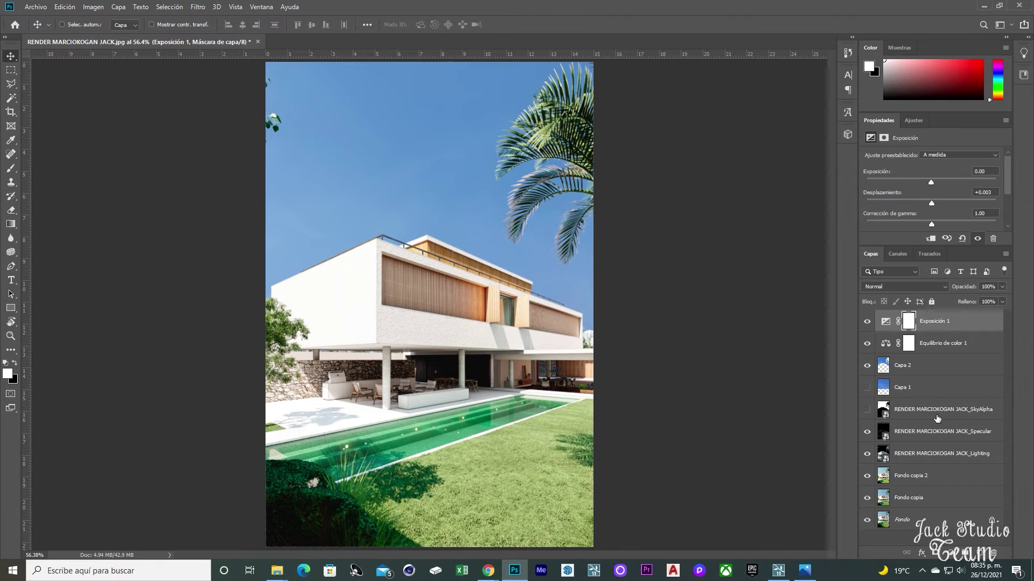
Compare the render with and without the Lighting layer and examine the facade, terrace and pool up close
click(867, 454)
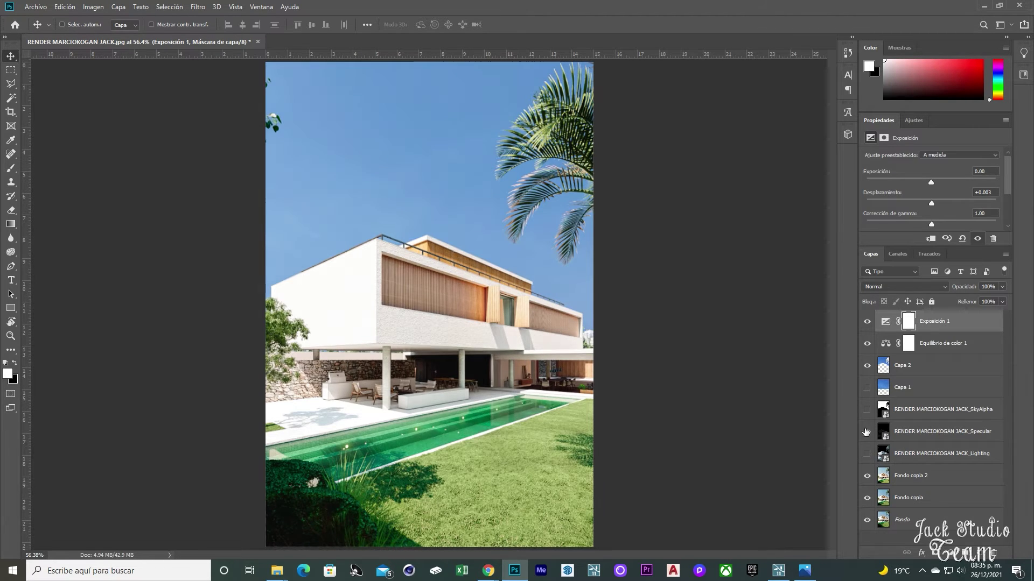
click(867, 454)
click(867, 454)
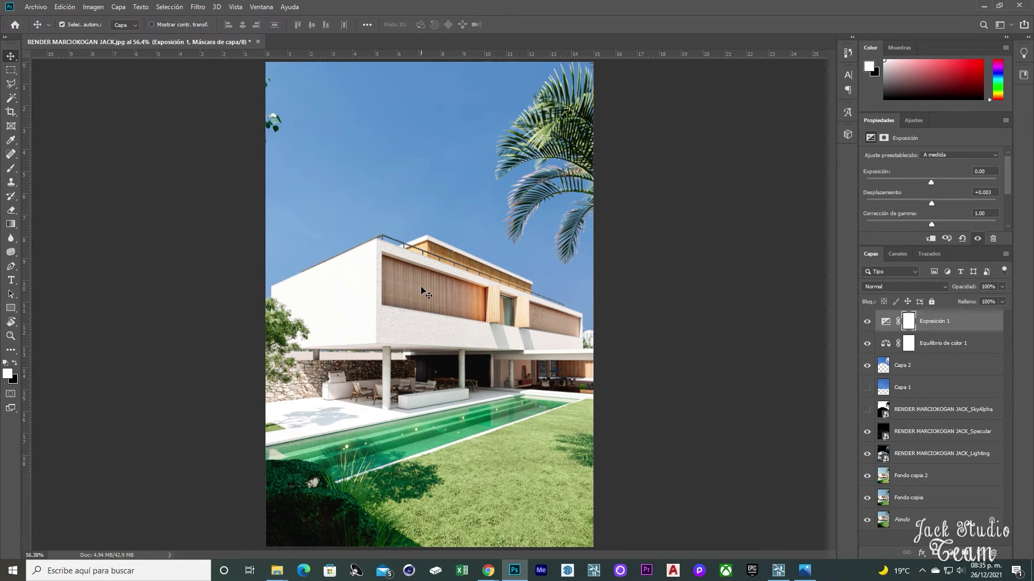
alt+scroll(425, 293, up, 2)
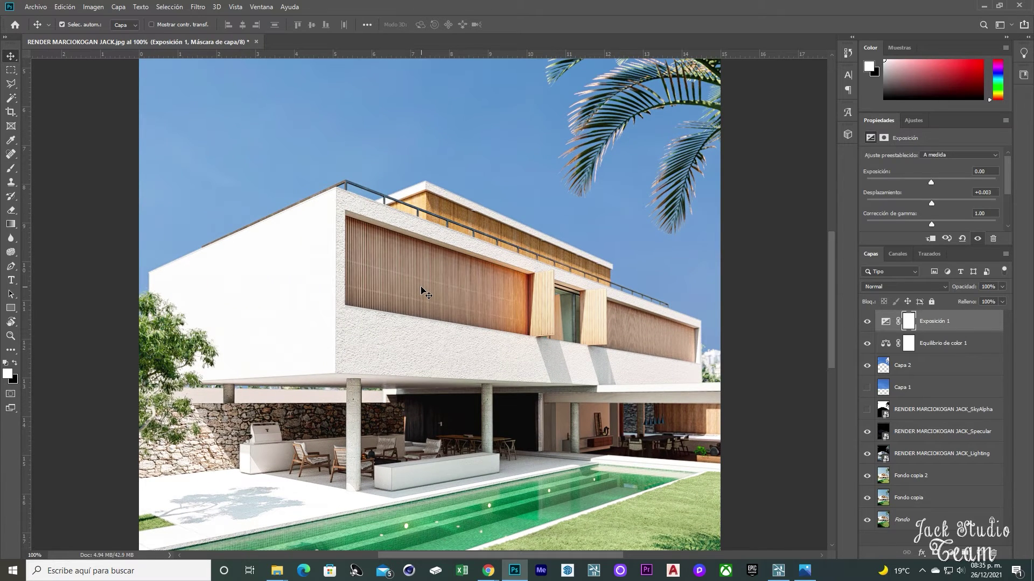
alt+scroll(425, 293, down, 2)
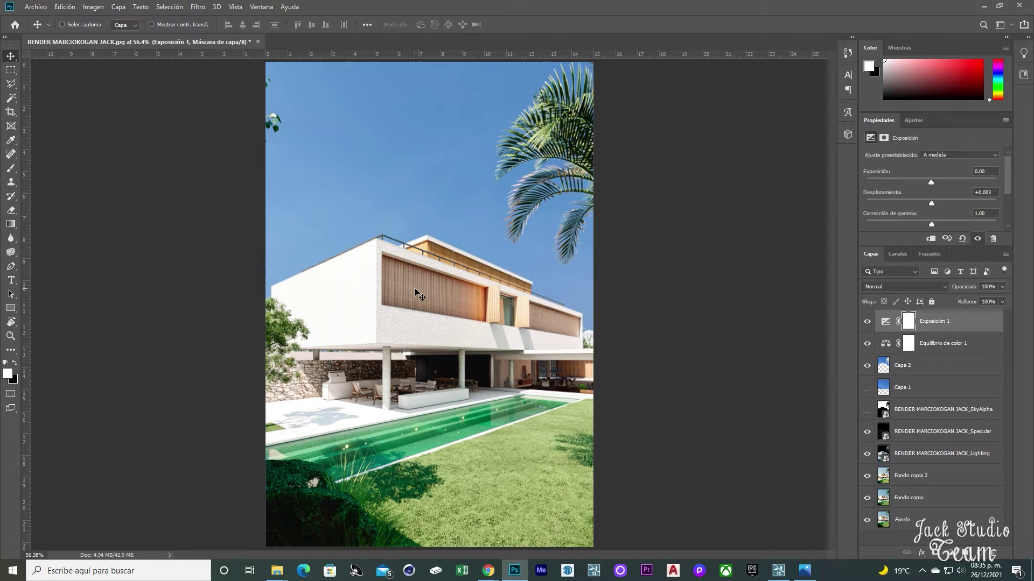
alt+scroll(414, 293, up, 3)
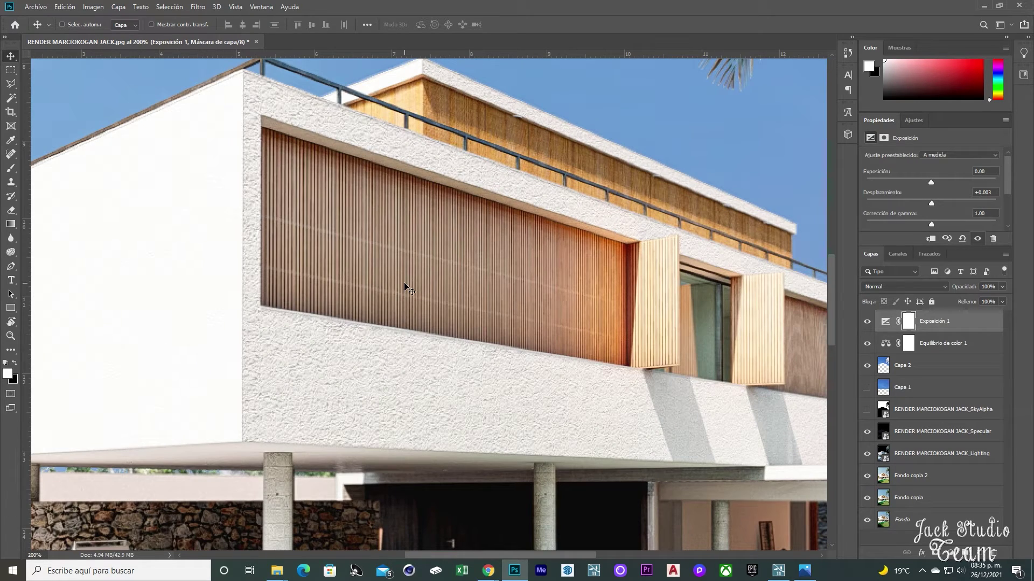
drag(426, 370, 422, 95)
alt+scroll(422, 95, down, 2)
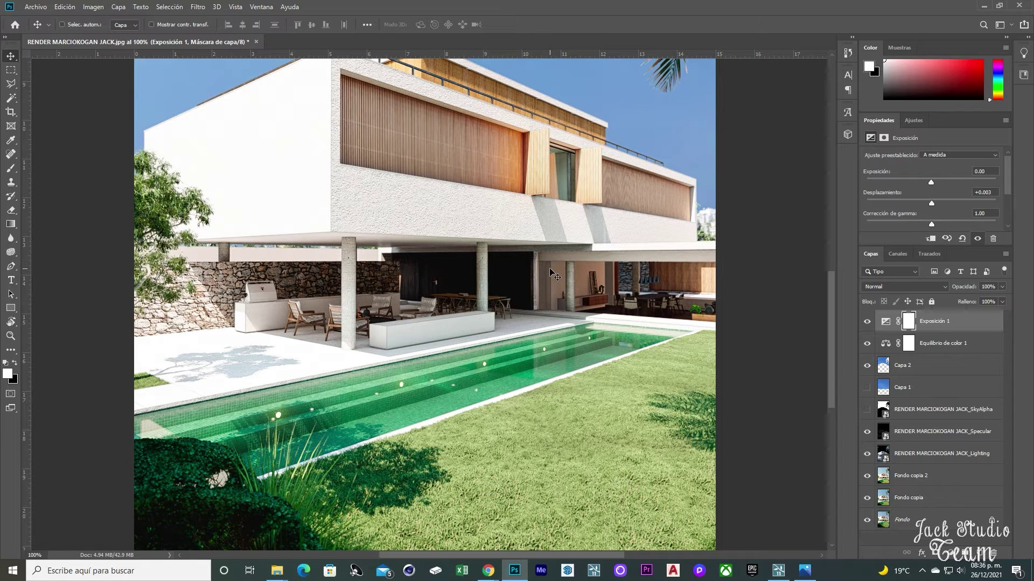
key(ctrl+0)
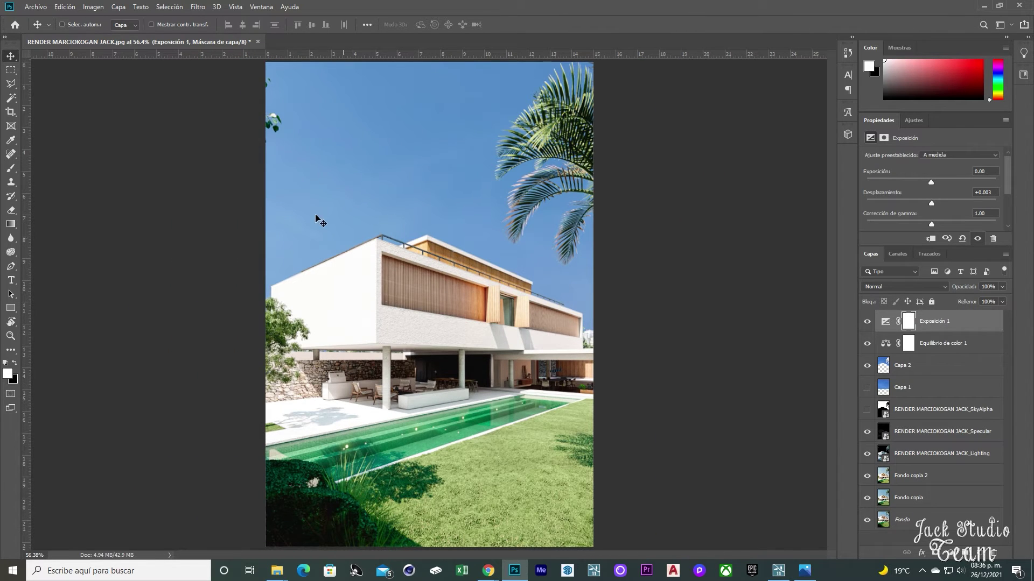
Save the finished render as a PNG copy named RENDER MARCIOKOGAN JACK in the FINALES folder
click(35, 6)
click(51, 125)
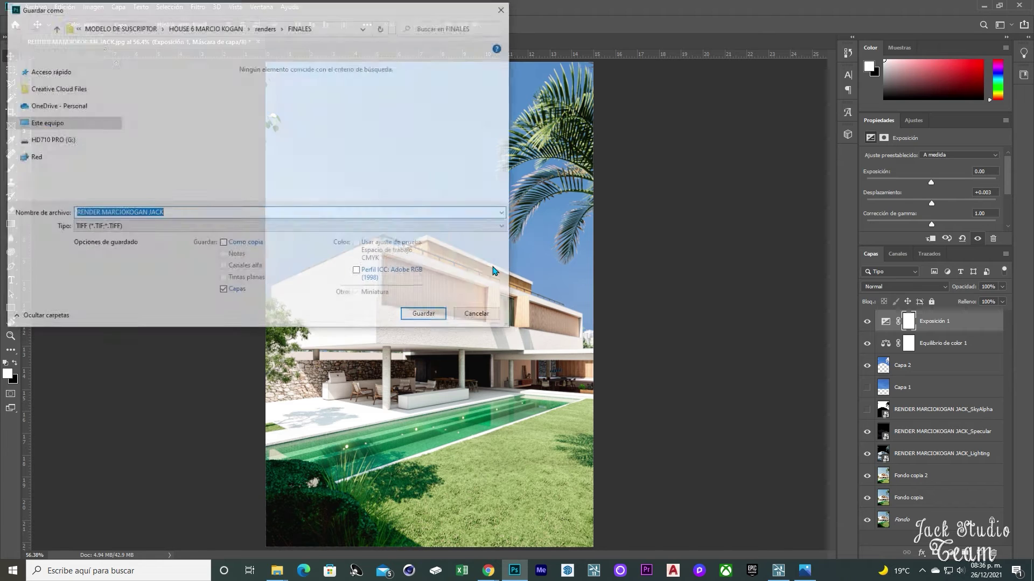
click(155, 226)
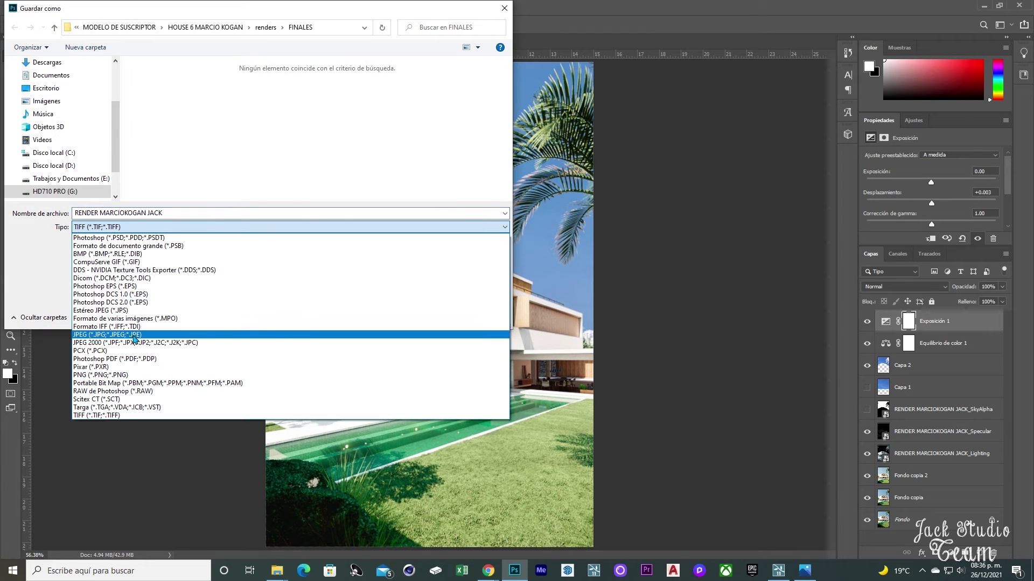
click(134, 335)
click(165, 227)
click(137, 367)
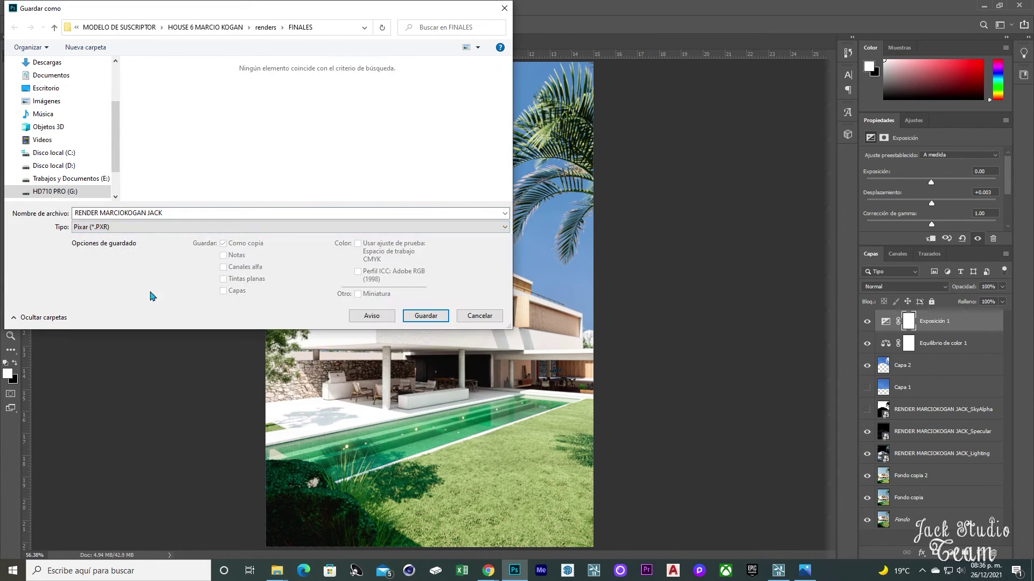
click(157, 226)
click(136, 378)
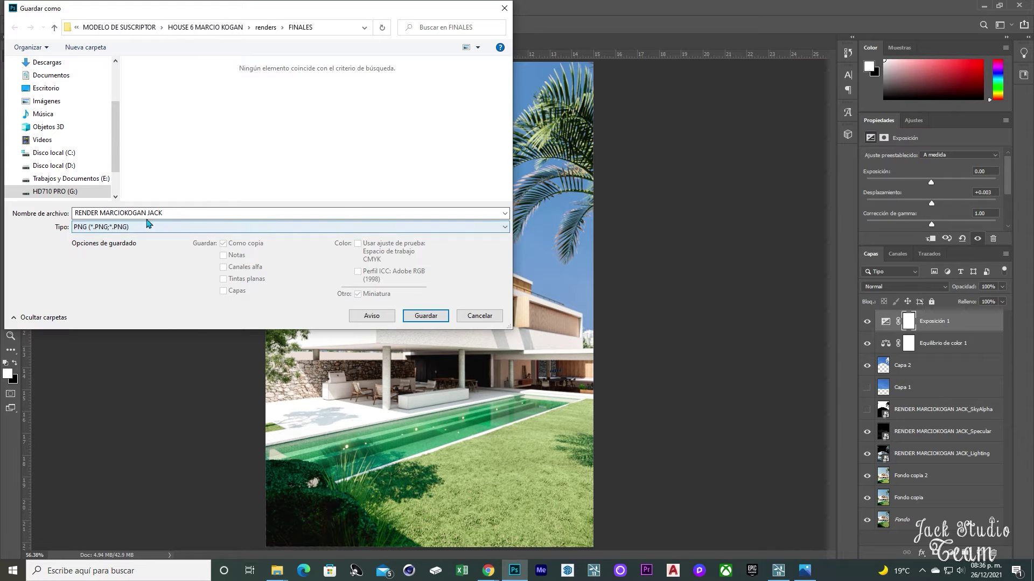
click(425, 316)
click(546, 143)
Save the finished render as a JPEG named RENDER MARCIOKOGAN JACK in the FINALES folder
click(36, 7)
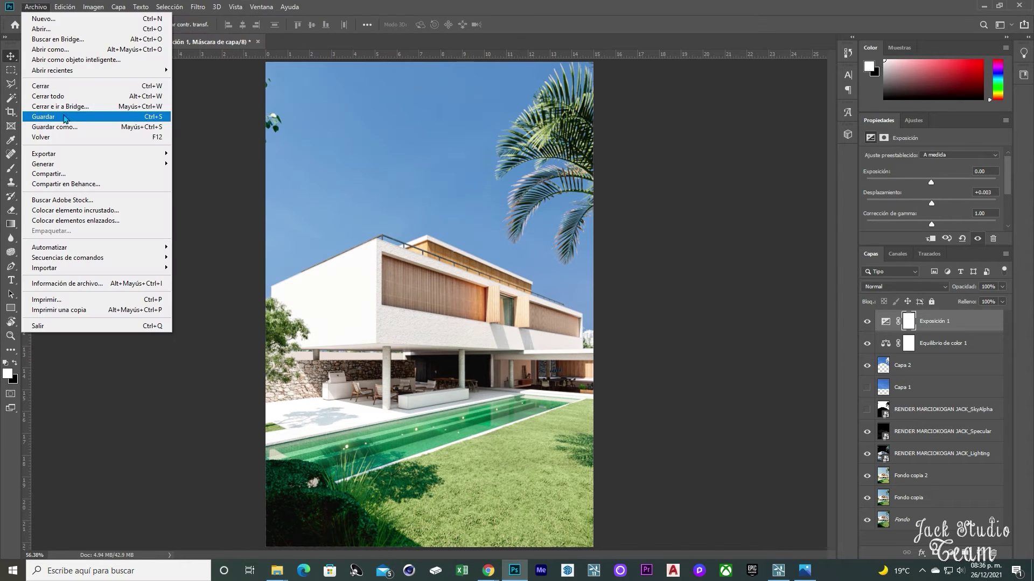
click(60, 127)
click(218, 227)
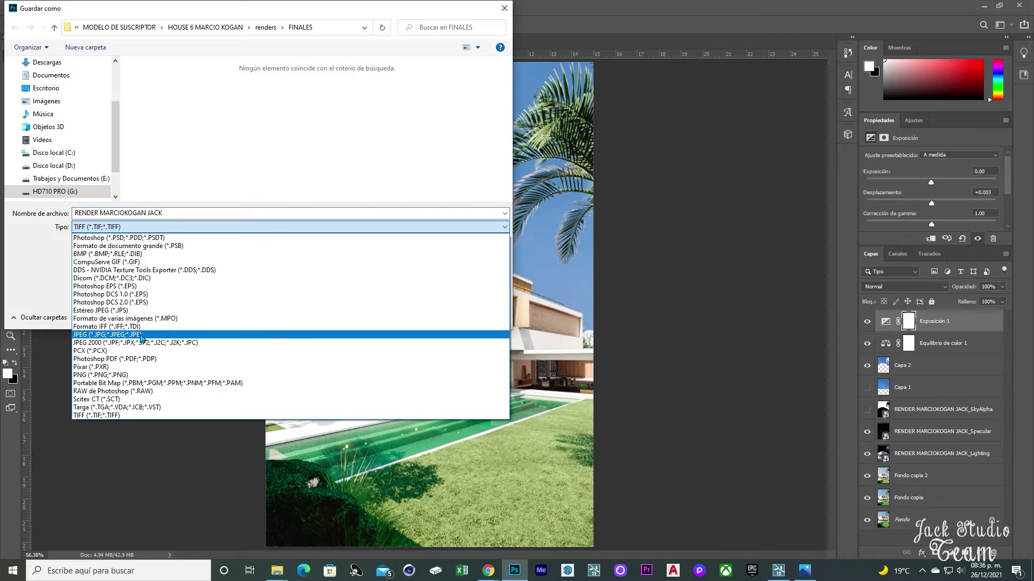
click(141, 335)
click(425, 316)
click(611, 316)
key(Return)
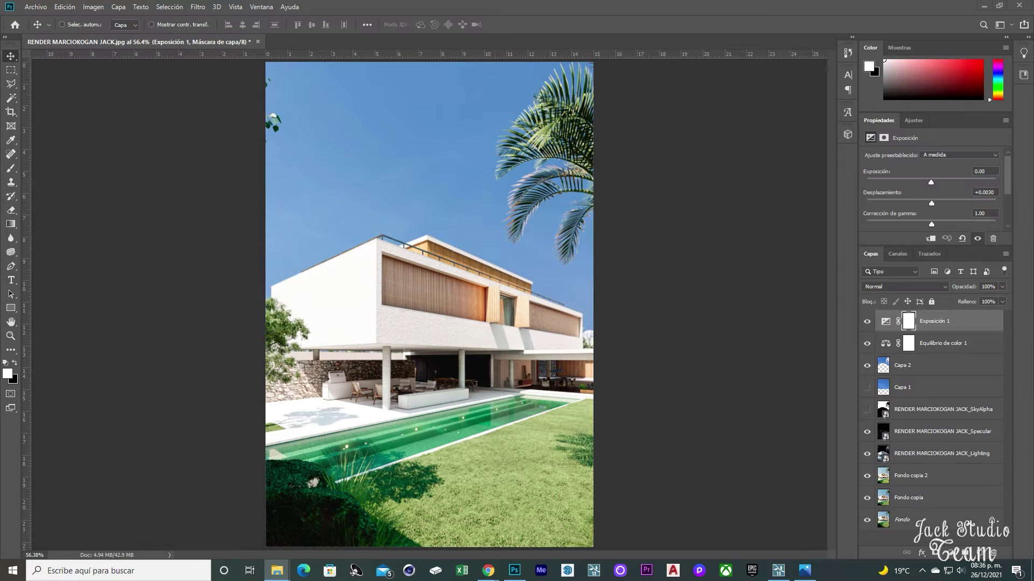
Compare the saved PNG and JPG versions of the render in Photos, and return to Photoshop
key(alt+Tab)
click(159, 159)
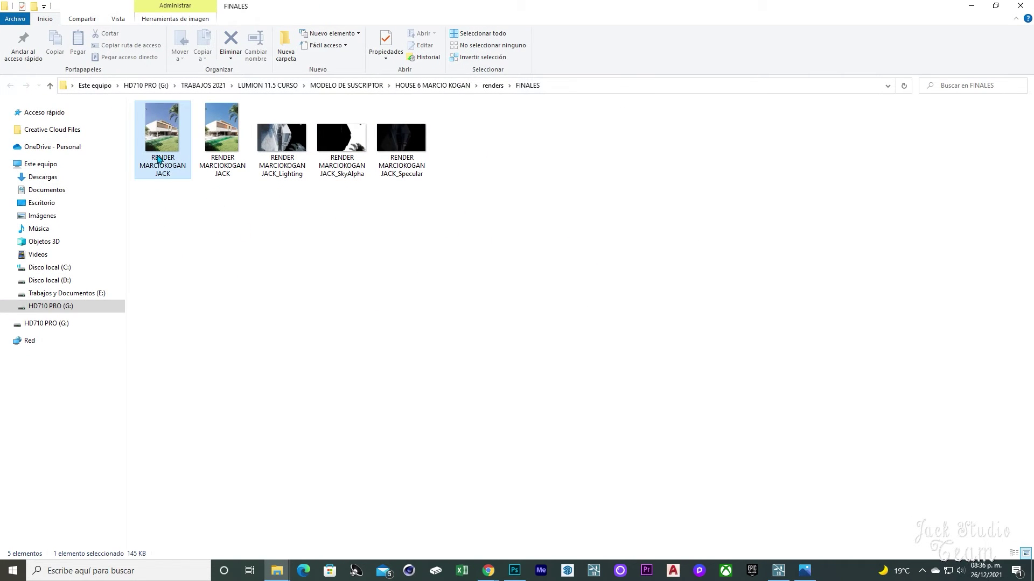
click(233, 170)
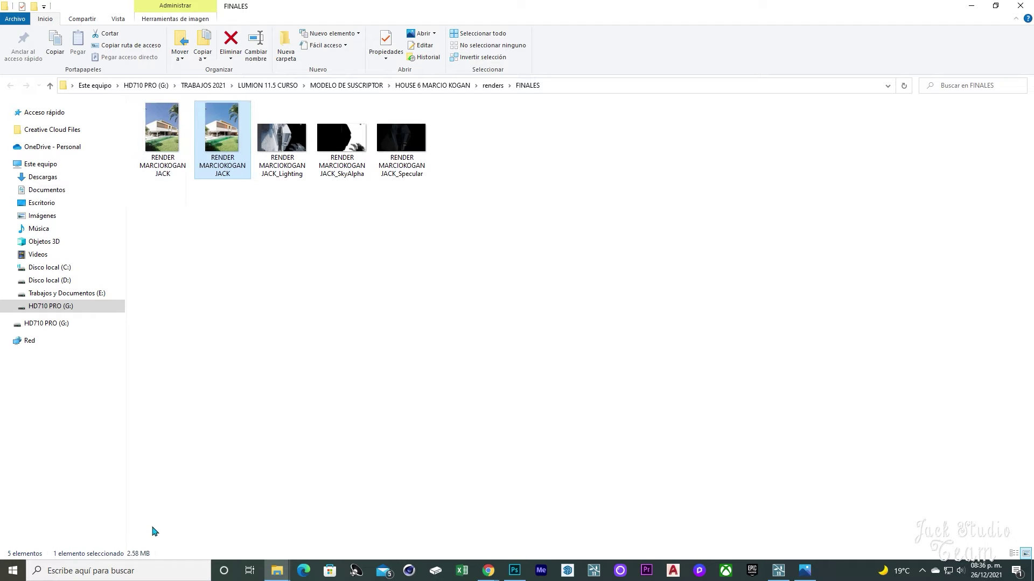
click(161, 173)
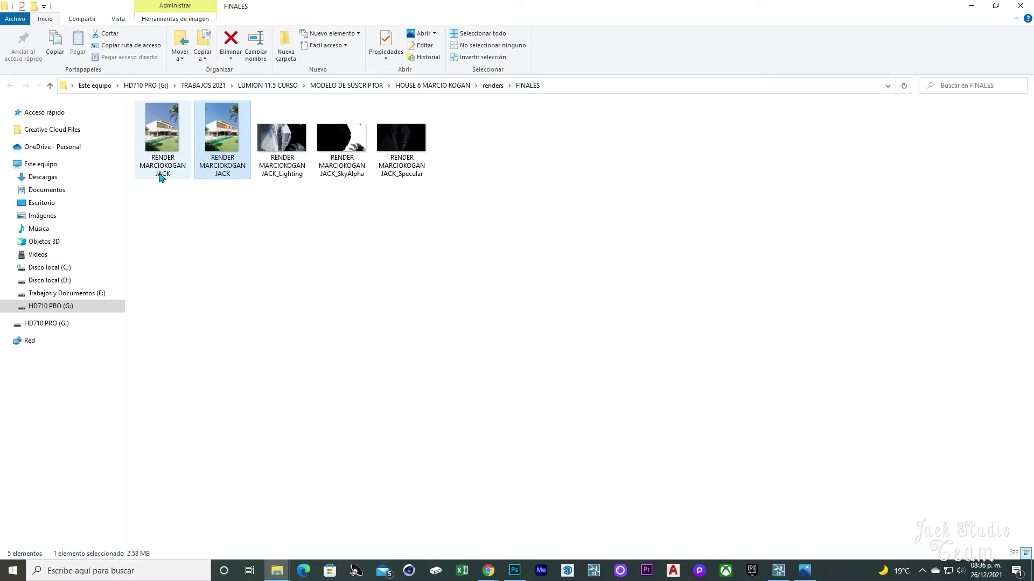
double_click(214, 172)
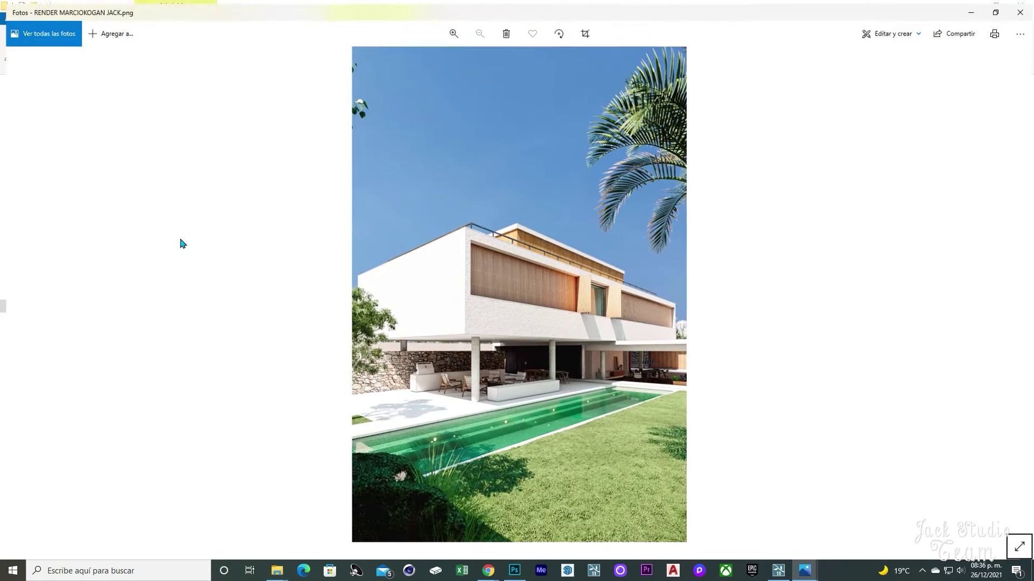
key(Left)
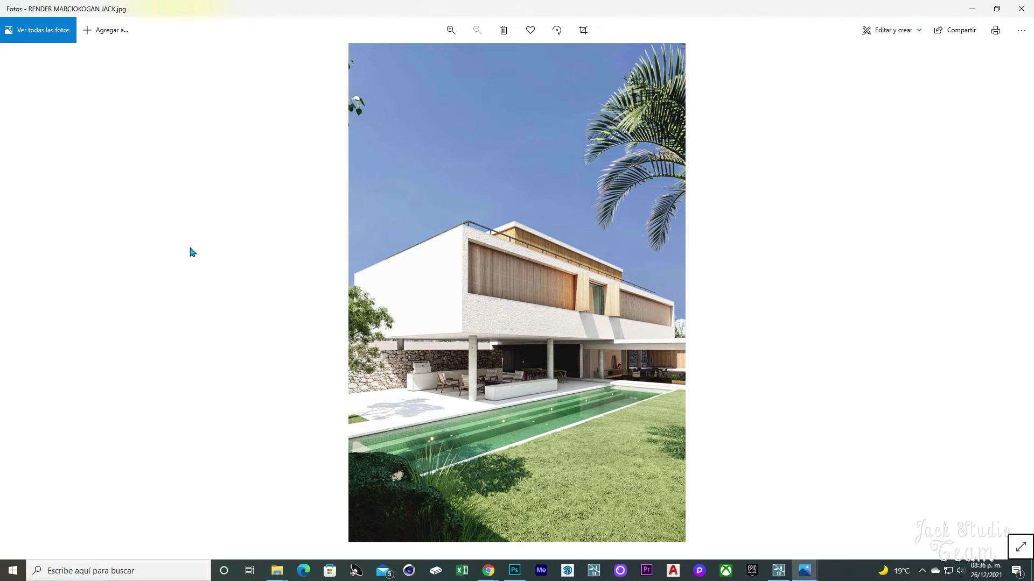
key(Right)
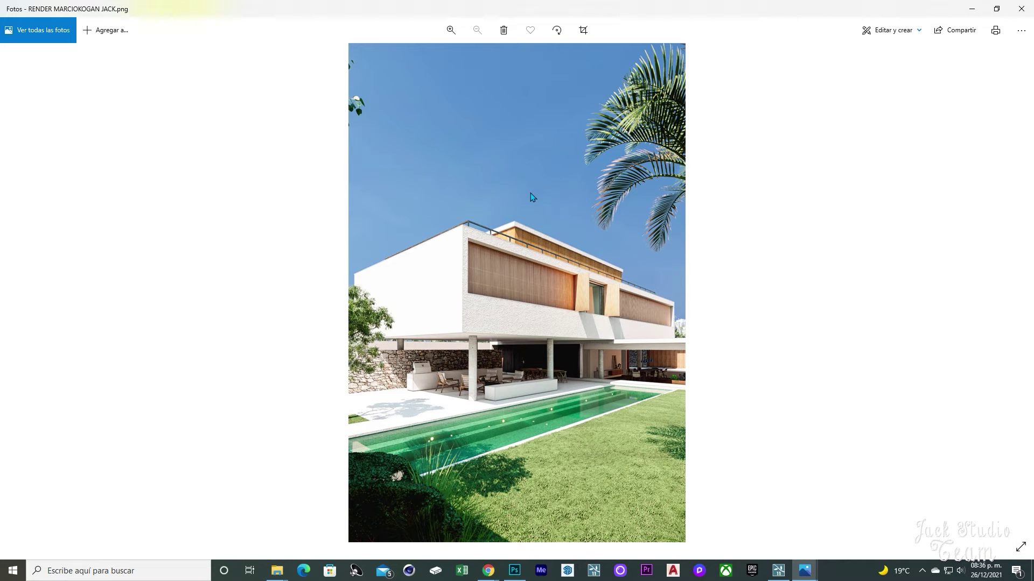
key(Left)
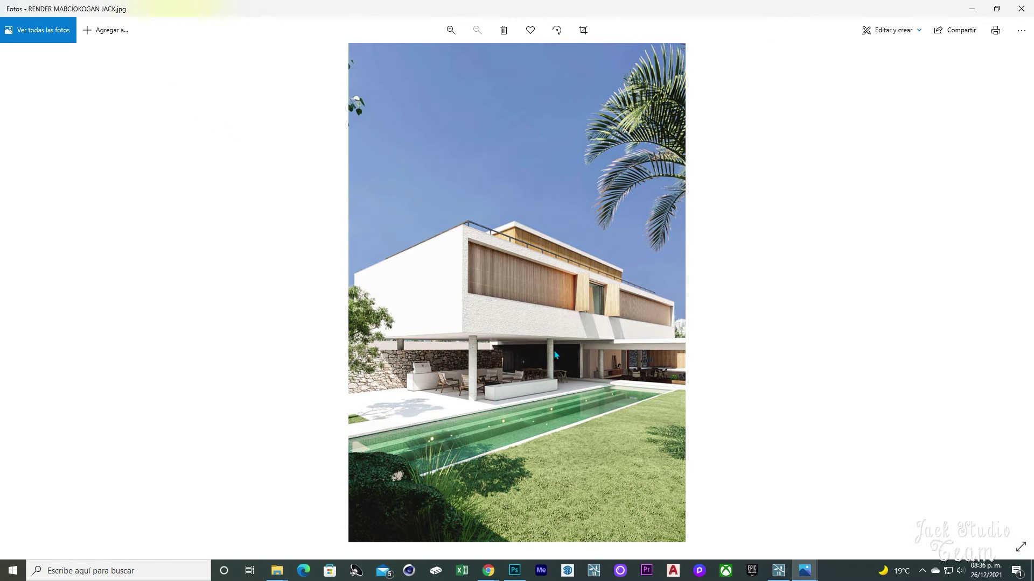
key(Right)
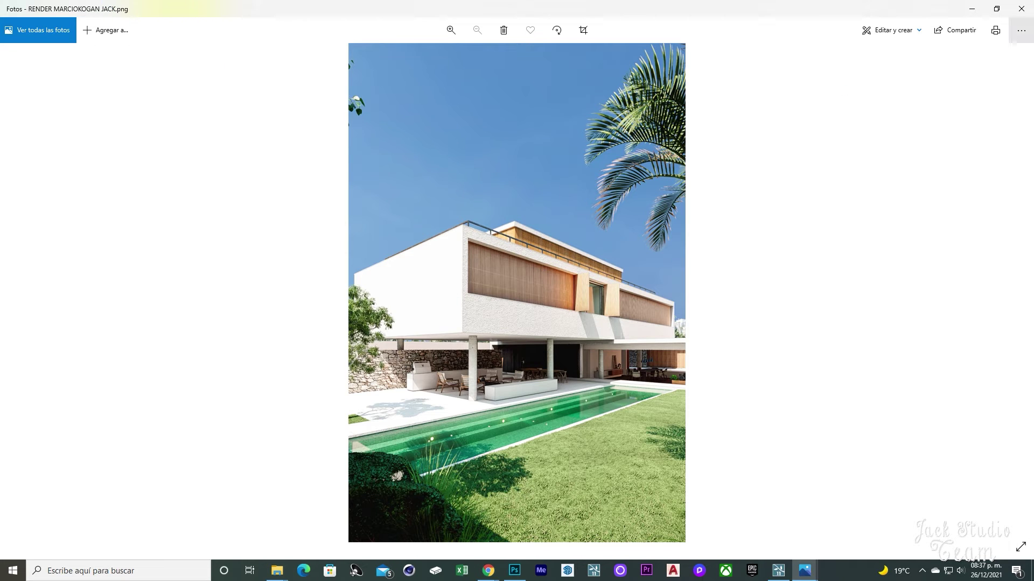
click(1021, 9)
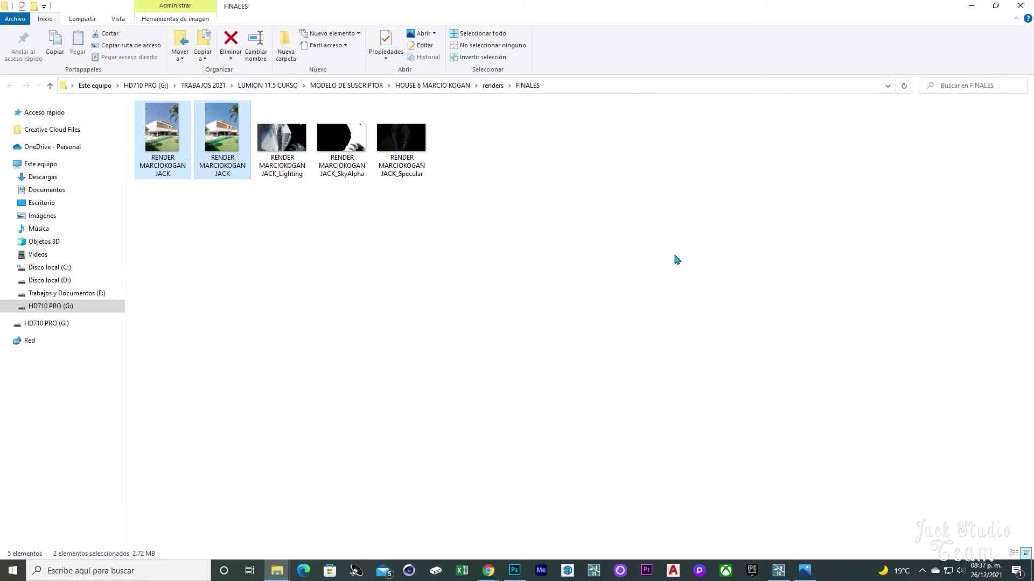
click(970, 5)
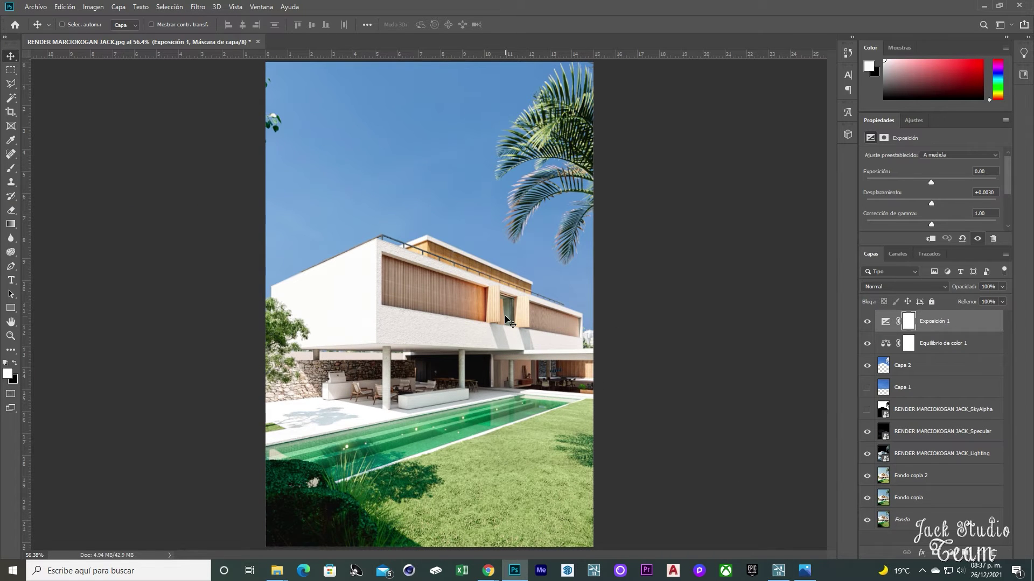
Switch to Lumion and restore the stored camera of photo 1
key(ctrl+z)
key(ctrl+z)
key(ctrl+z)
click(979, 6)
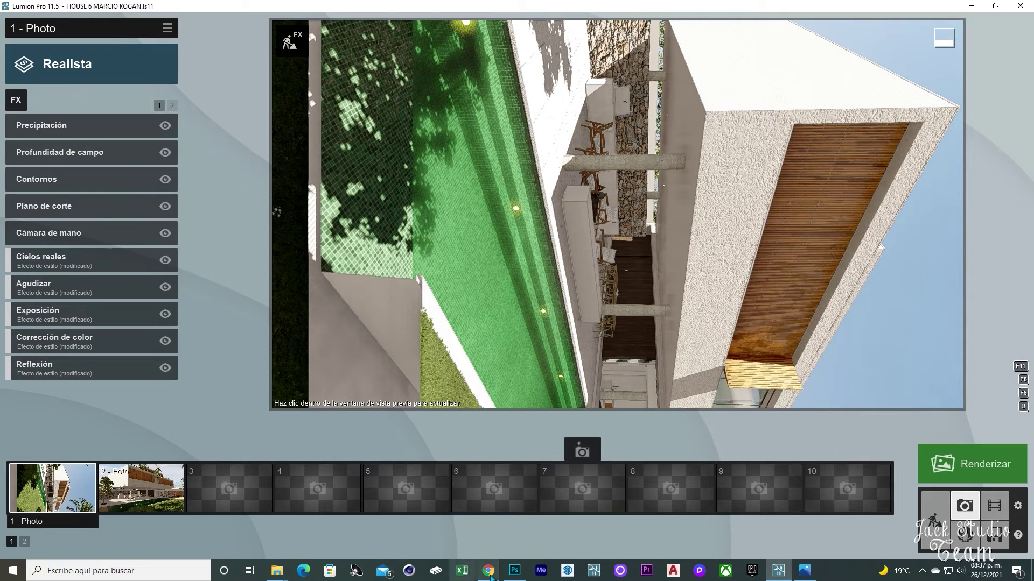
click(98, 489)
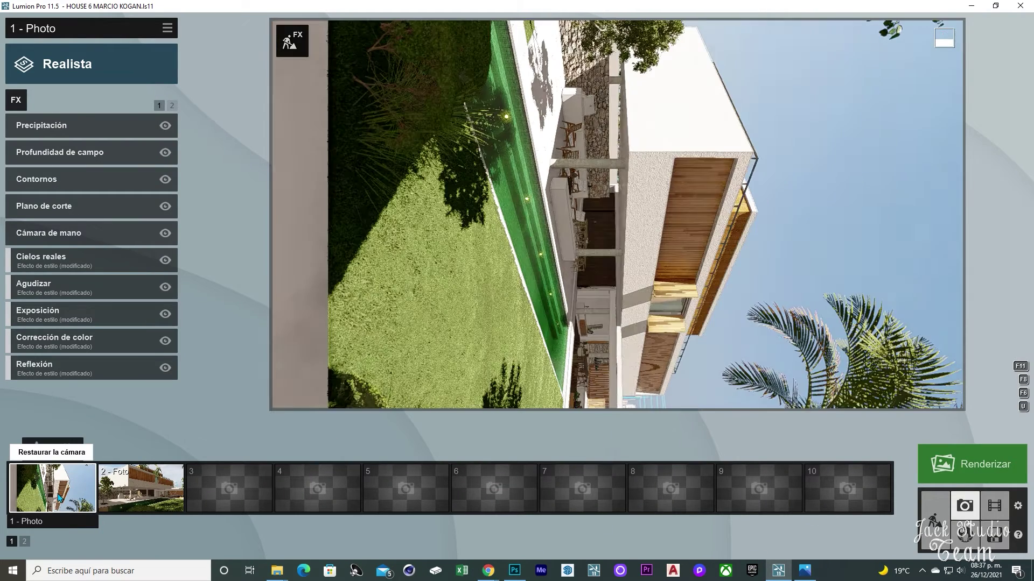
Copy the effects of photo 1 onto photo 2 and delete photo 2's Cámara de mano effect
click(172, 30)
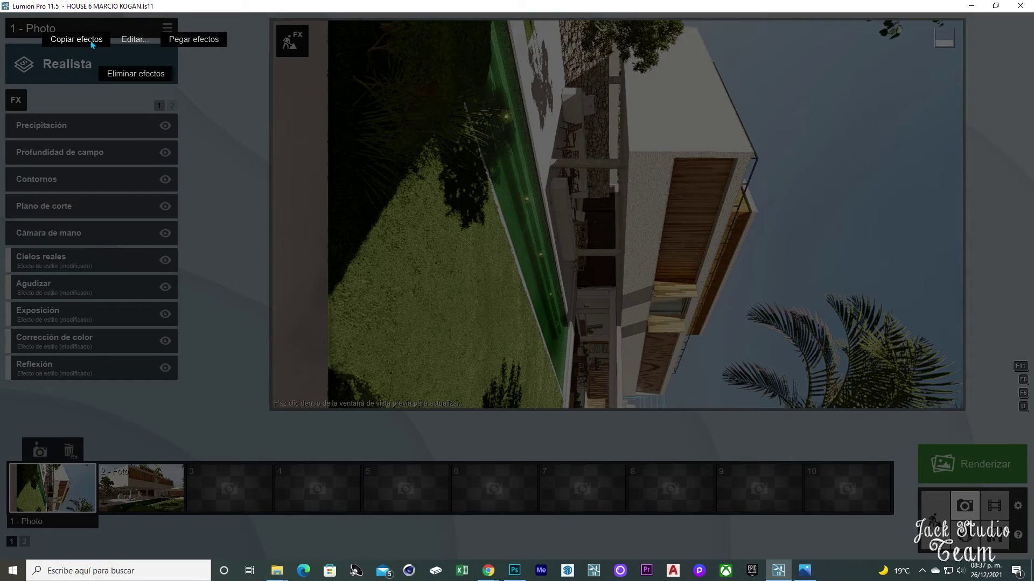
click(91, 44)
click(141, 486)
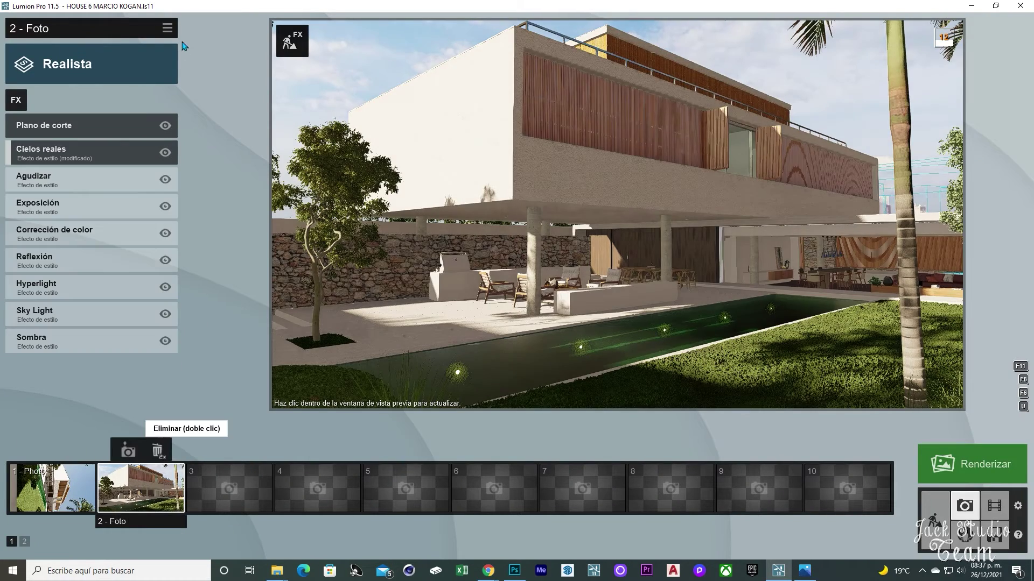
click(167, 28)
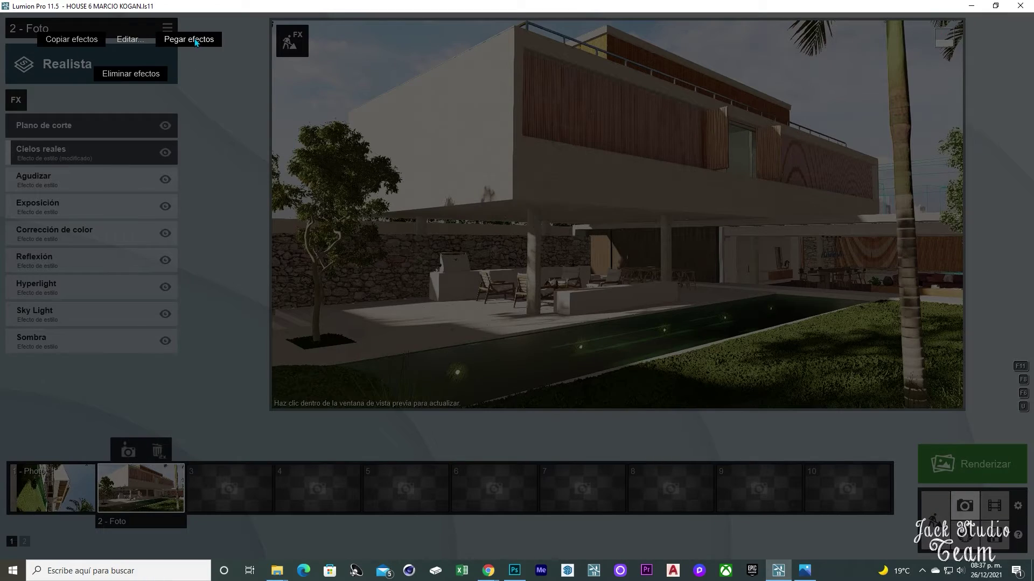
click(189, 39)
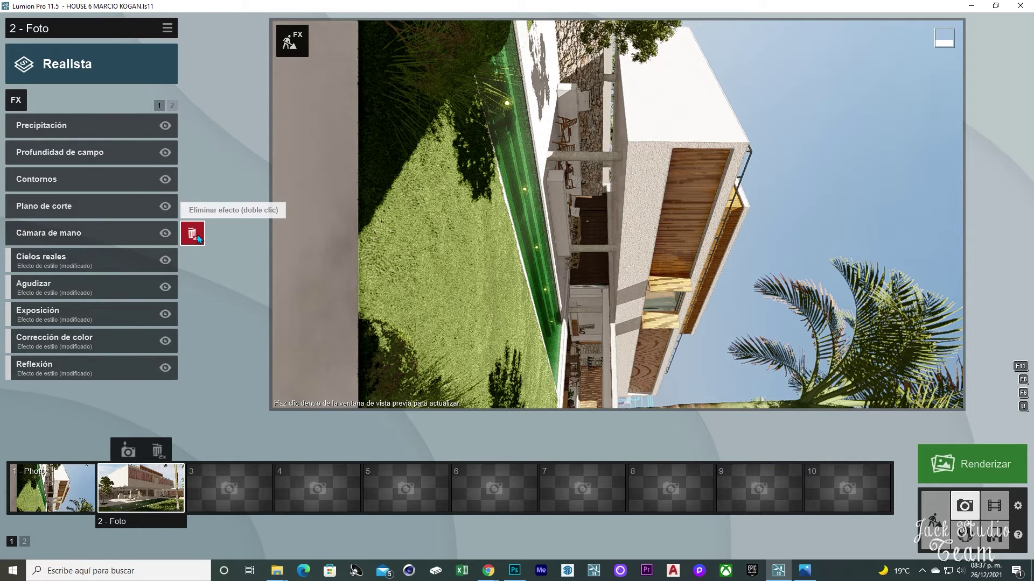
double_click(192, 234)
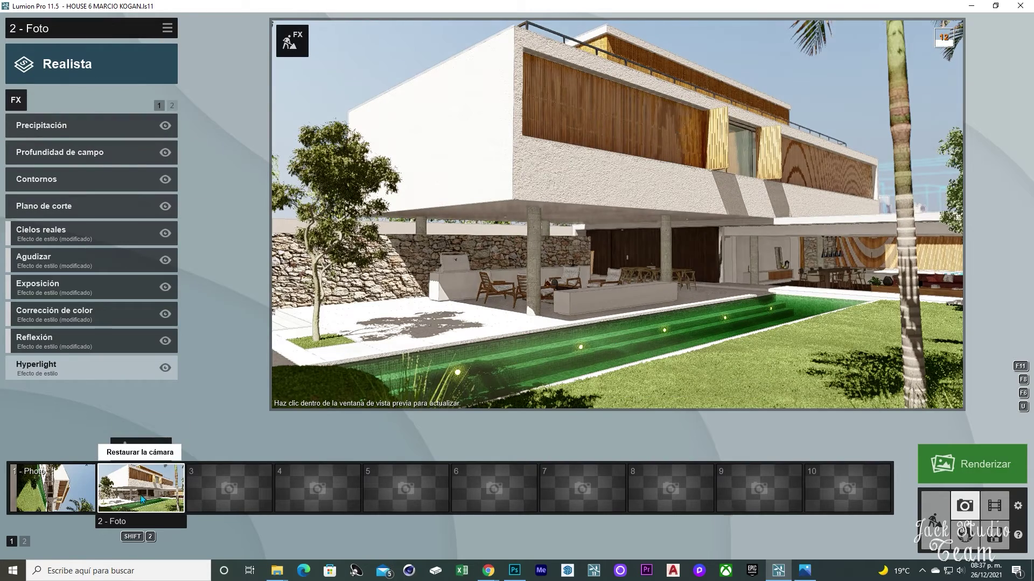
click(533, 219)
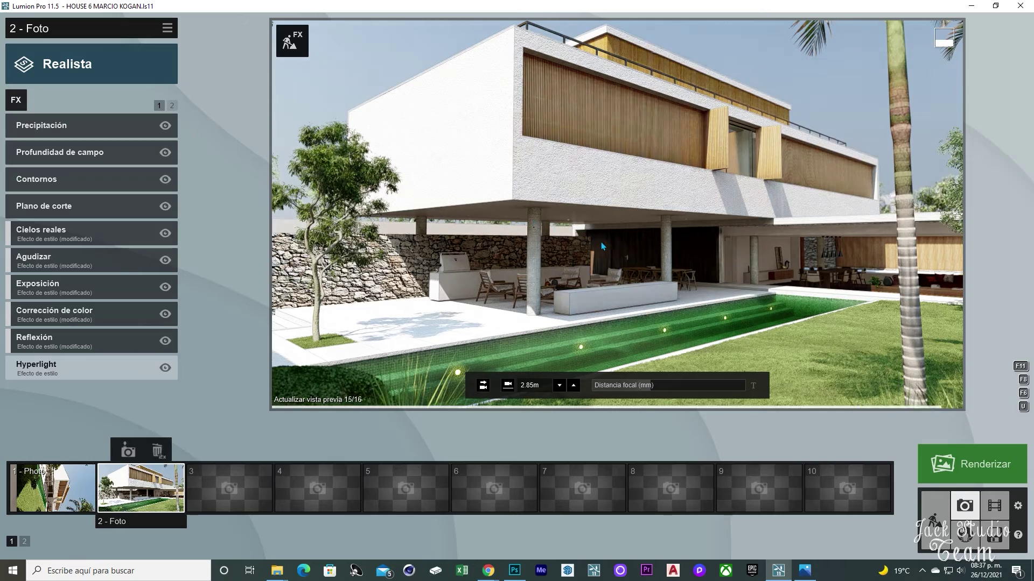
Move photo 2's camera back to frame the whole house and the palms at about 2.59 m camera height, and store the view
key(a)
key(w)
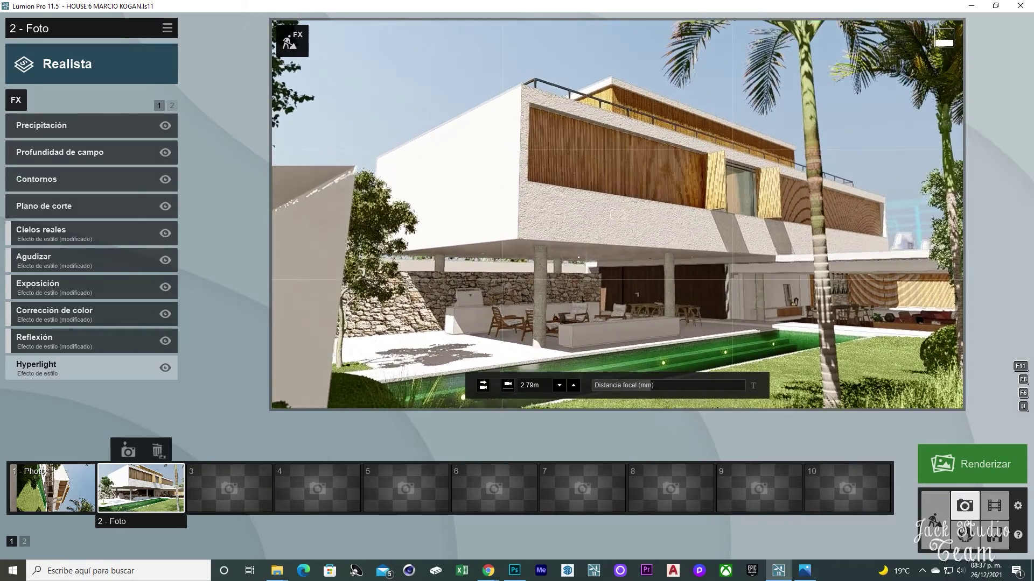
key(e)
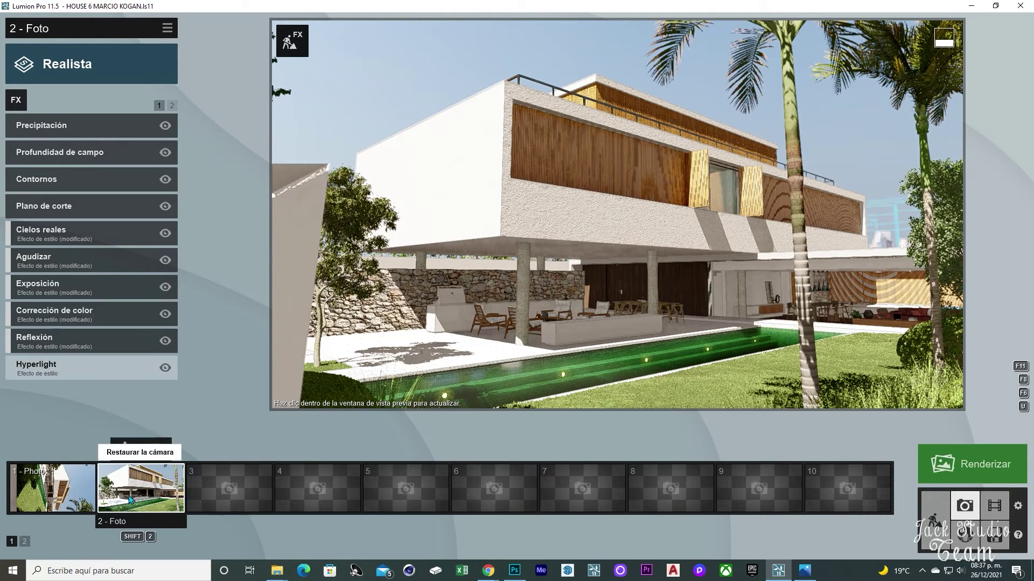
click(128, 451)
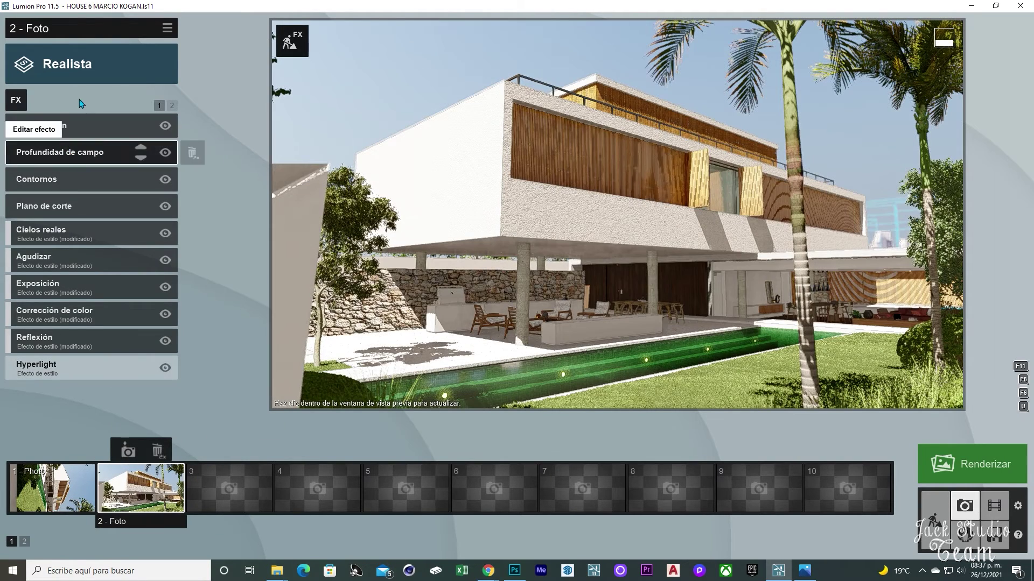
Increase photo 2's Plano de corte distance until the foreground wall is cut away, and store the photo
click(76, 205)
drag(124, 148, 133, 151)
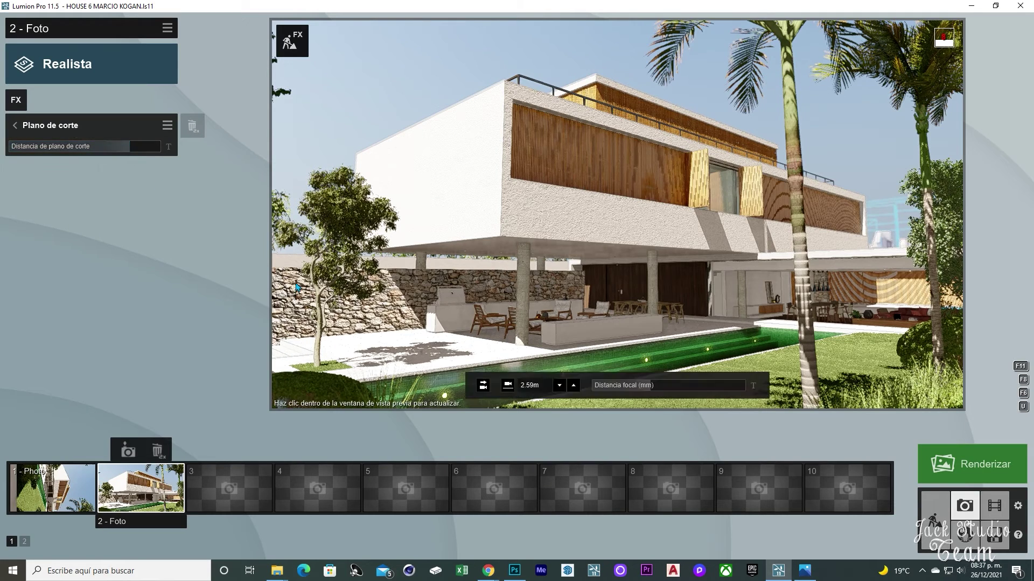
click(128, 451)
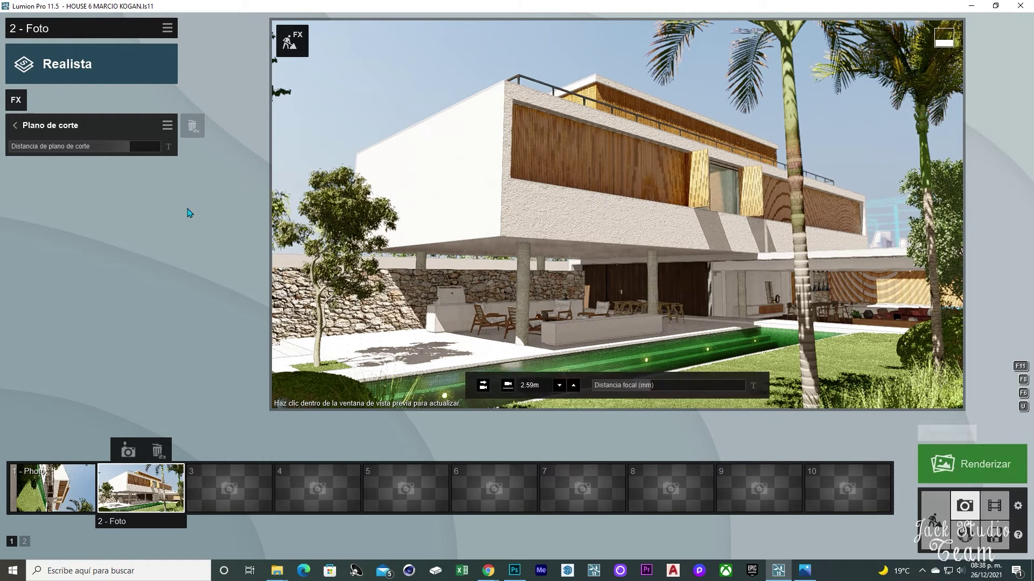
click(30, 128)
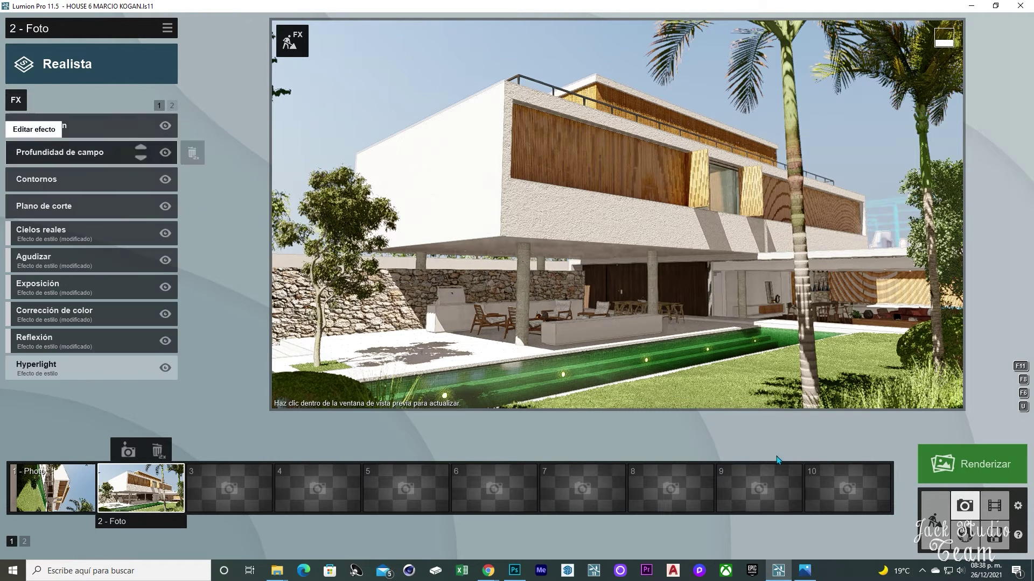
Add the Corregir fugas verticales camera effect to photo 2 and switch it off
click(19, 102)
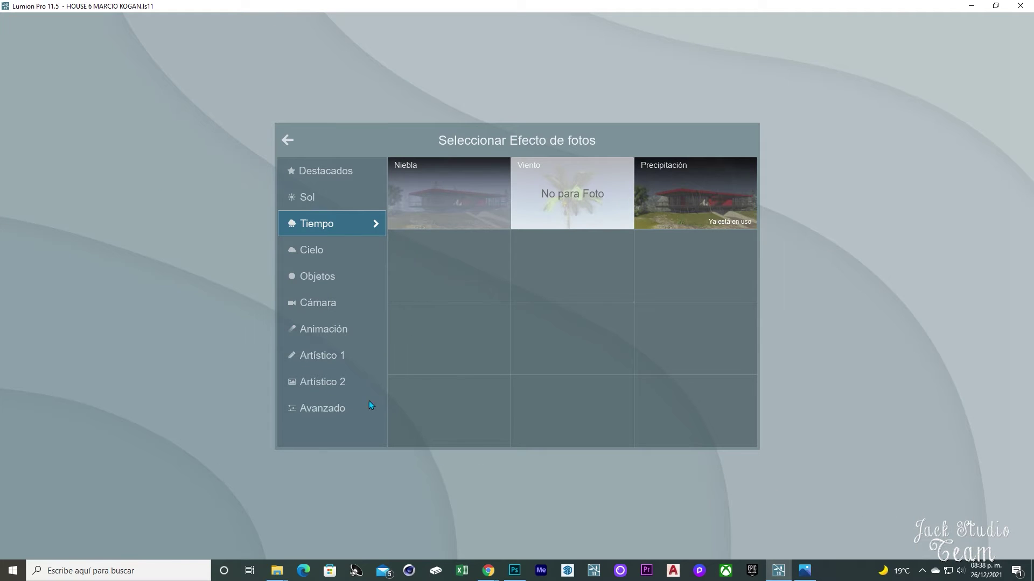
click(334, 412)
click(334, 301)
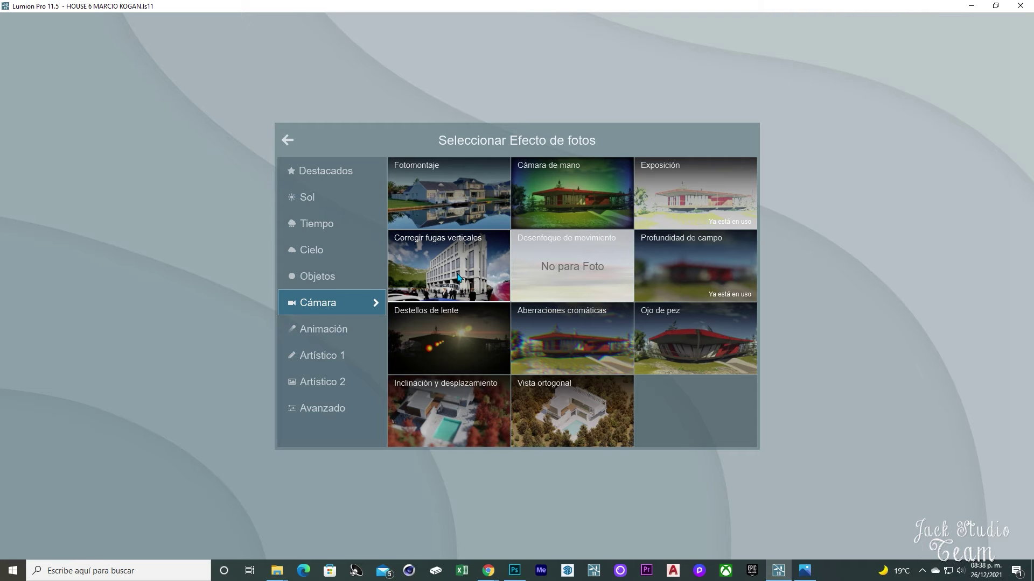
click(457, 277)
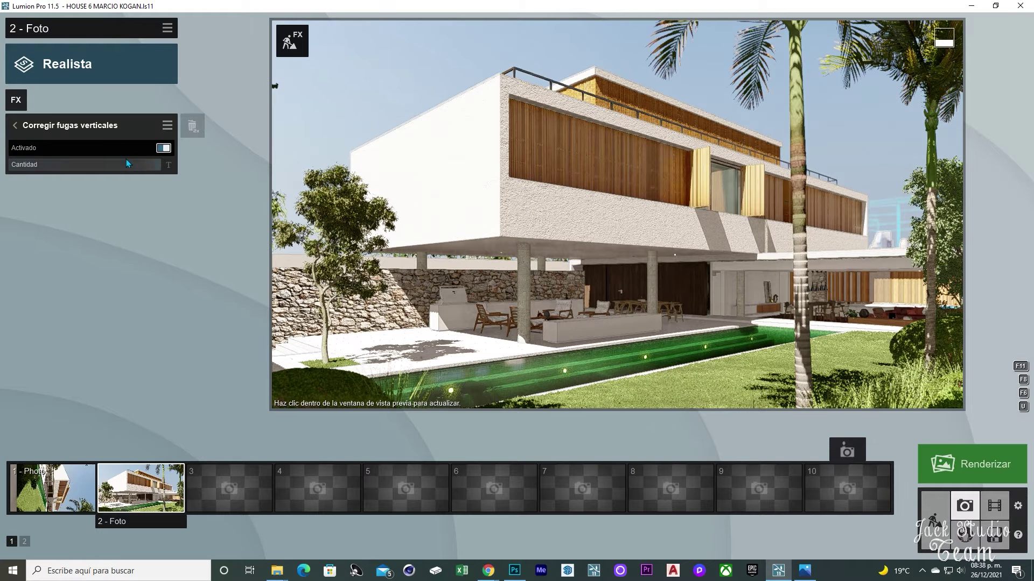
click(162, 149)
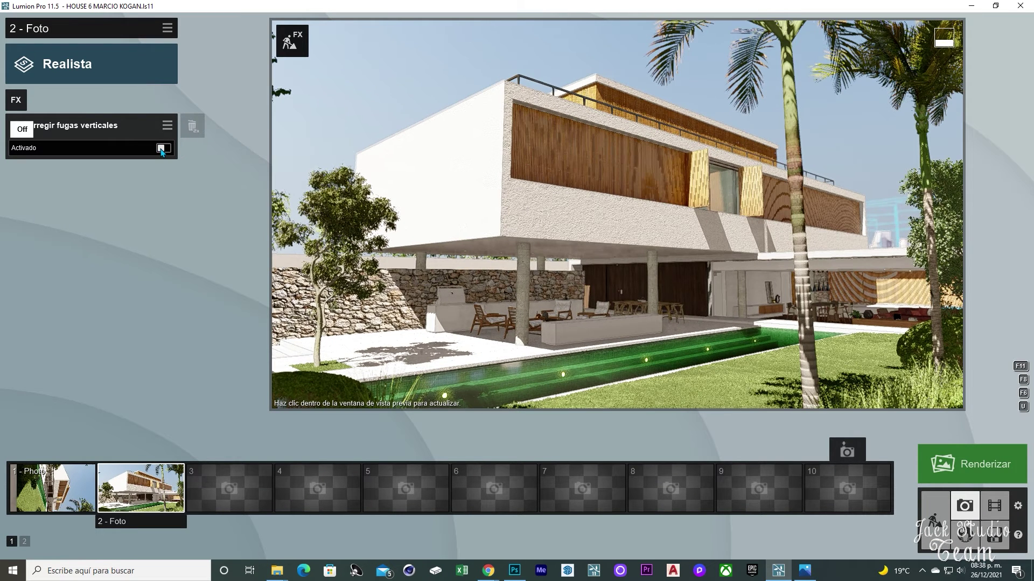
Compare photo 2 with Corregir fugas verticales on and off, also from a low camera height, and return to the stored view
click(162, 149)
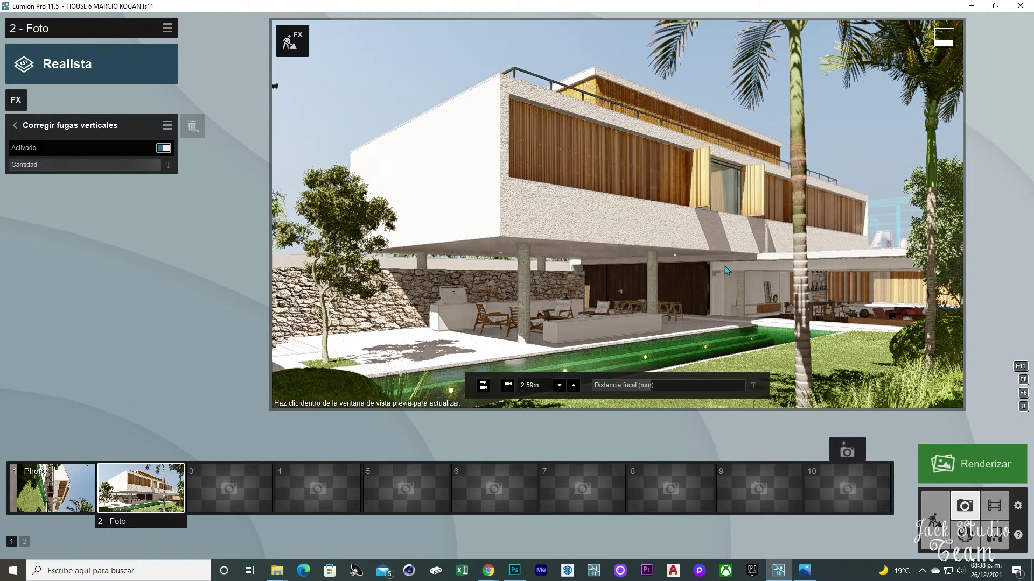
click(162, 149)
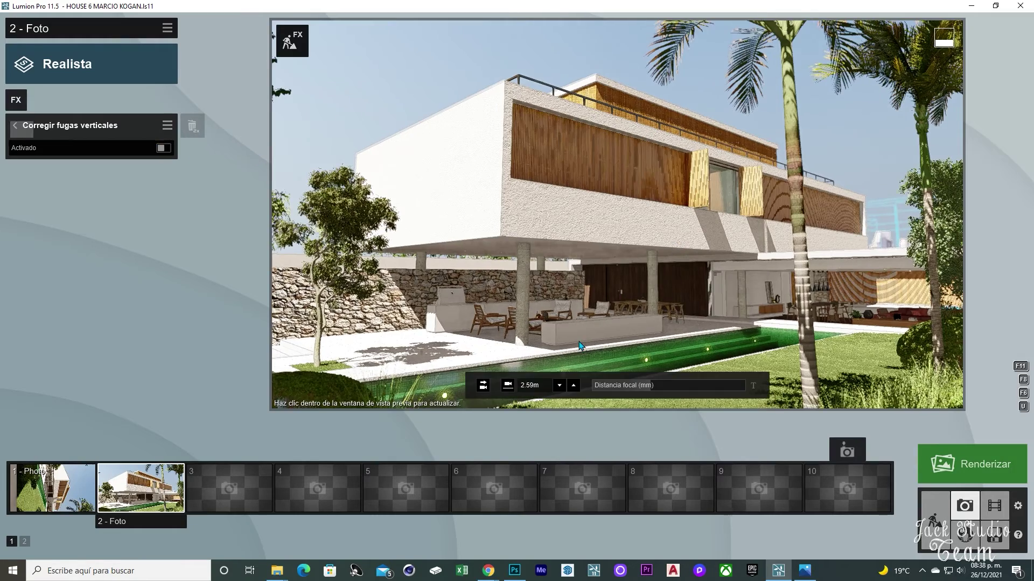
key(e)
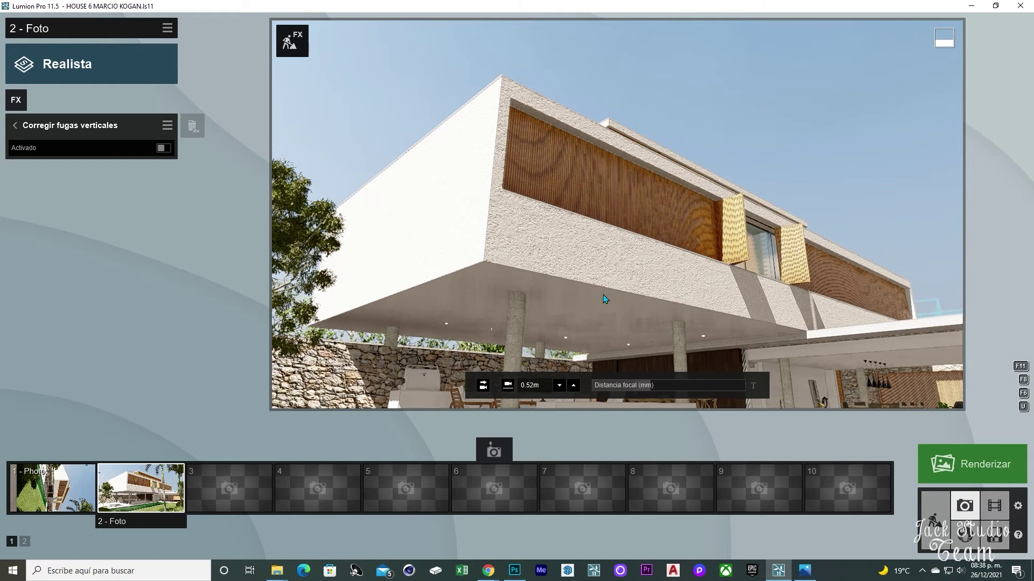
click(163, 148)
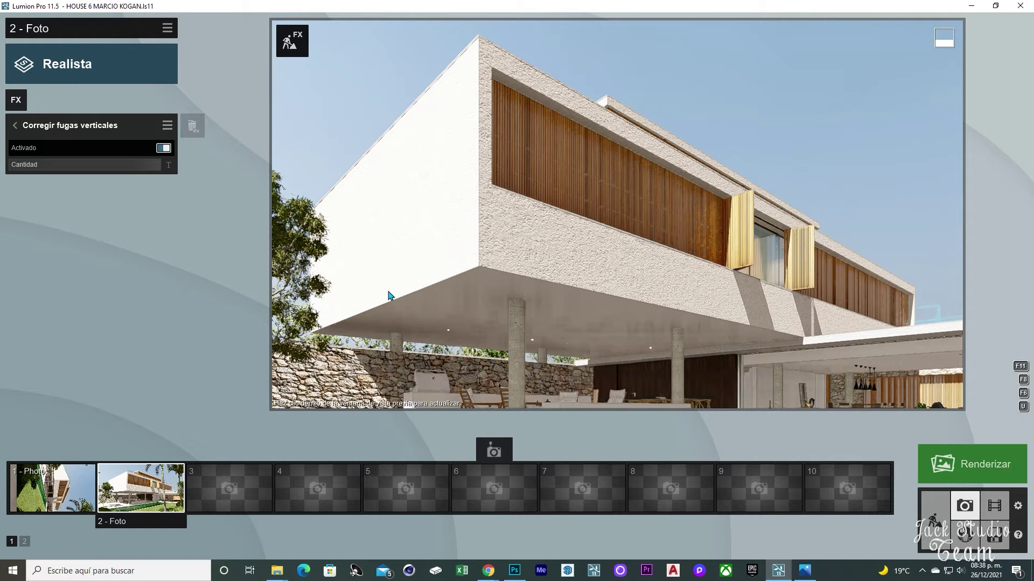
click(168, 149)
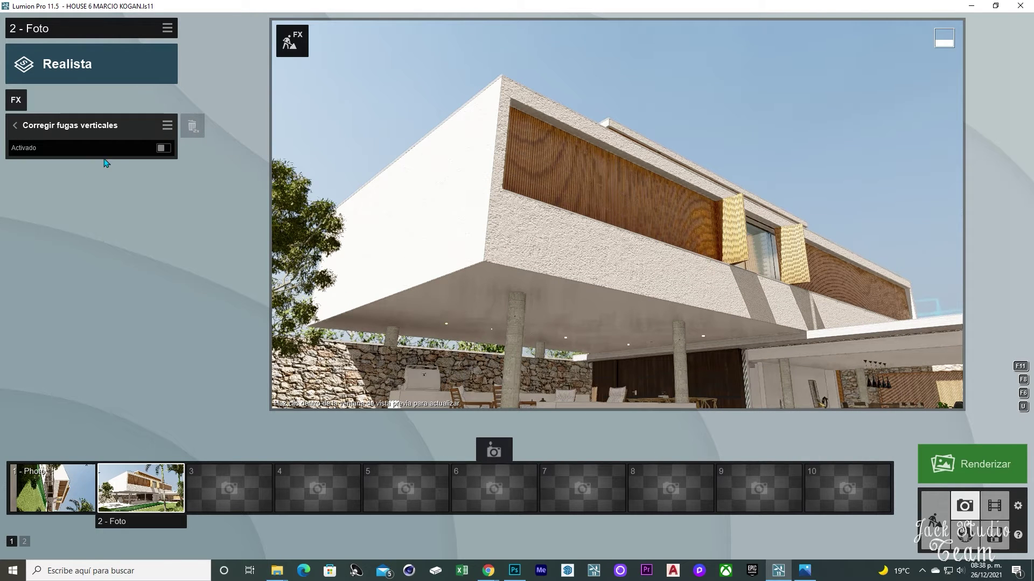
click(134, 498)
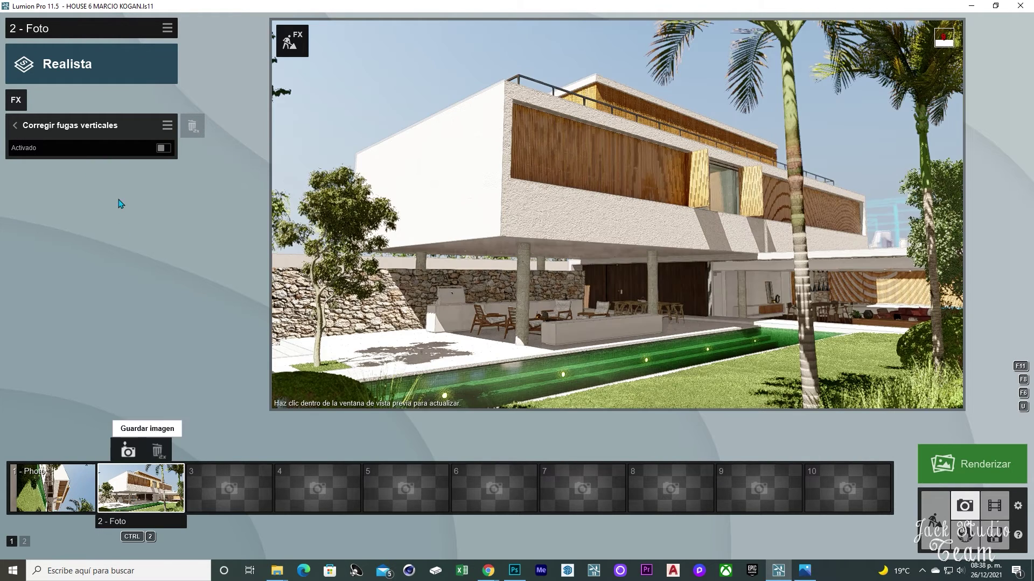
Switch on Corregir fugas verticales for photo 2 and slightly lower the Cantidad of its Profundidad de campo effect
click(164, 147)
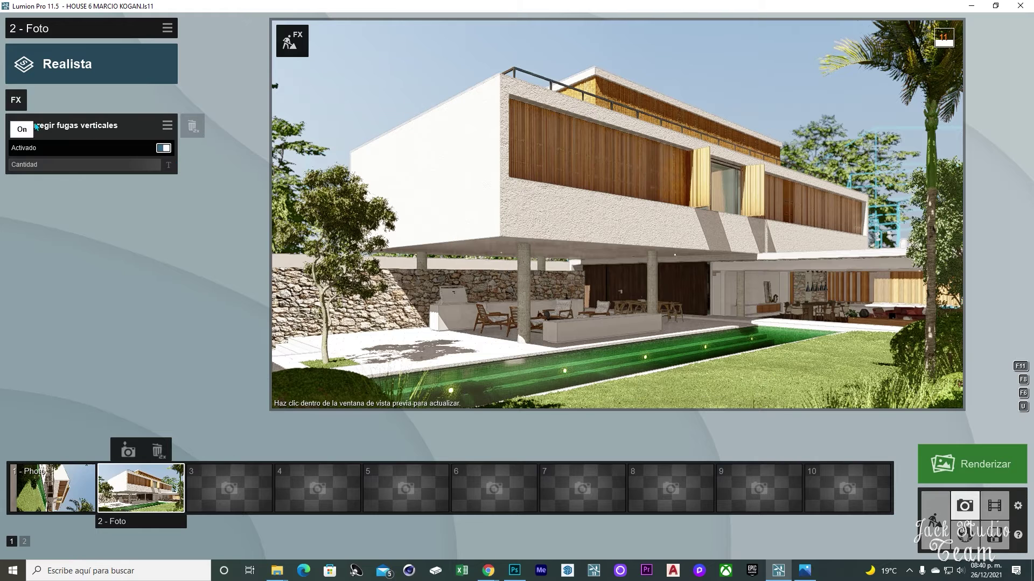
click(15, 125)
click(87, 183)
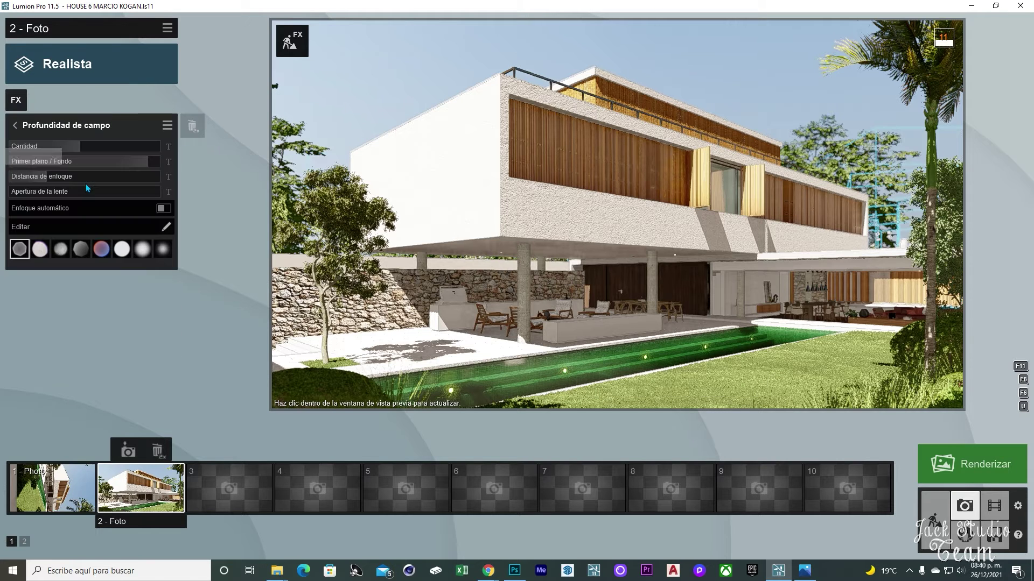
mouse_move(76, 153)
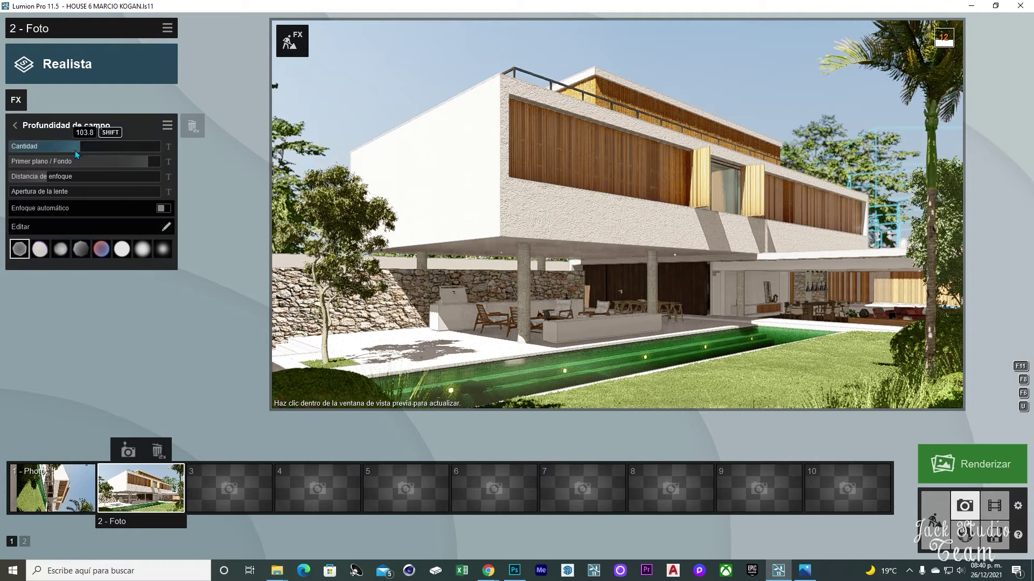
drag(76, 153, 68, 153)
mouse_move(560, 260)
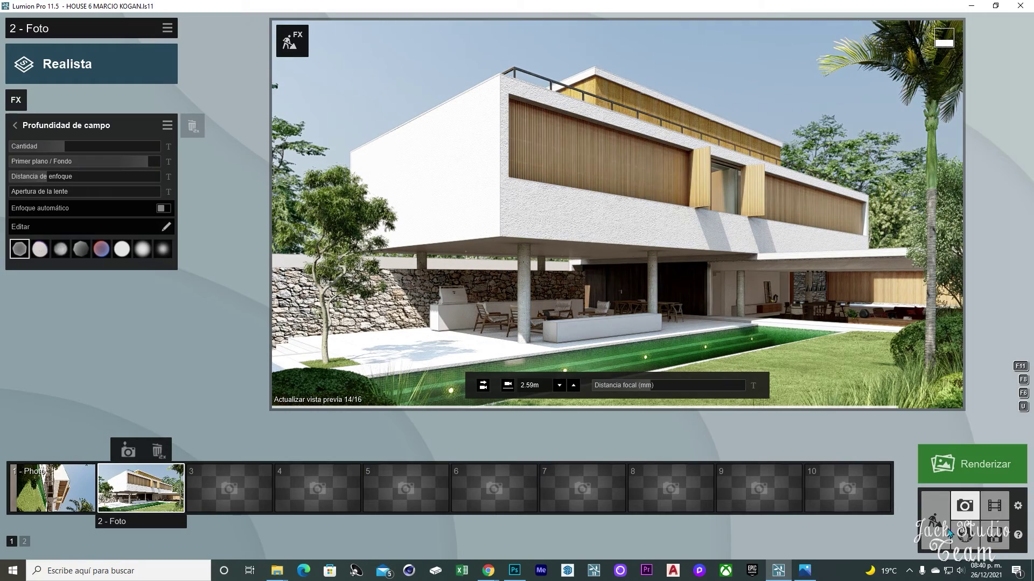
In build mode, lower the two european beech trees behind the house out of the shot, and return to photo 2
click(935, 509)
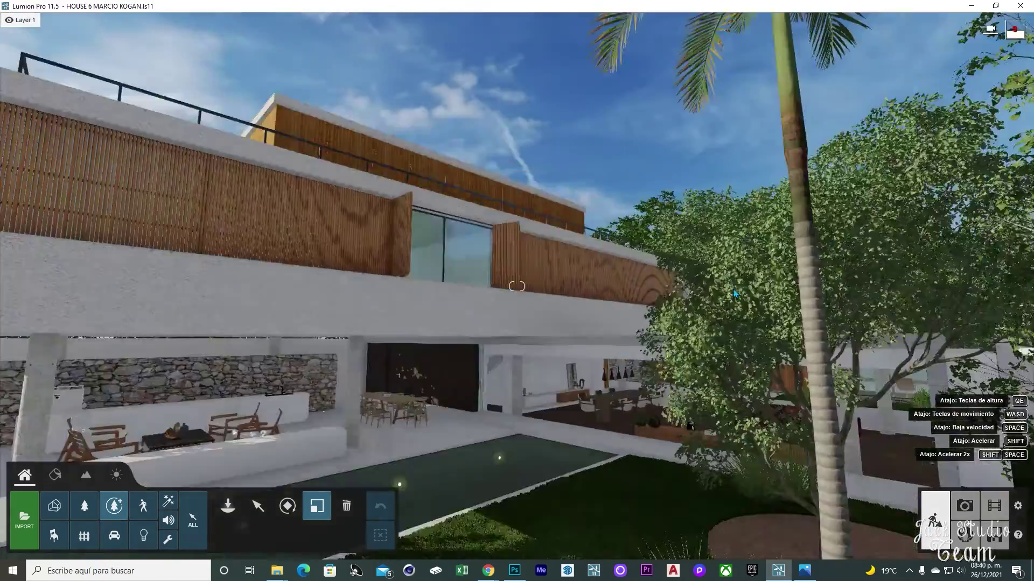
click(636, 353)
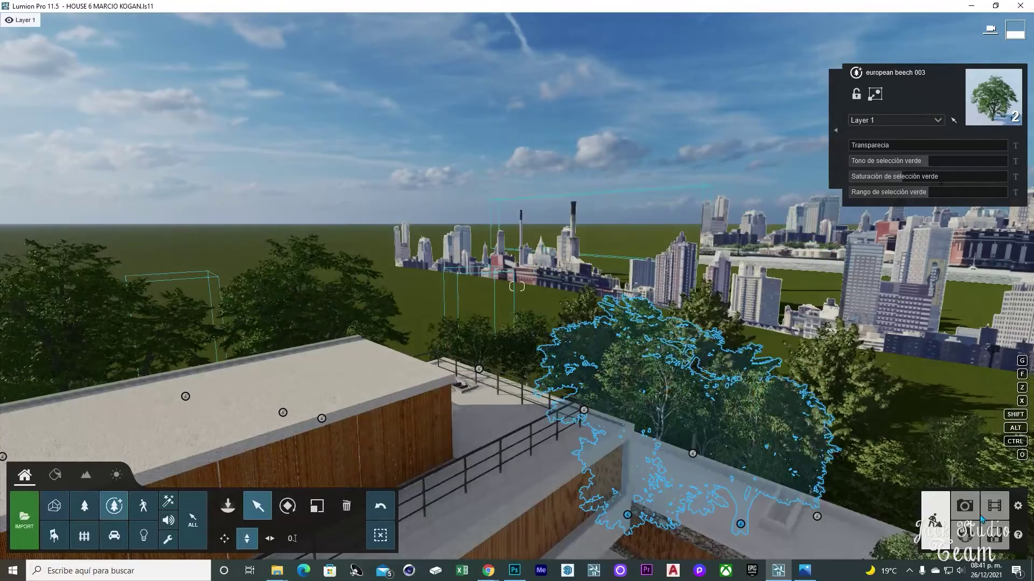
click(965, 506)
click(146, 501)
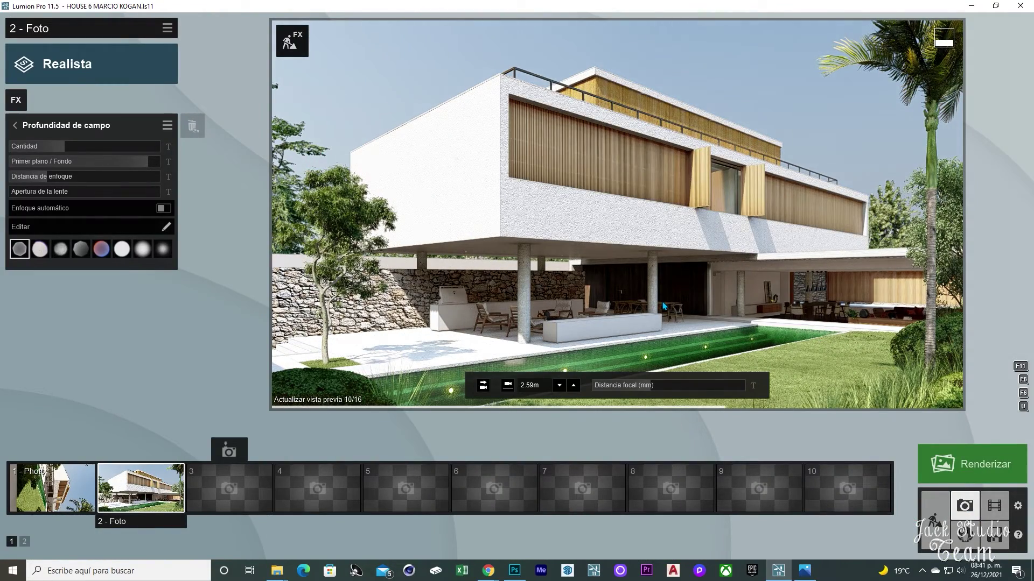
In photo 2's Corrección de color effect, set Temperatura to 0.4 and Brillo to 0.6
click(31, 130)
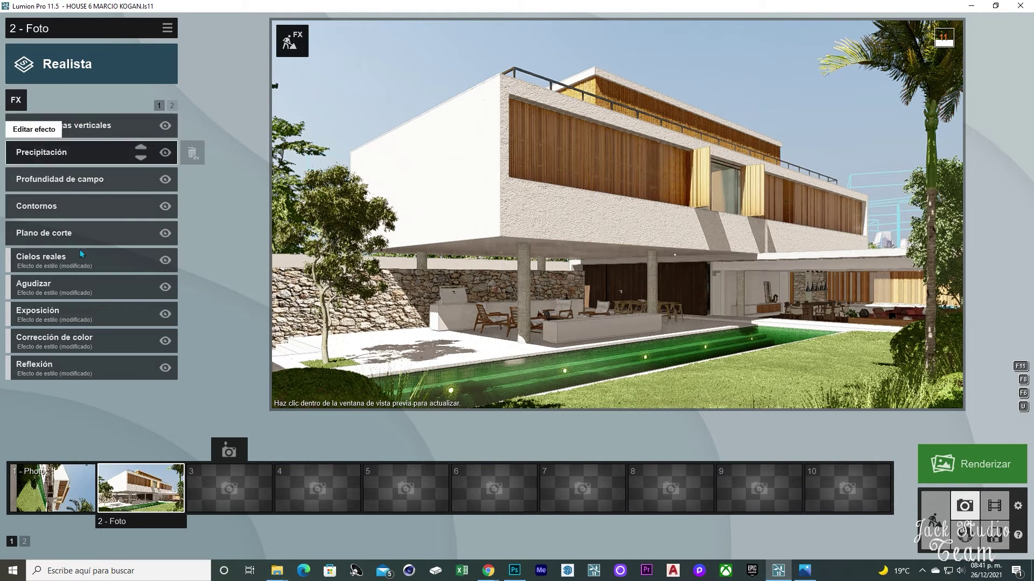
click(79, 345)
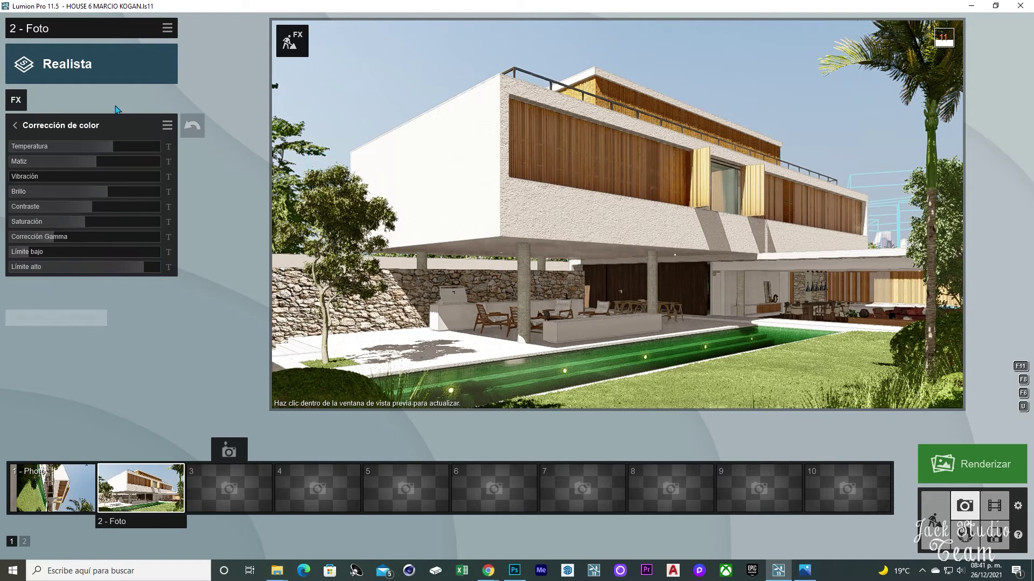
mouse_move(110, 151)
mouse_down()
mouse_move(124, 151)
mouse_move(75, 153)
mouse_move(117, 156)
mouse_up()
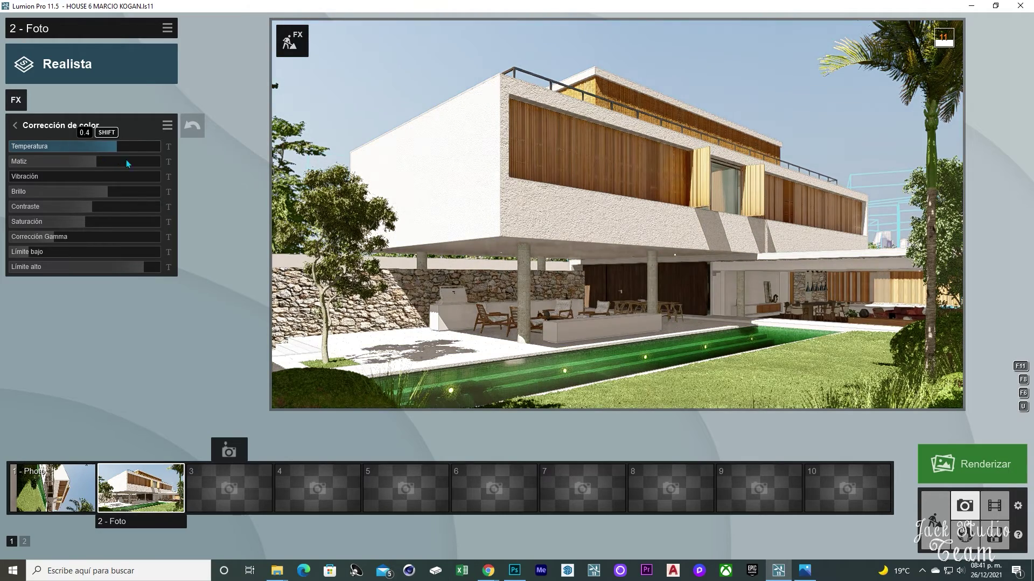
click(540, 294)
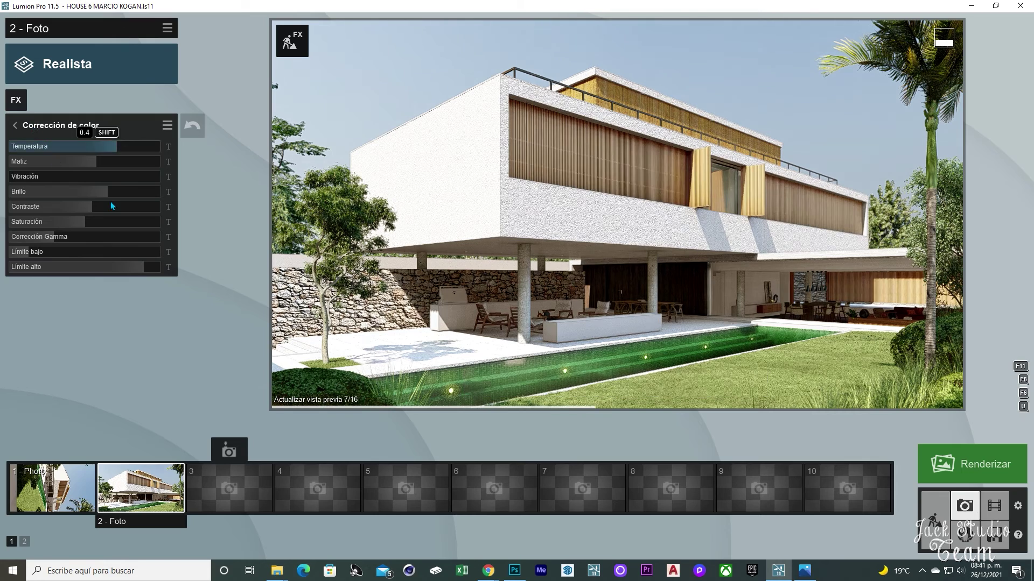
mouse_move(88, 195)
mouse_down()
mouse_move(55, 193)
mouse_move(111, 195)
mouse_move(74, 196)
mouse_up()
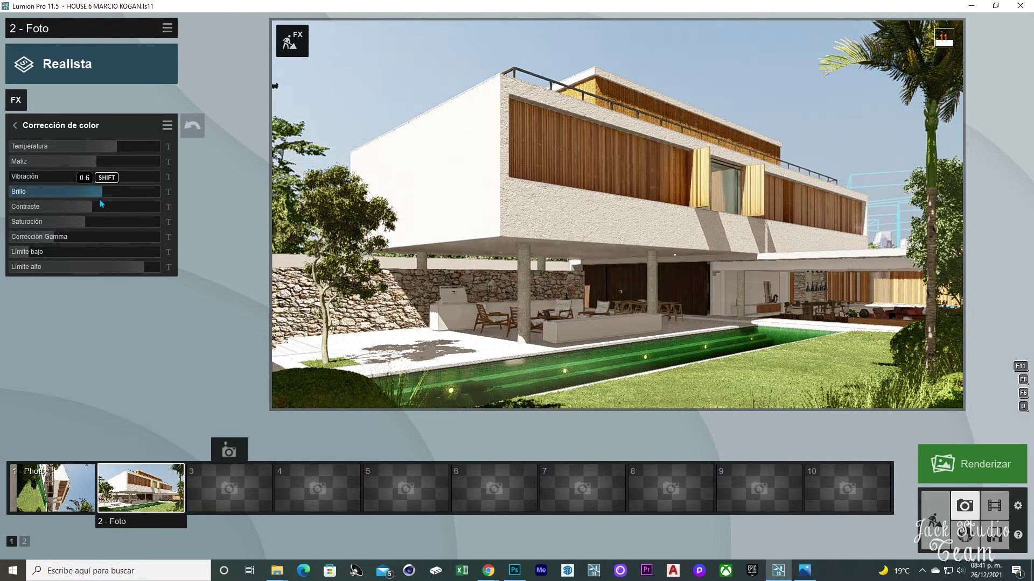
Try the sunny blue Cloudy sky in Cielos reales, rotated to about -160.9°, and replace it with the third Cloudy sky
click(27, 132)
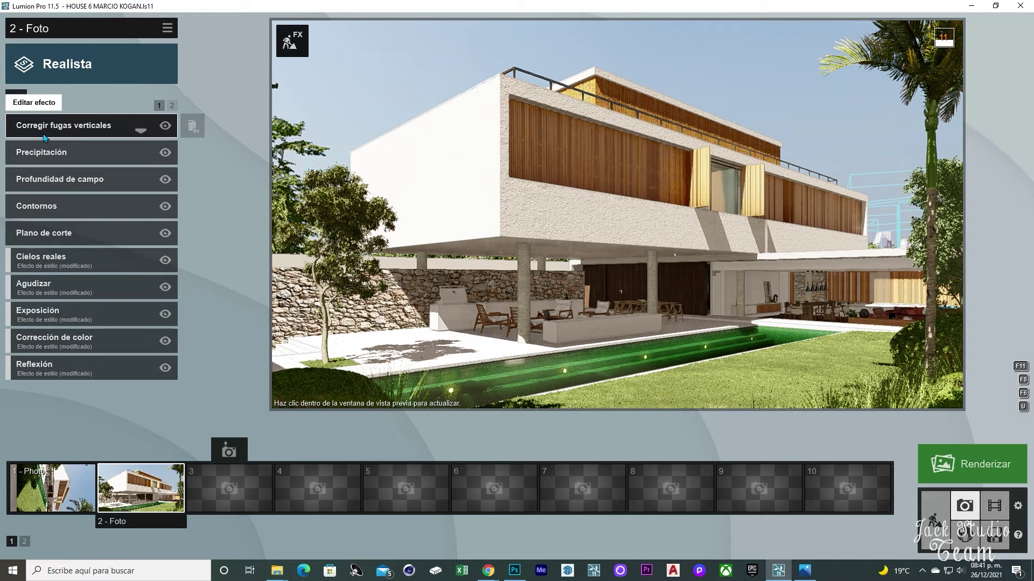
click(80, 264)
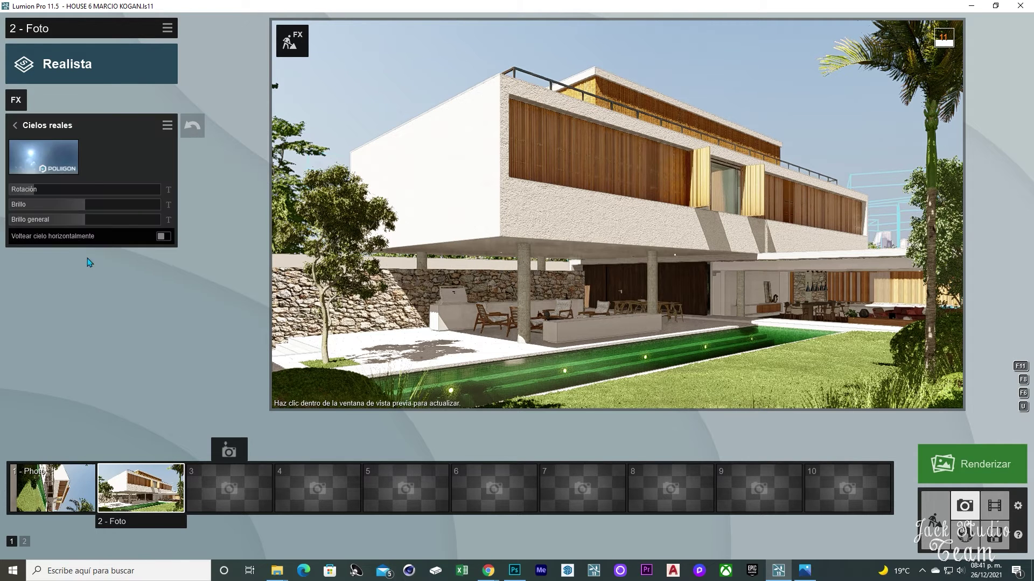
click(59, 162)
click(277, 113)
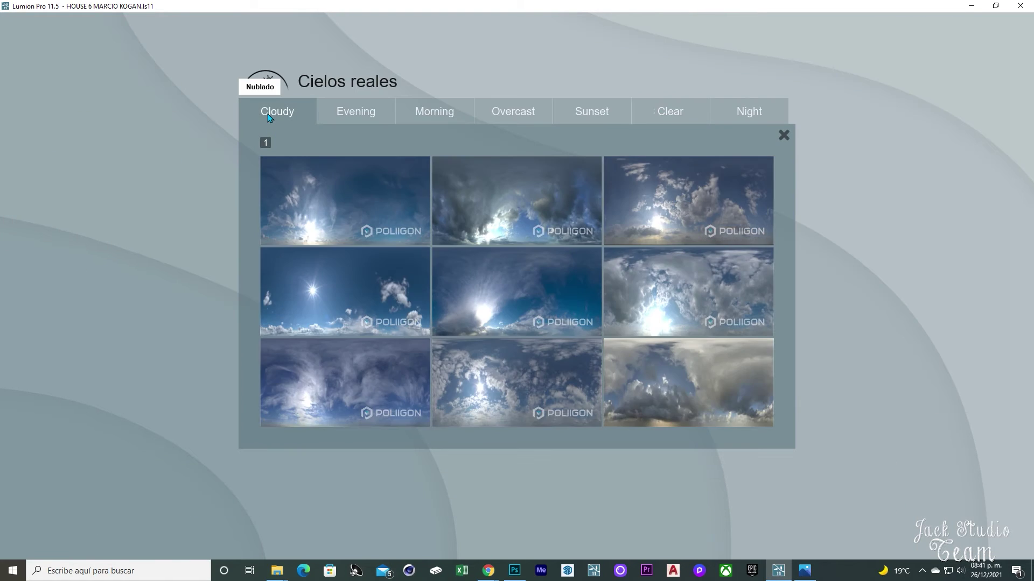
click(345, 312)
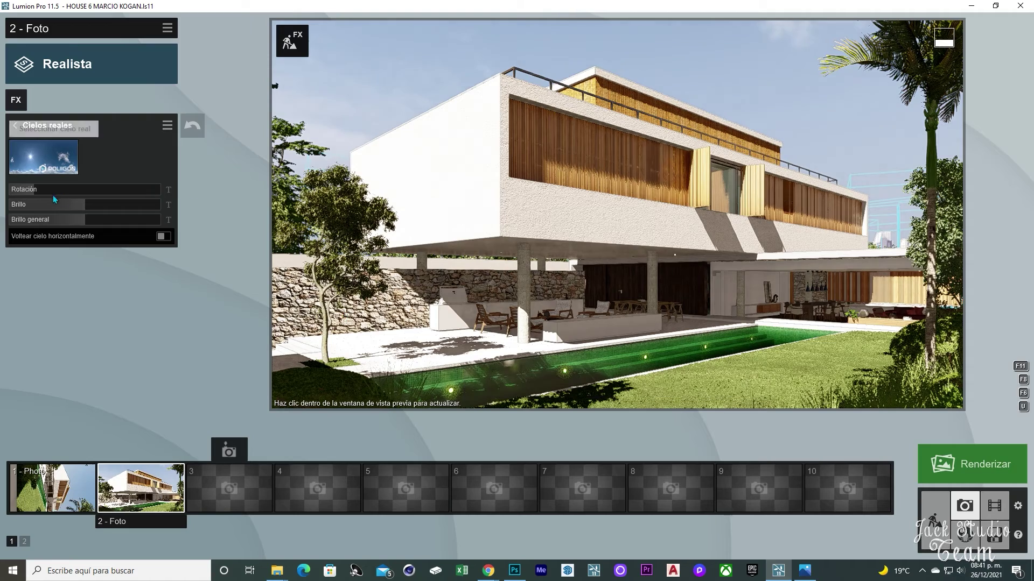
drag(40, 190, 184, 208)
drag(118, 210, 32, 202)
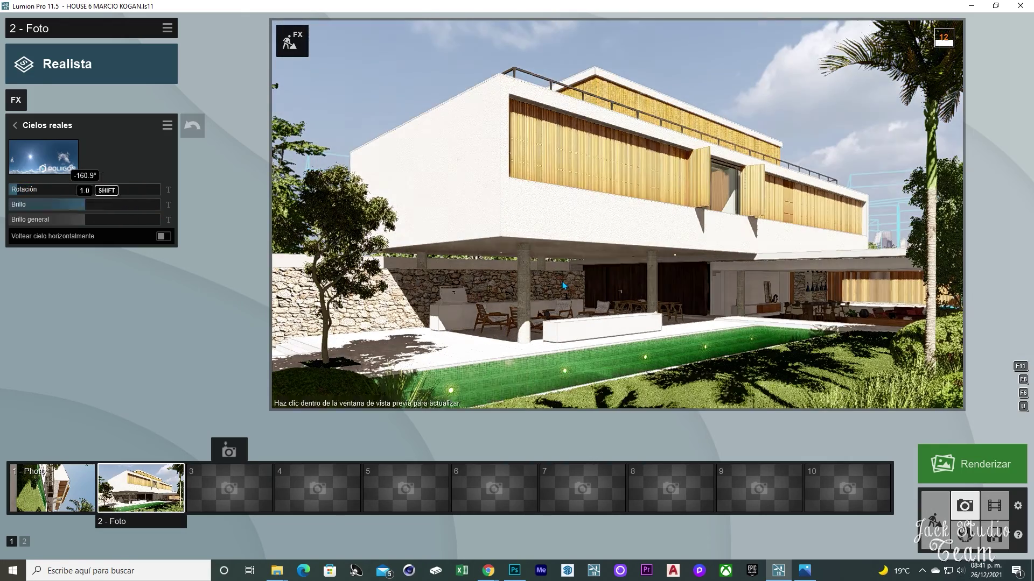
click(53, 156)
click(713, 204)
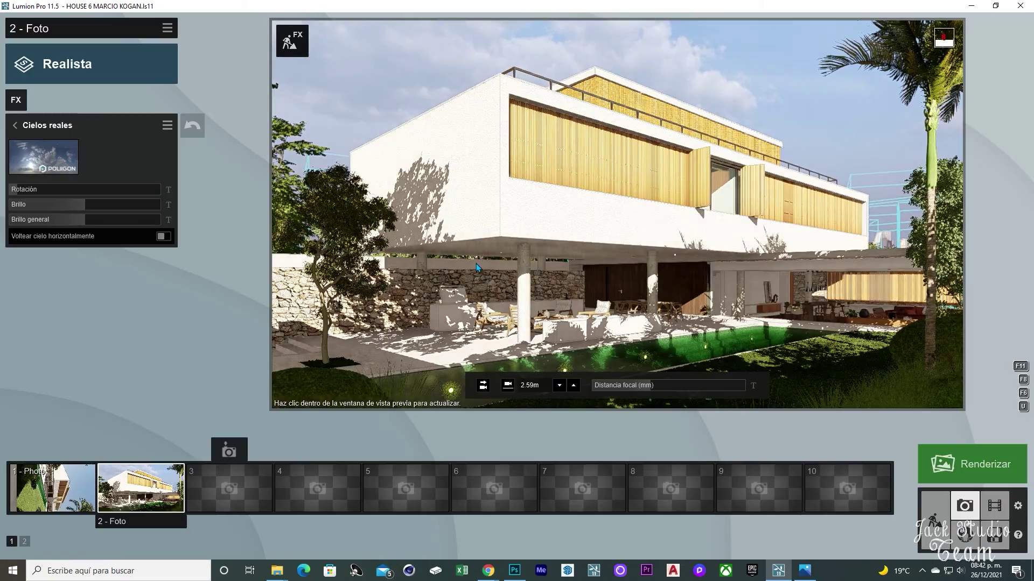
Preview the reflection planes of photo 2's Reflexión effect on the pool
click(74, 126)
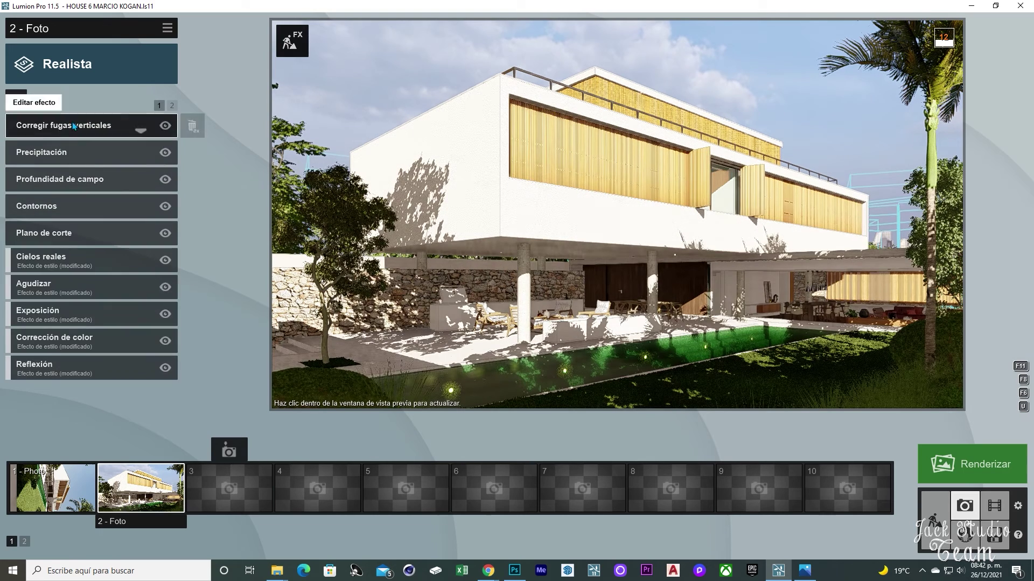
click(172, 105)
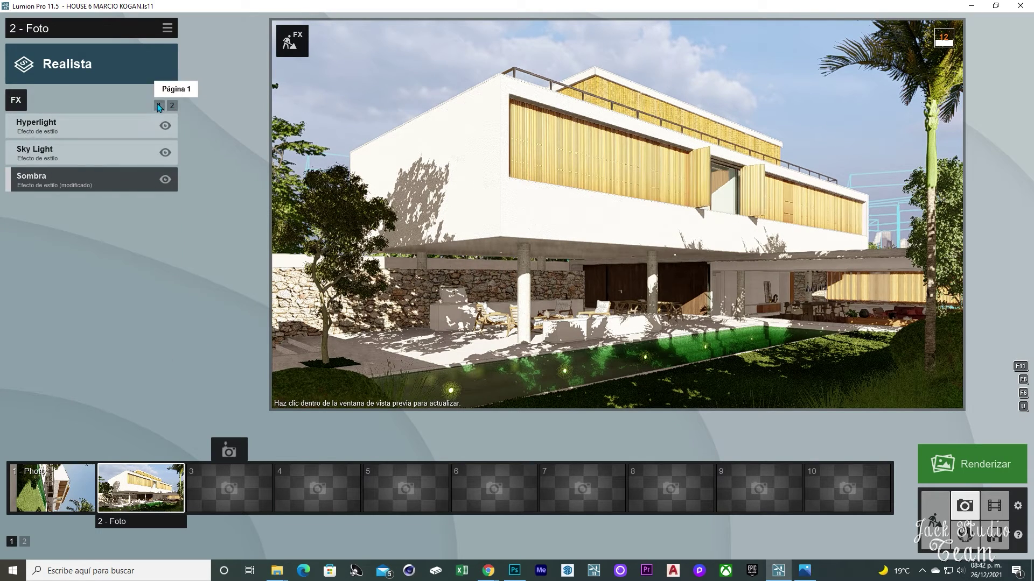
click(159, 106)
click(81, 377)
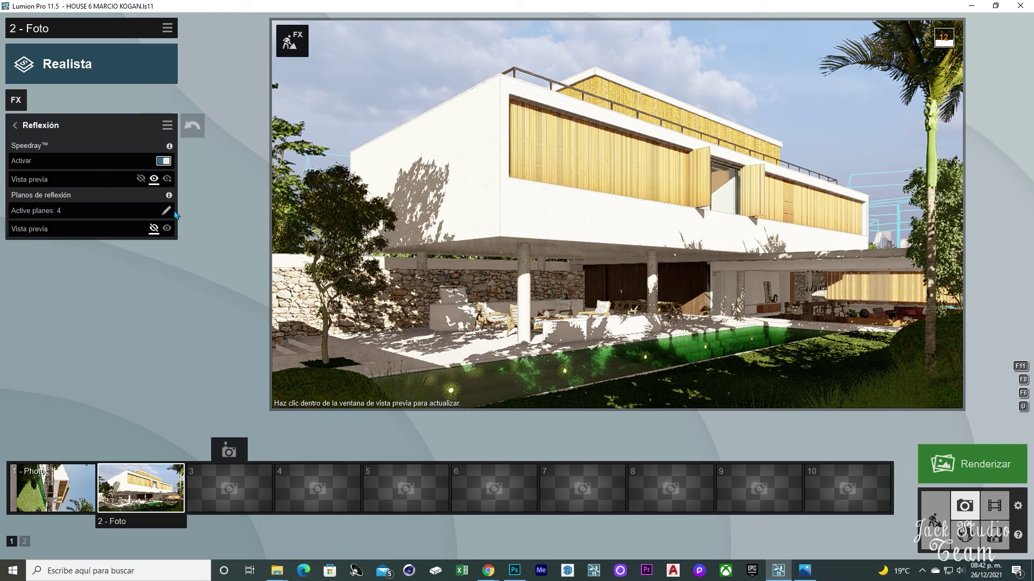
click(167, 230)
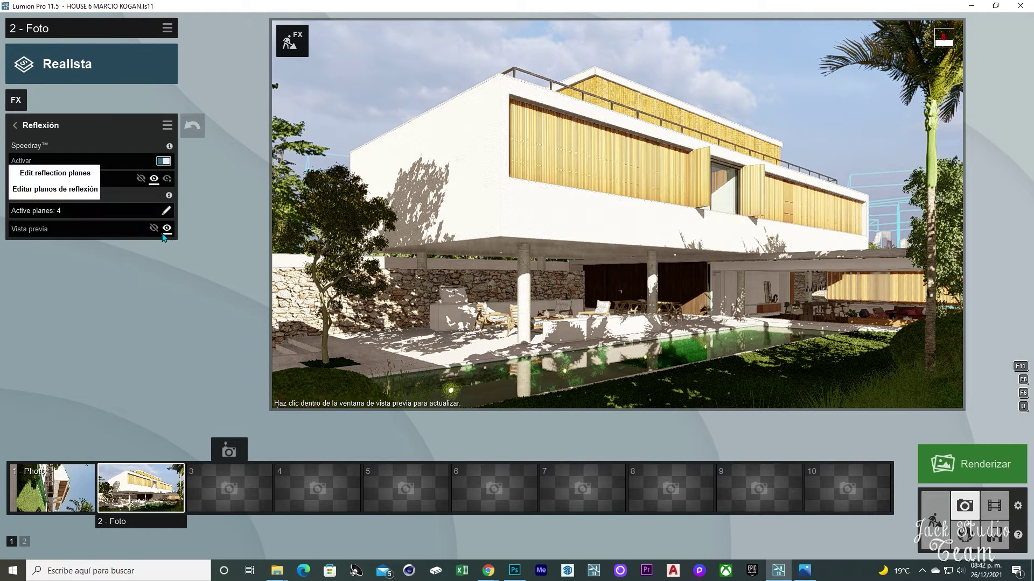
click(15, 125)
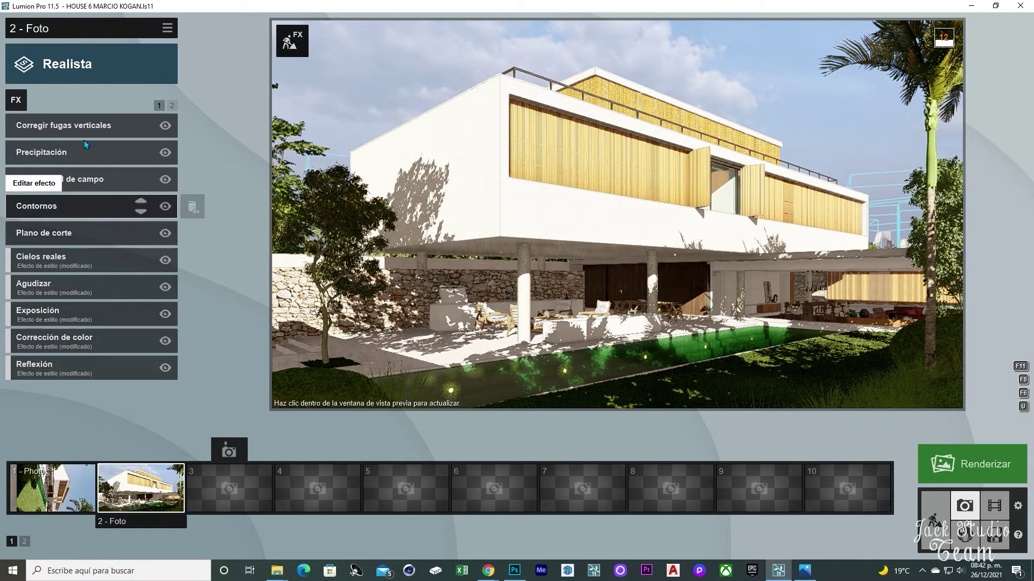
Rotate photo 2's real sky until the sun lights the long facade and casts a palm shadow on it
click(81, 258)
click(56, 192)
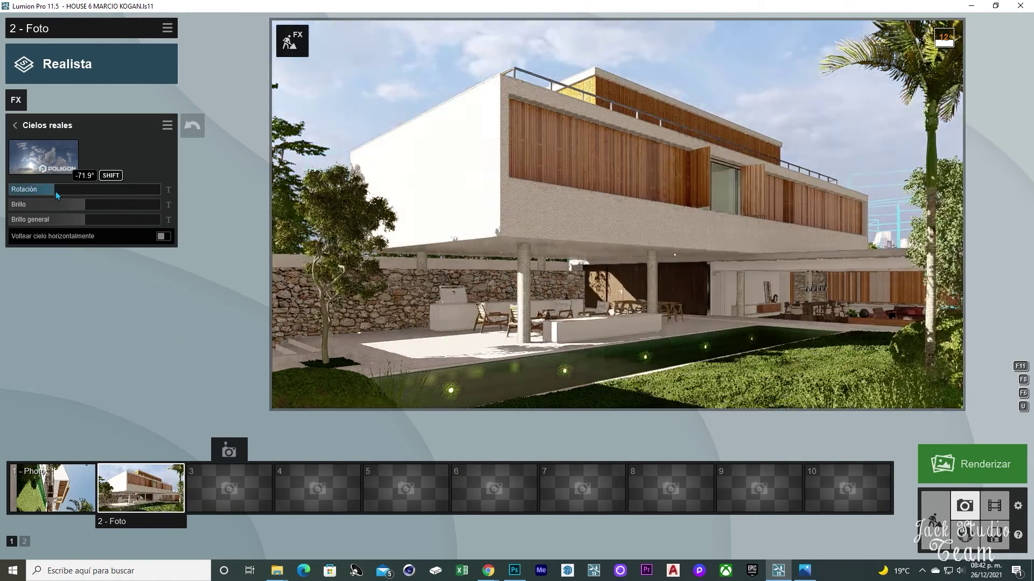
drag(56, 195, 148, 197)
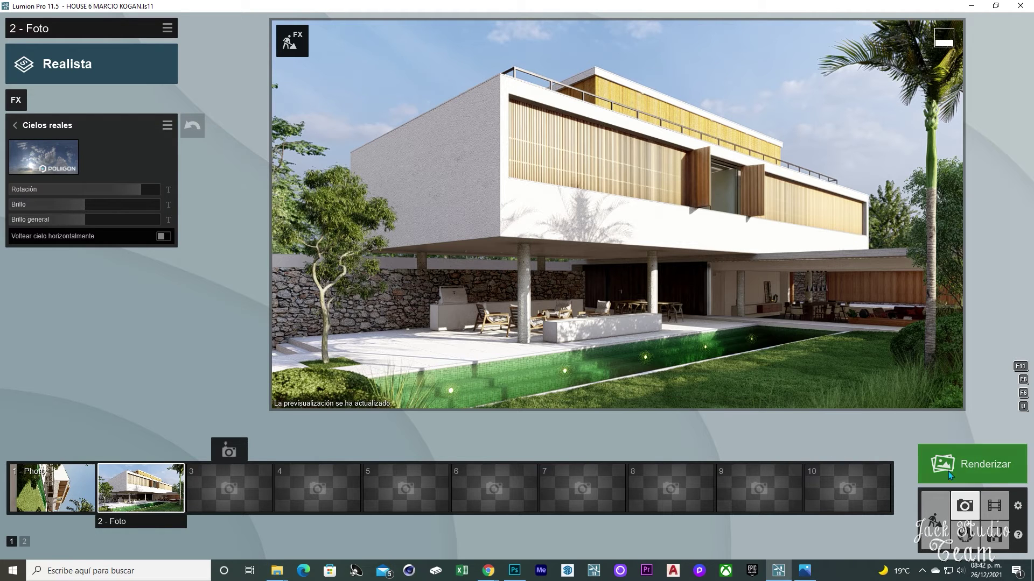
Render the current photo at Impresión size, 3840x2160, and save it as RENDER MARCIOKOGAN JACK 2.jpg
click(970, 467)
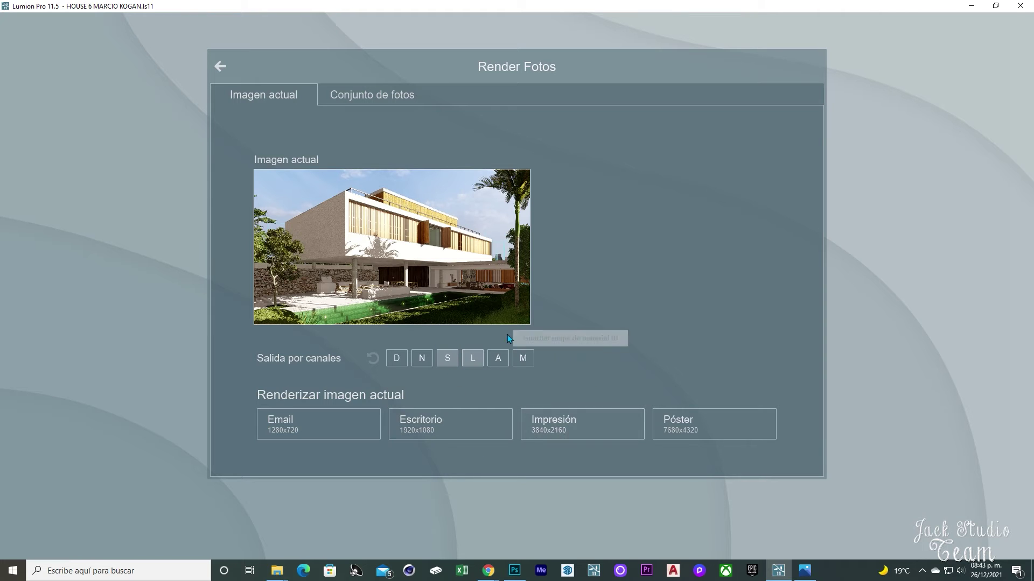
click(563, 431)
click(835, 421)
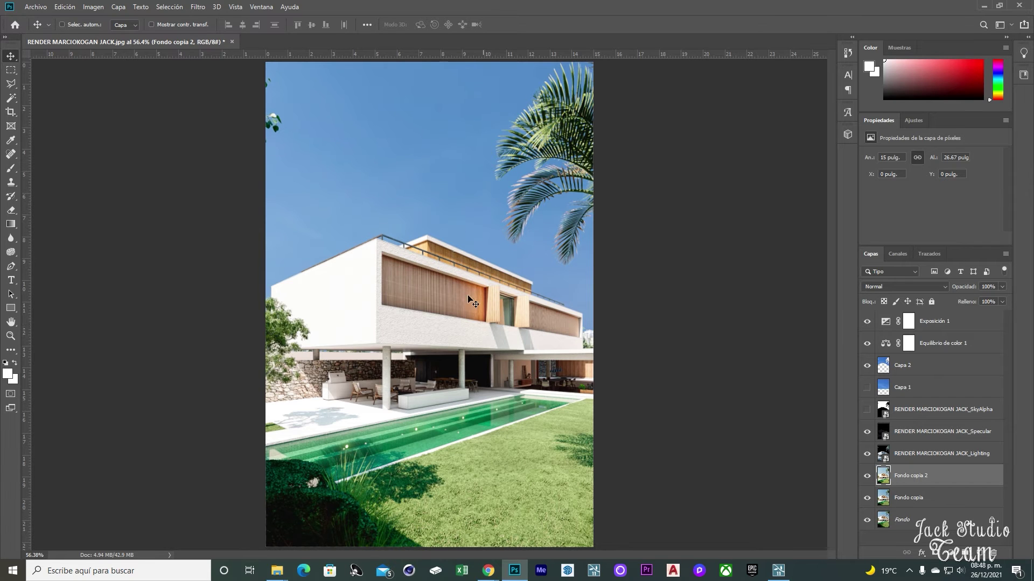
Open RENDER MARCIOKOGAN JACK 2.jpg as a new document in Photoshop, leaving its colour profile unmodified
drag(802, 329, 537, 39)
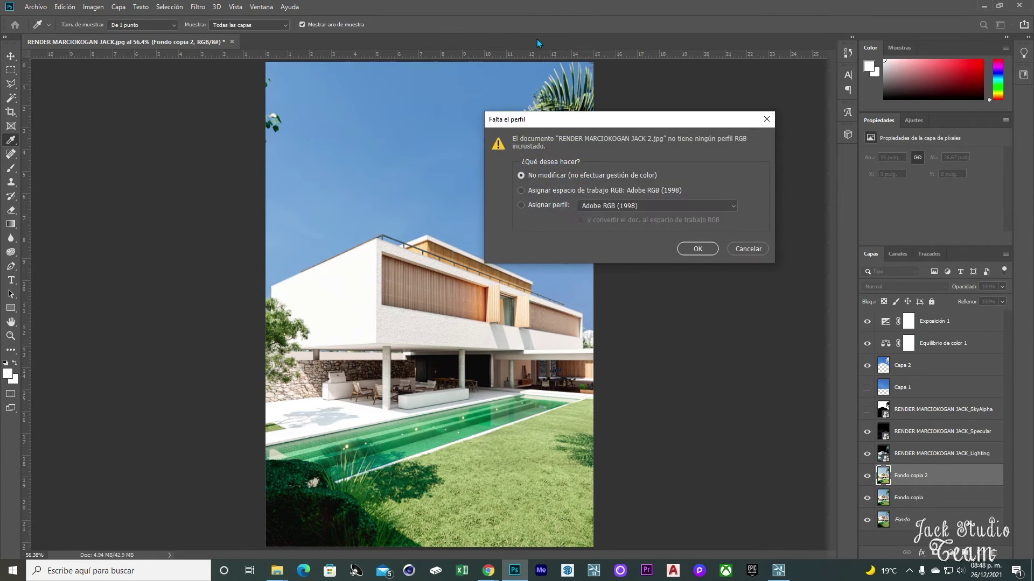
key(Return)
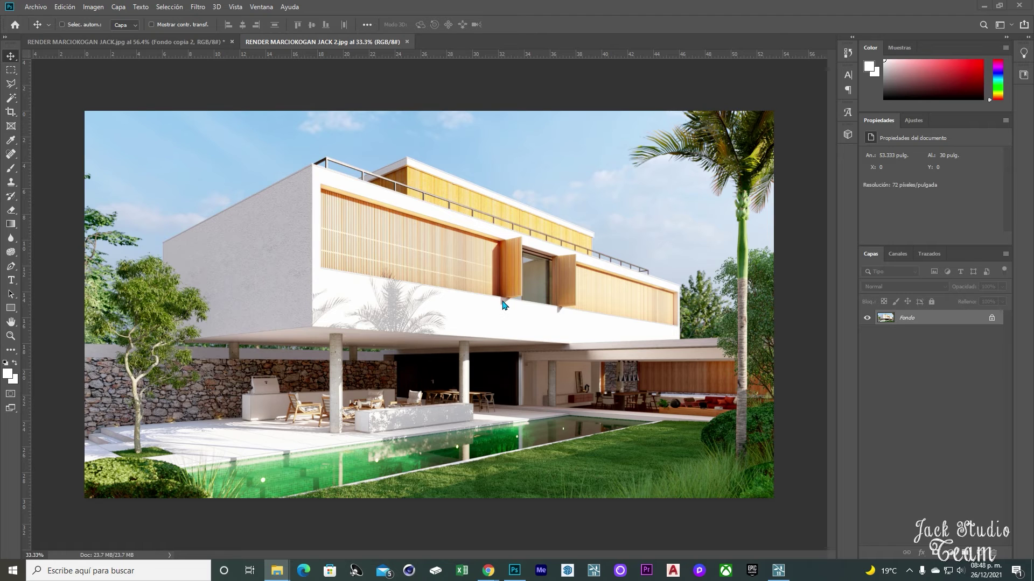
Try the last Camera Raw filter on a duplicate of the background layer and compare it with the original
click(556, 314)
key(ctrl+j)
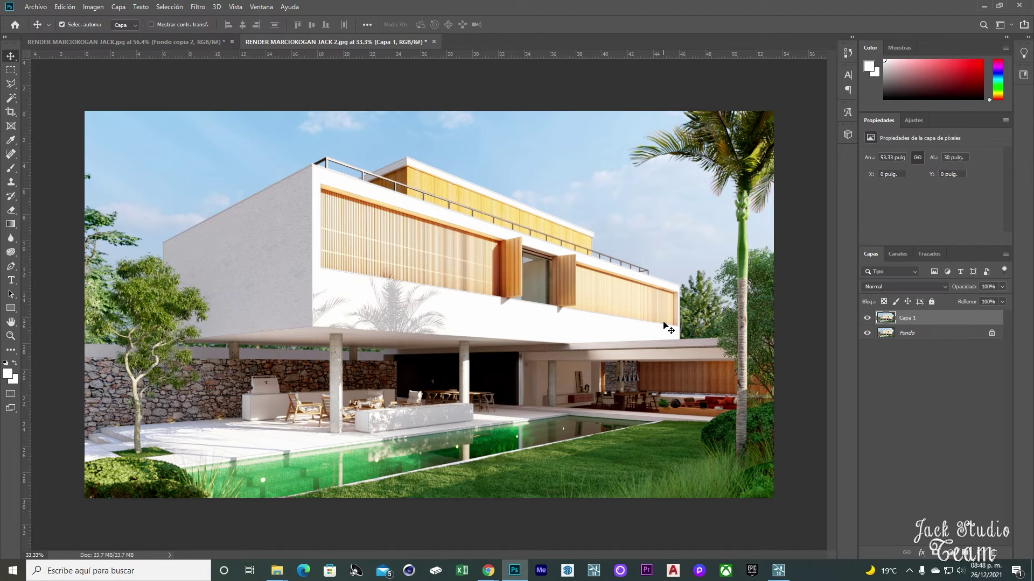
key(ctrl)
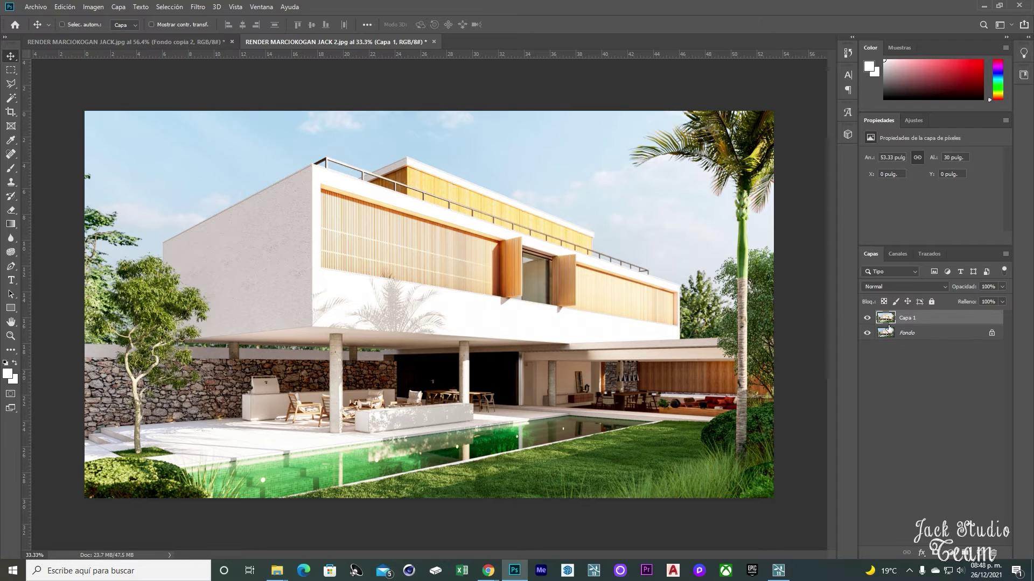
click(865, 319)
click(865, 319)
click(865, 318)
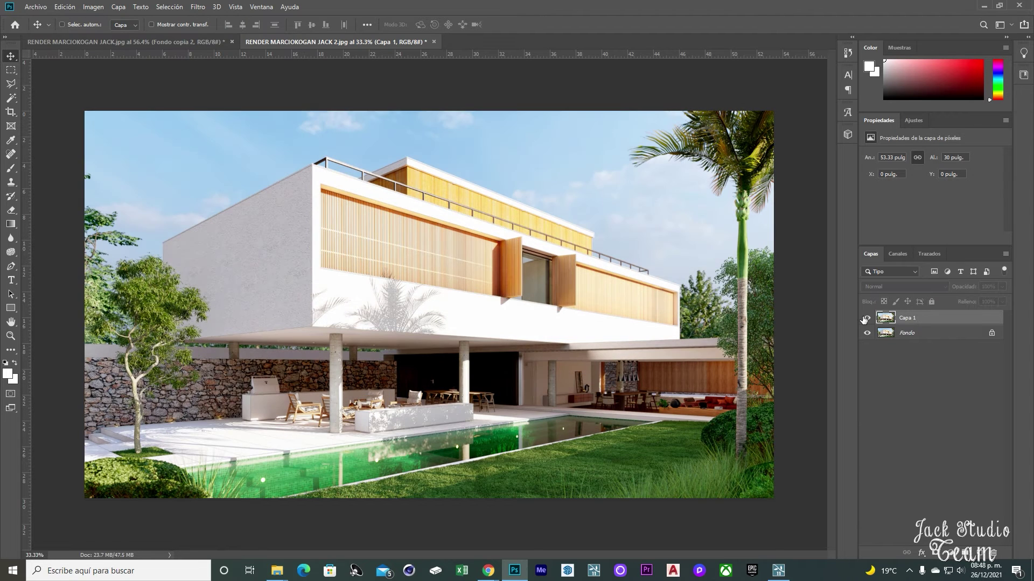
click(865, 319)
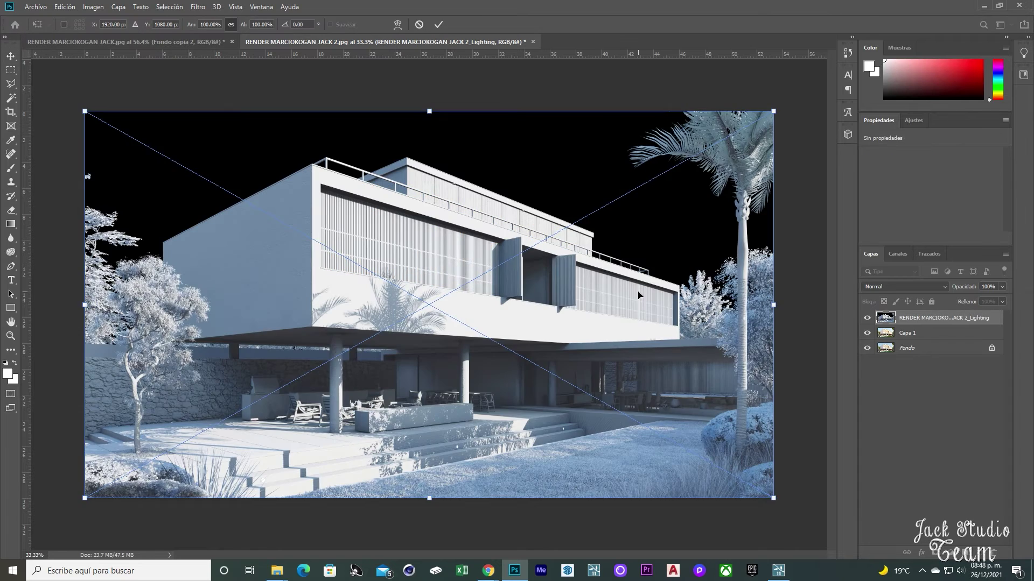
Place the RENDER MARCIOKOGAN JACK 2 Lighting and Specular pass images as layers above Capa 1
key(Return)
key(Return)
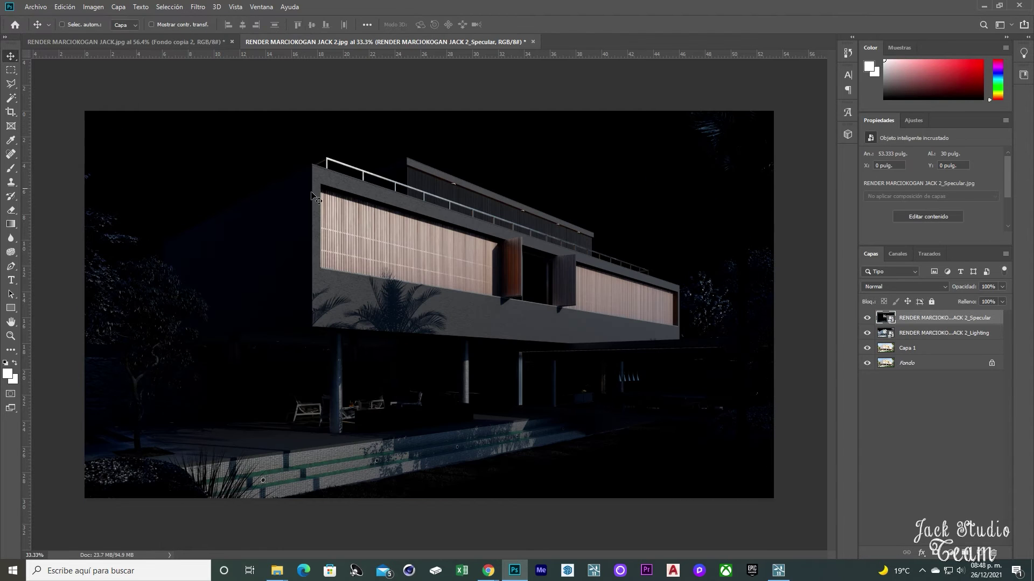
In the RENDER MARCIOKOGAN JACK.jpg document, toggle the adjustment, sky and render-pass layers to review what each contributes
click(207, 41)
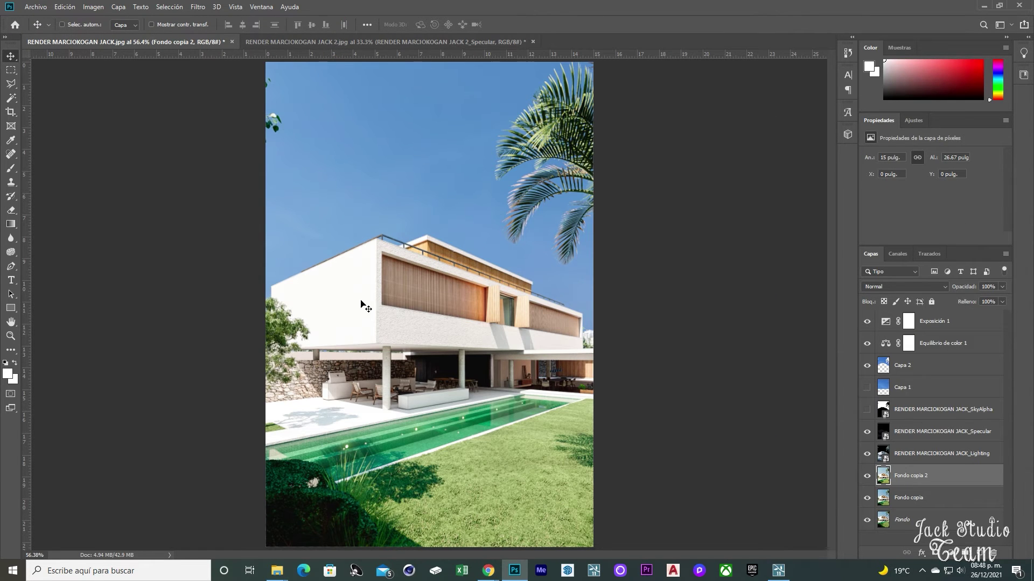
drag(867, 326, 878, 414)
click(864, 455)
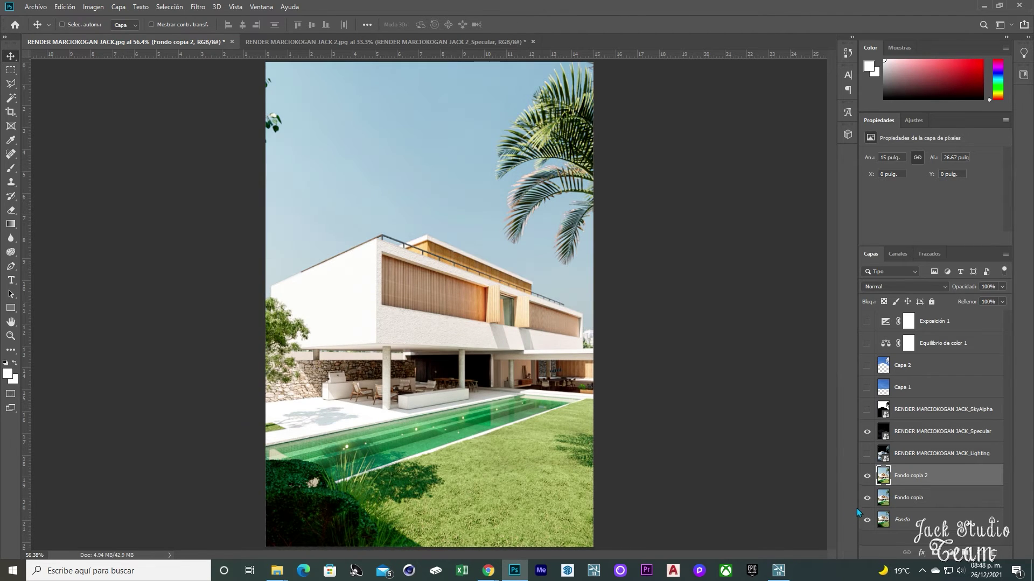
click(865, 432)
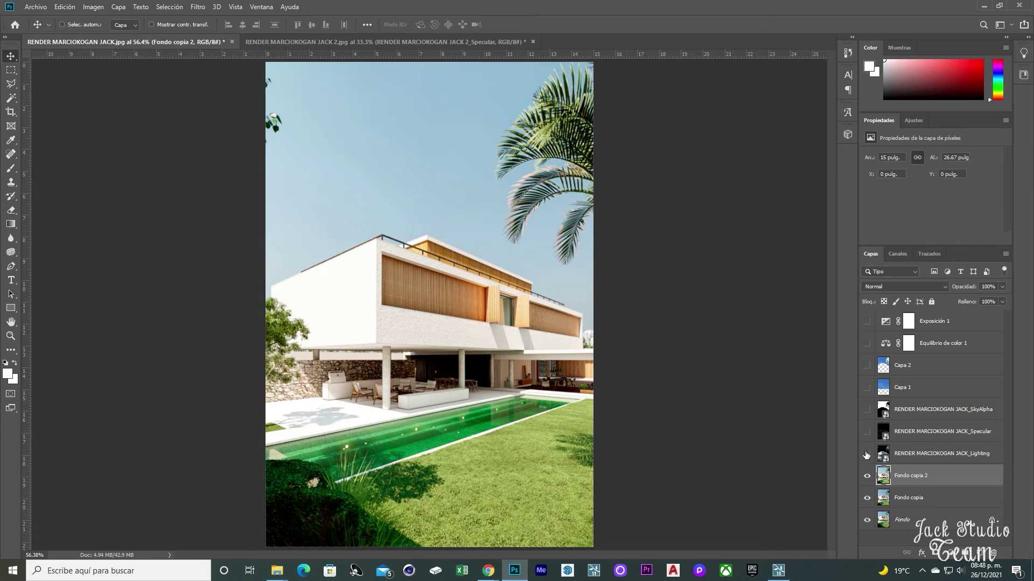
click(867, 432)
click(867, 409)
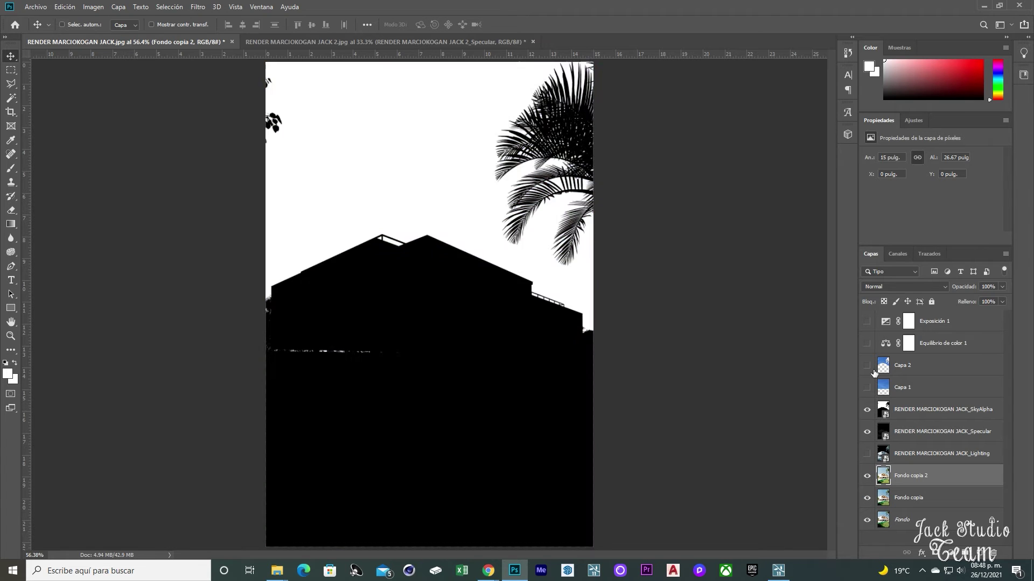
click(866, 365)
click(867, 410)
click(866, 321)
click(867, 343)
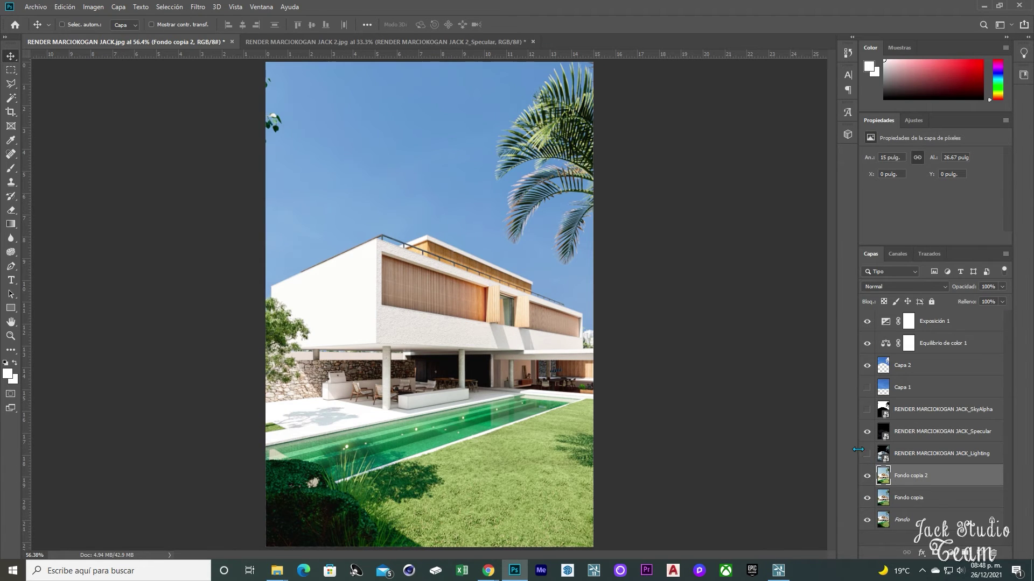
In RENDER MARCIOKOGAN JACK 2.jpg, hide the Specular and Lighting layers and delete Capa 1
key(ctrl+Tab)
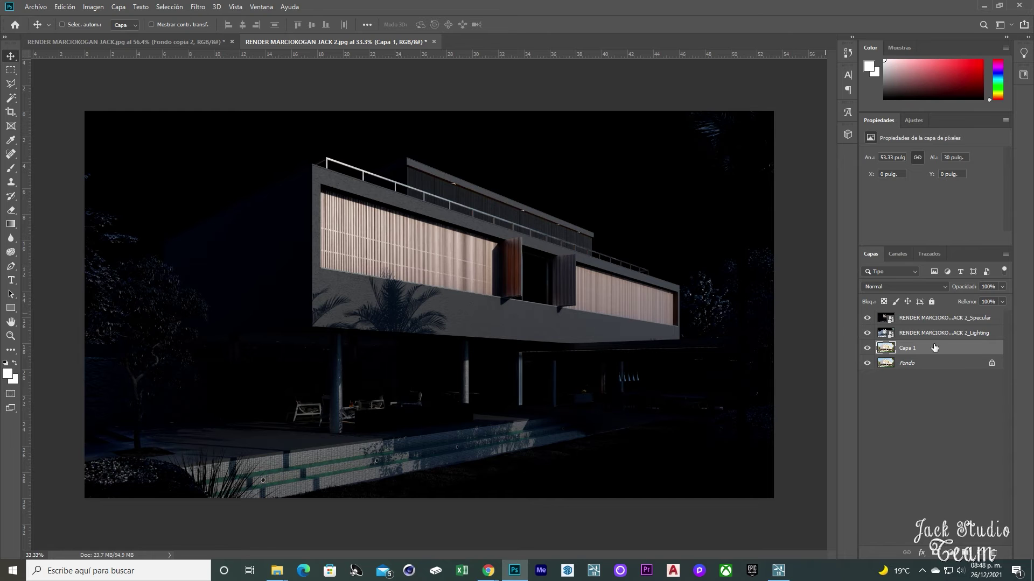
click(867, 333)
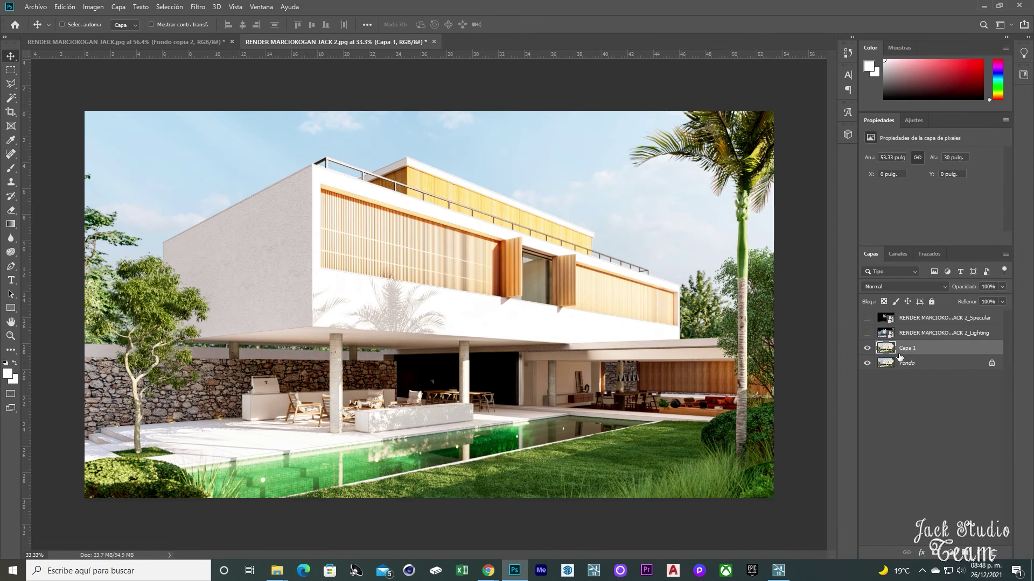
key(Delete)
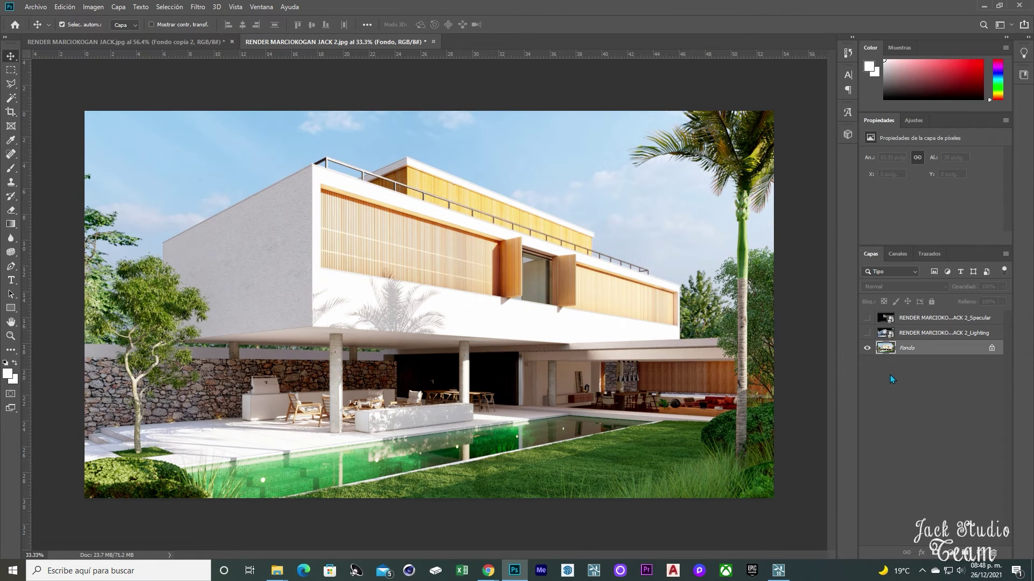
Duplicate the background layer and start a Camera Raw filter on it with contrast +20 and exposure -0.05
key(ctrl+j)
click(198, 6)
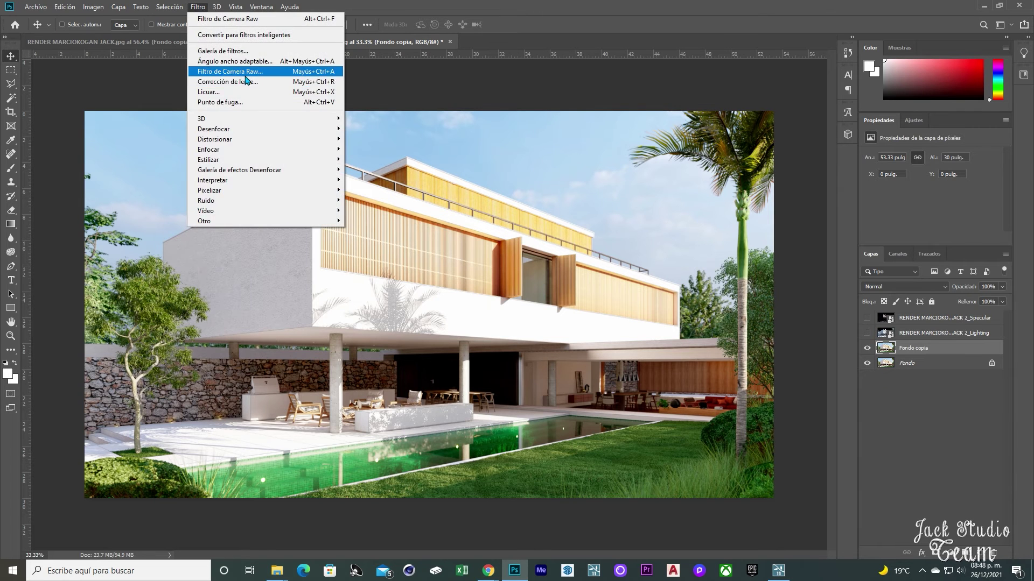
click(245, 75)
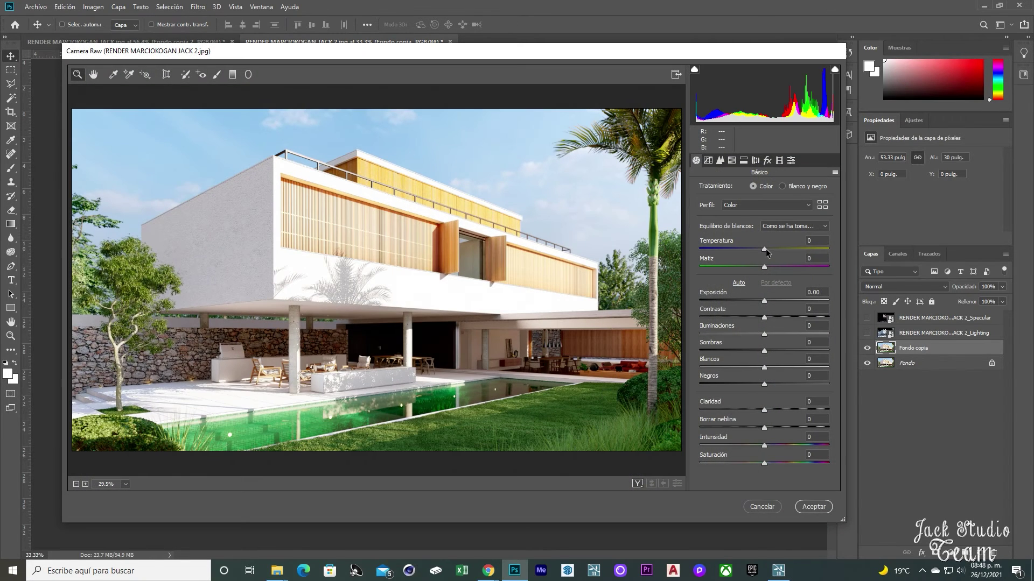
drag(767, 321, 779, 319)
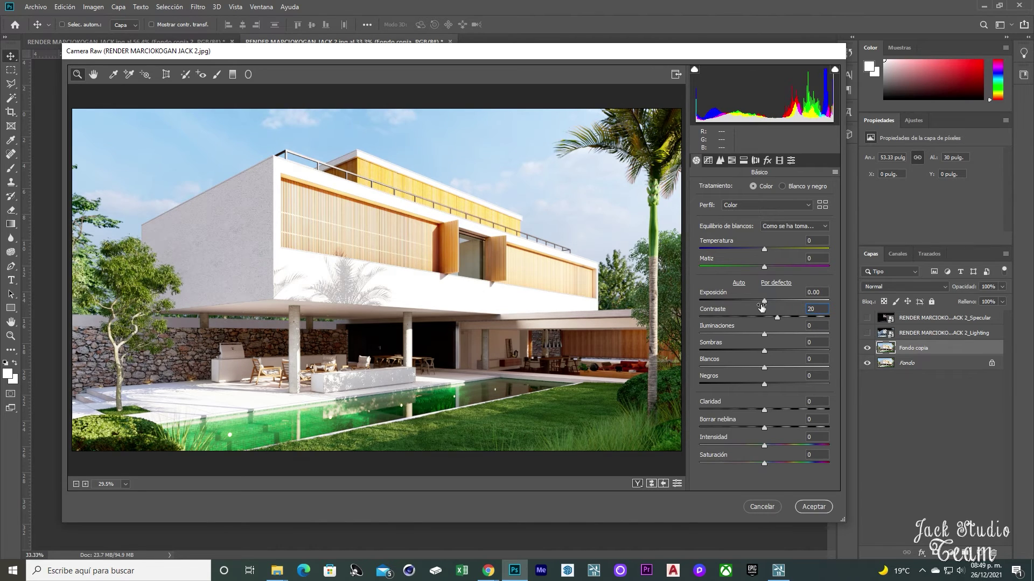
drag(763, 303, 763, 310)
text(-0.05)
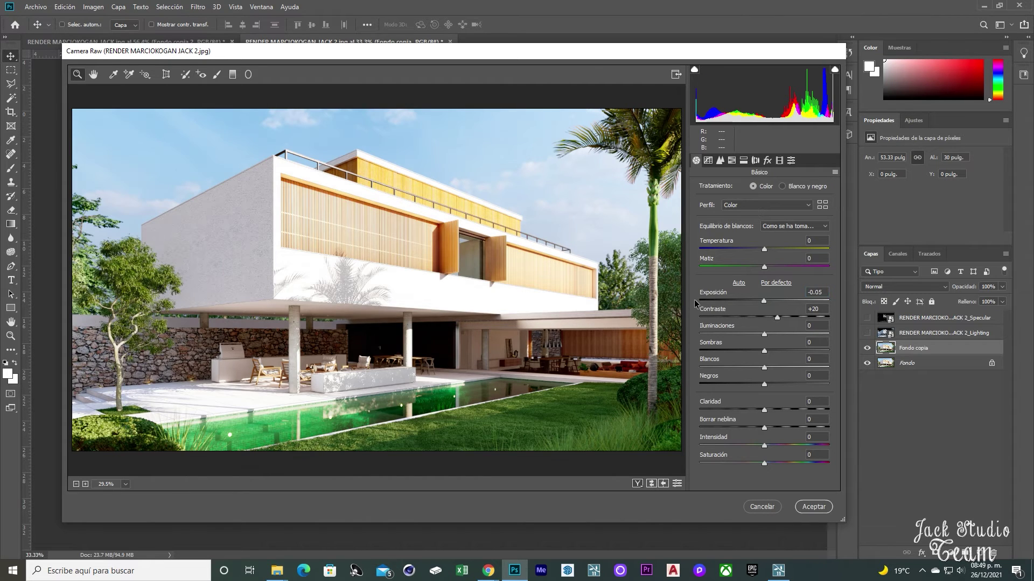
Set Camera Raw blacks to -10, shadows +2, clarity +12, dehaze +8, intensidad -2 and temperature +14, and apply the filter
drag(764, 384, 765, 350)
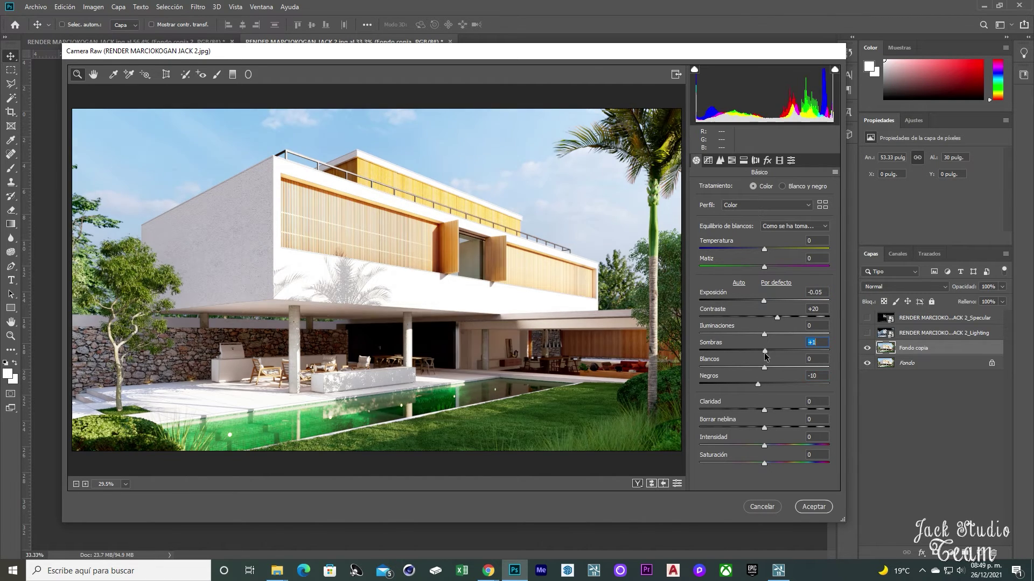
mouse_move(764, 410)
mouse_down()
mouse_move(782, 411)
mouse_move(772, 412)
mouse_up()
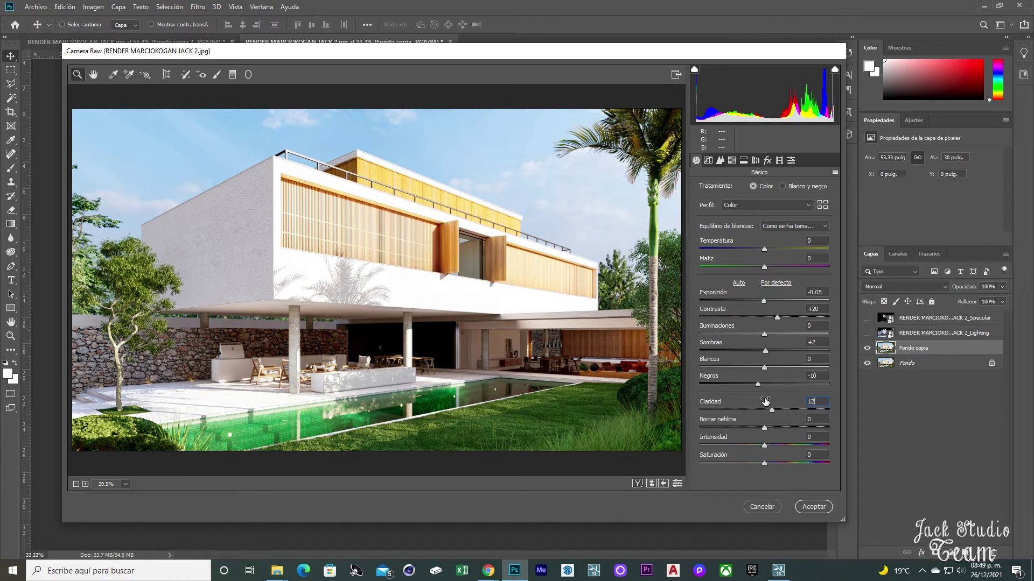
drag(764, 428, 763, 446)
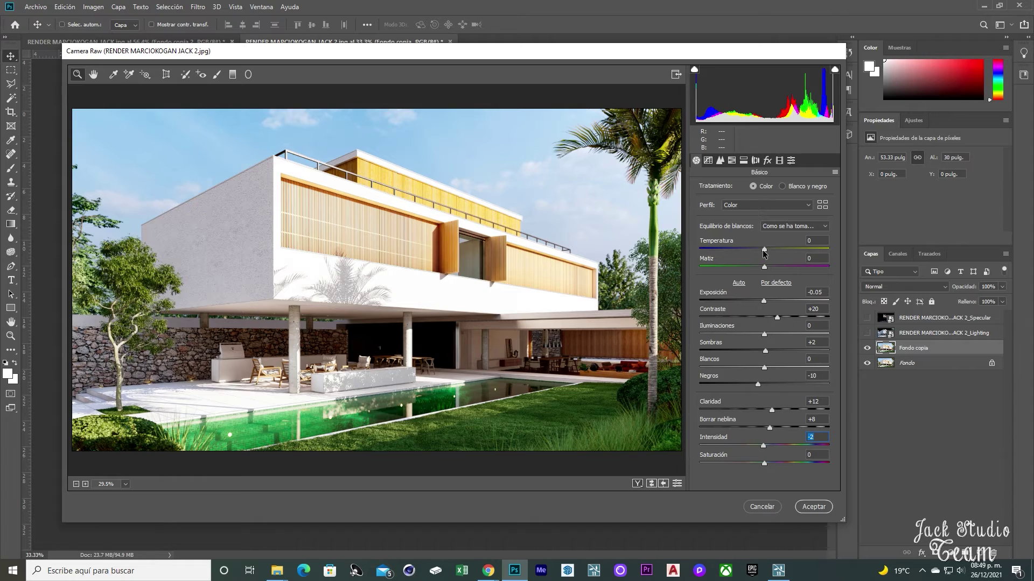
mouse_move(764, 251)
mouse_down()
mouse_move(773, 253)
mouse_move(756, 254)
mouse_move(775, 258)
mouse_up()
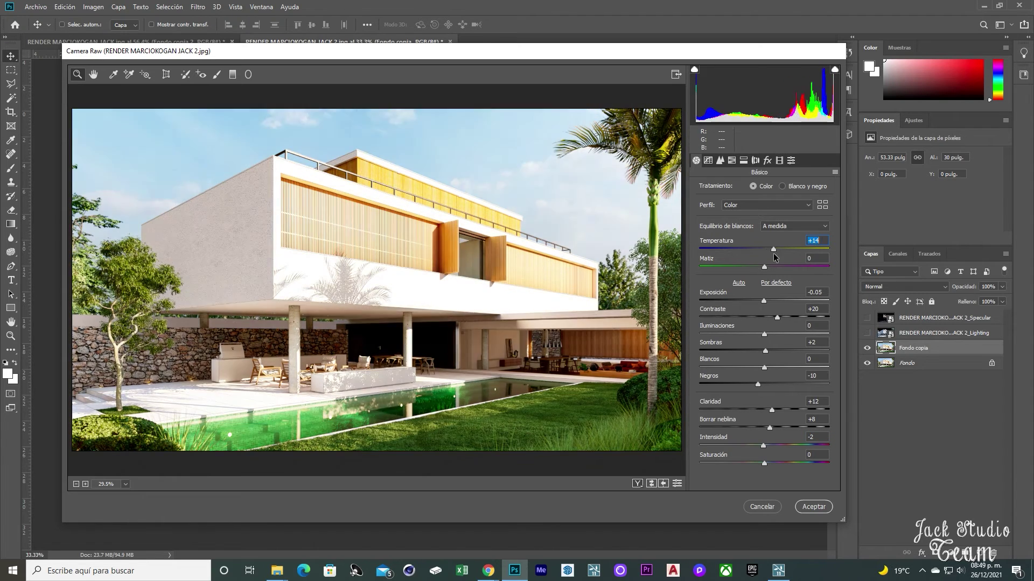
click(813, 507)
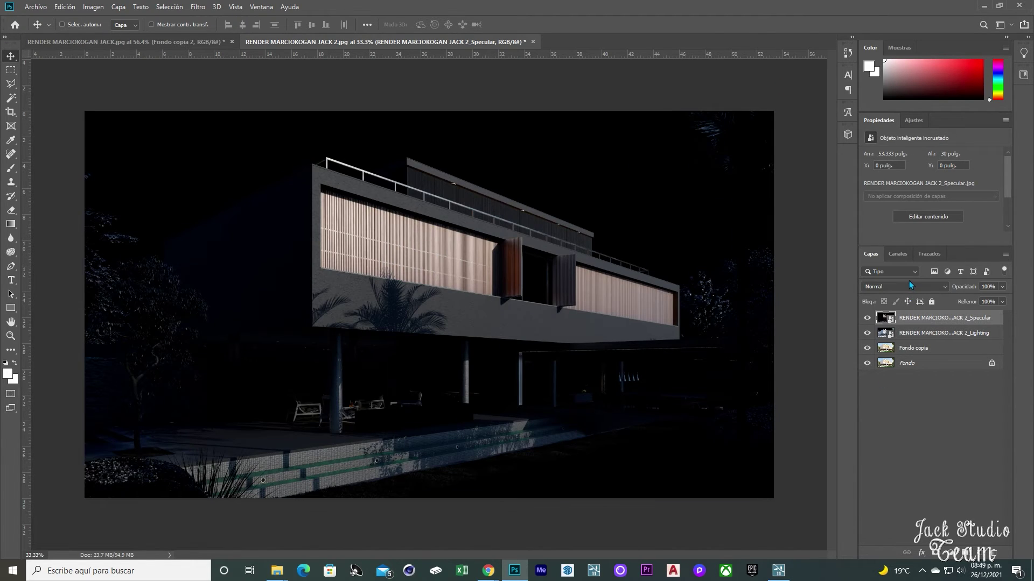
Blend the Specular layer as Sobreexpos. lineal (Añadir) and the Lighting layer as Luz suave at 20% opacity
click(910, 286)
click(875, 392)
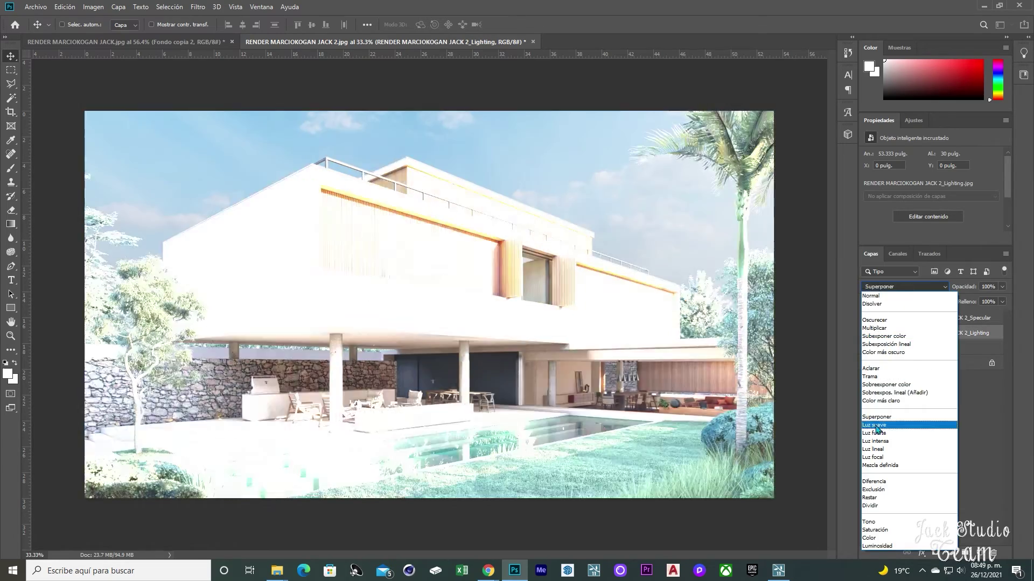
click(875, 427)
text(20)
key(Return)
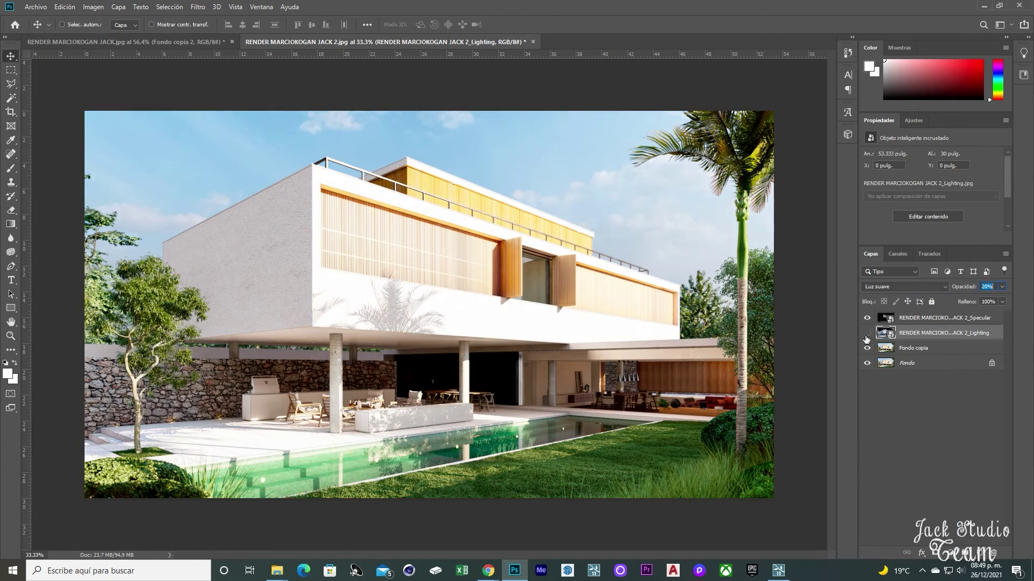
Add an Equilibrio de color adjustment layer with midtones at cyan-red -21 and yellow-blue +12
click(950, 553)
click(910, 485)
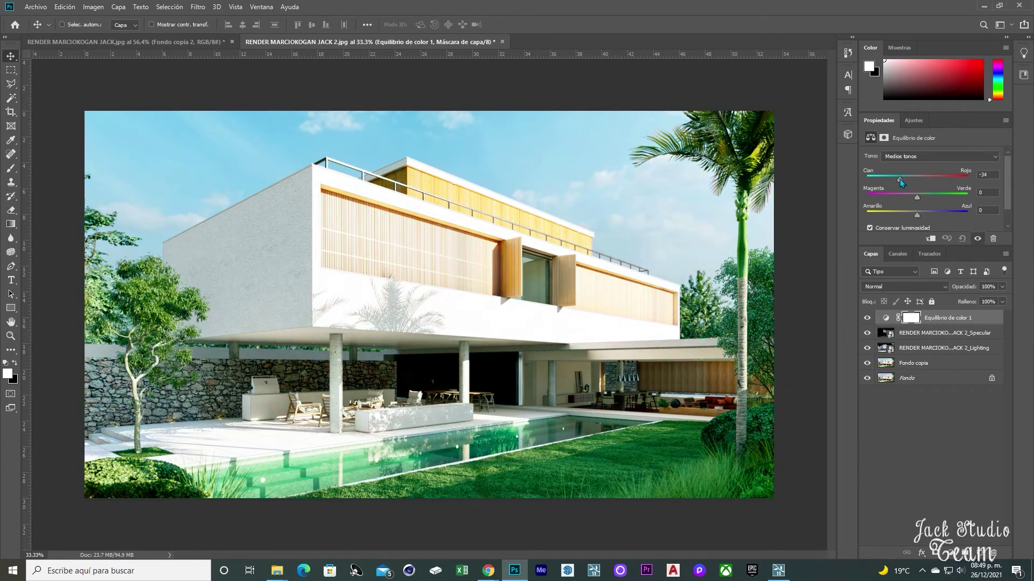
drag(897, 182, 908, 182)
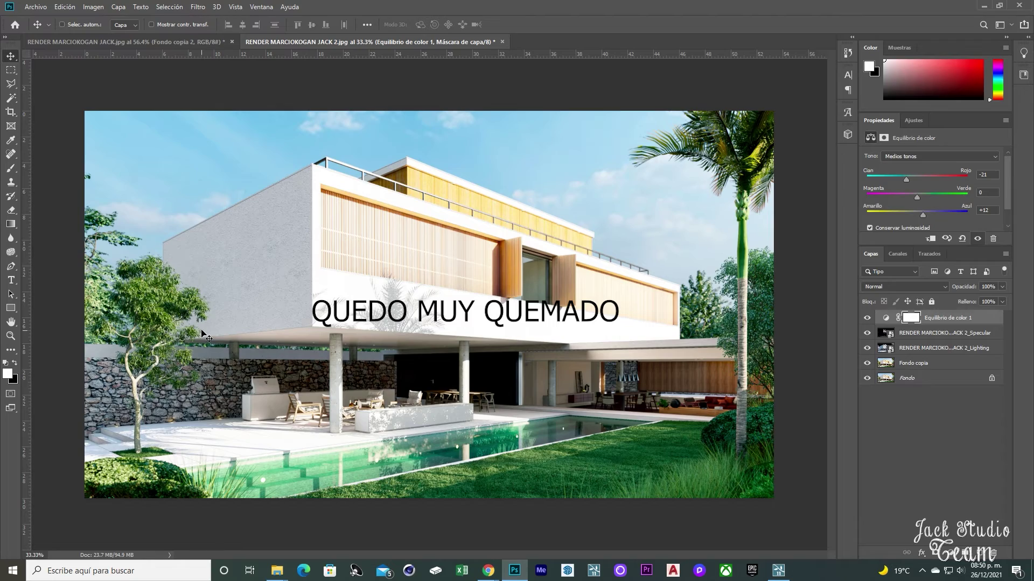
Switch to Lumion and close the completed render of photo 2
click(984, 5)
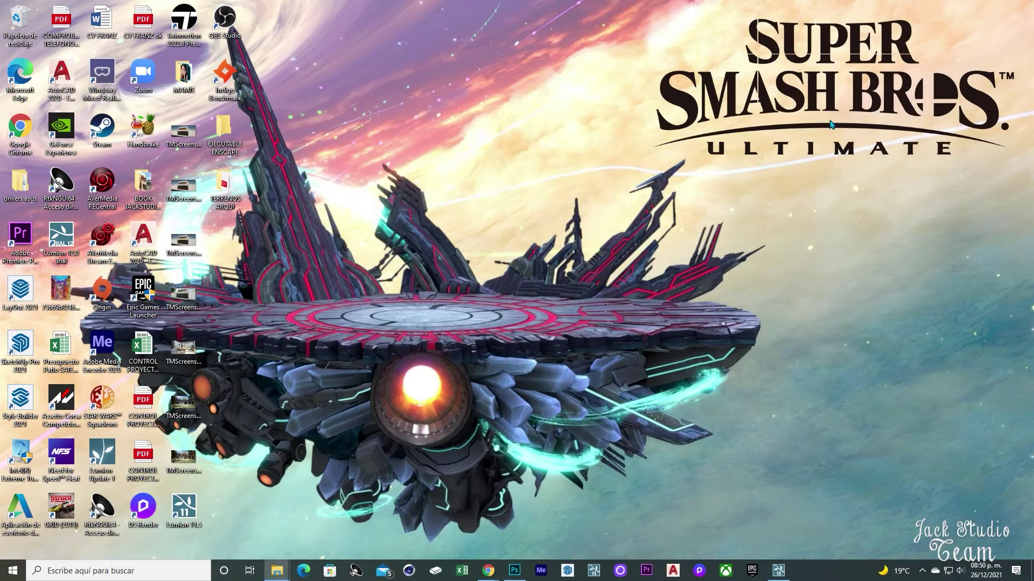
click(778, 571)
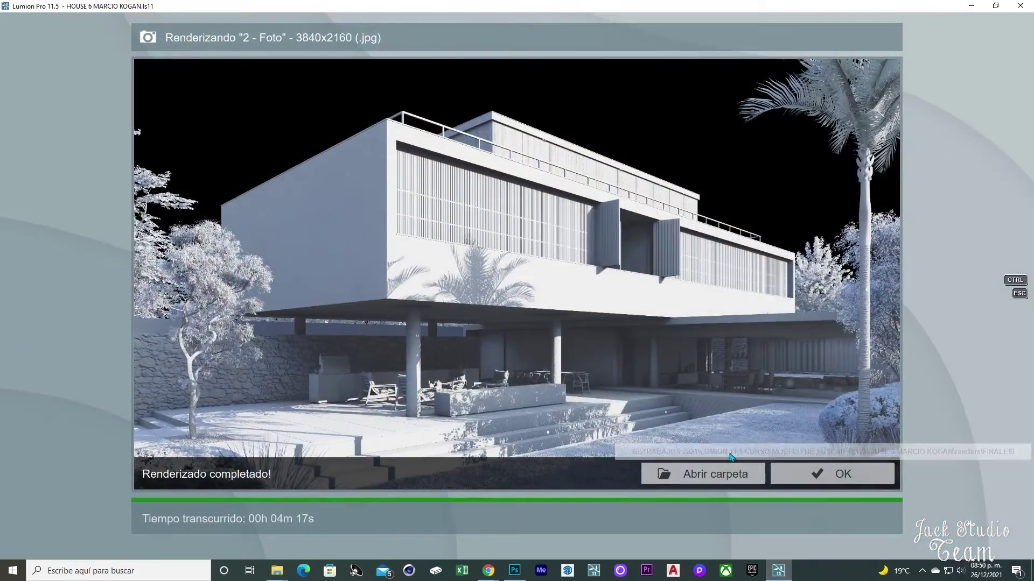
click(861, 471)
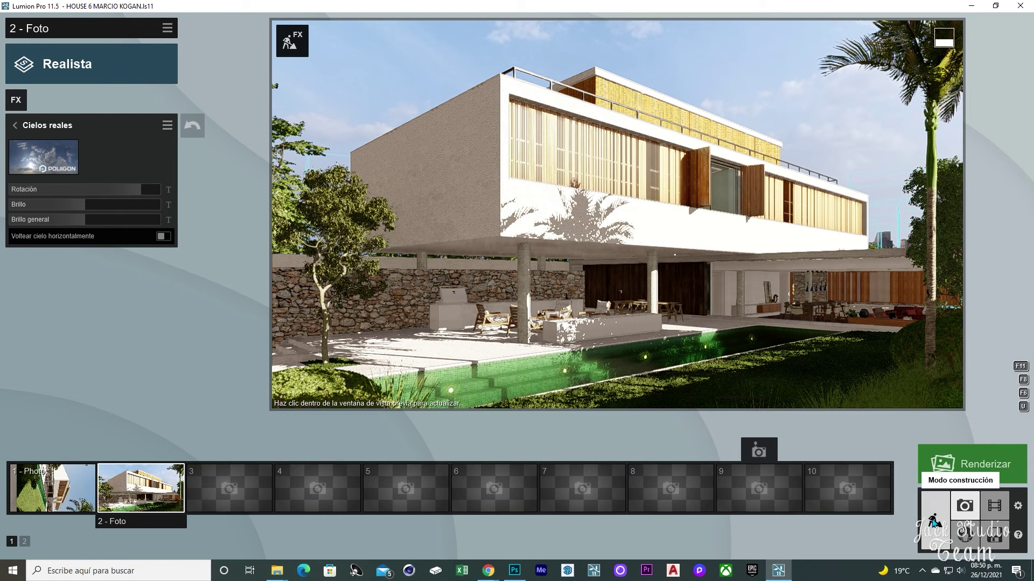
Slightly lower the exposure in photo 2's Exposición effect and leave photo mode for construction mode
click(168, 488)
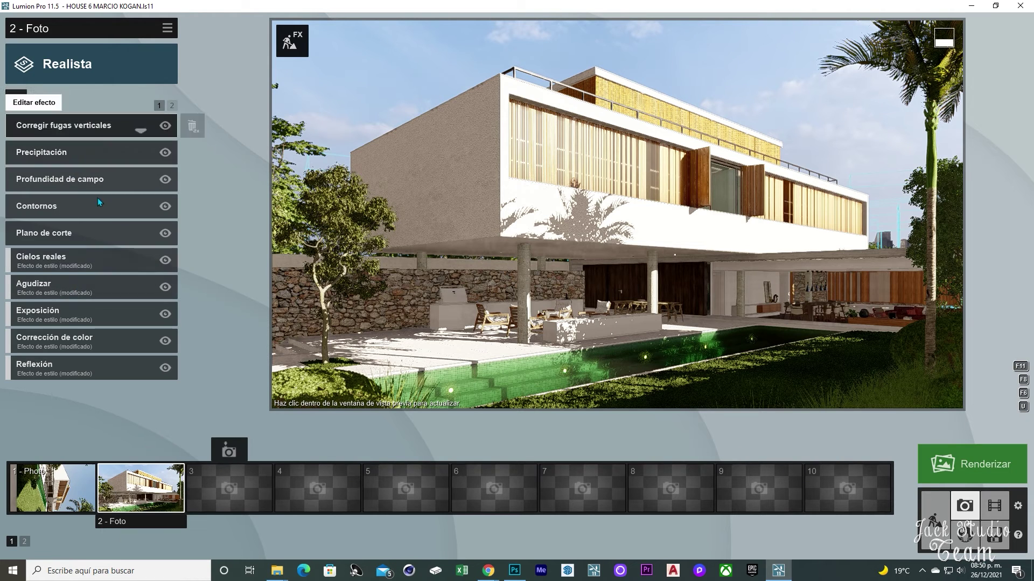
click(76, 312)
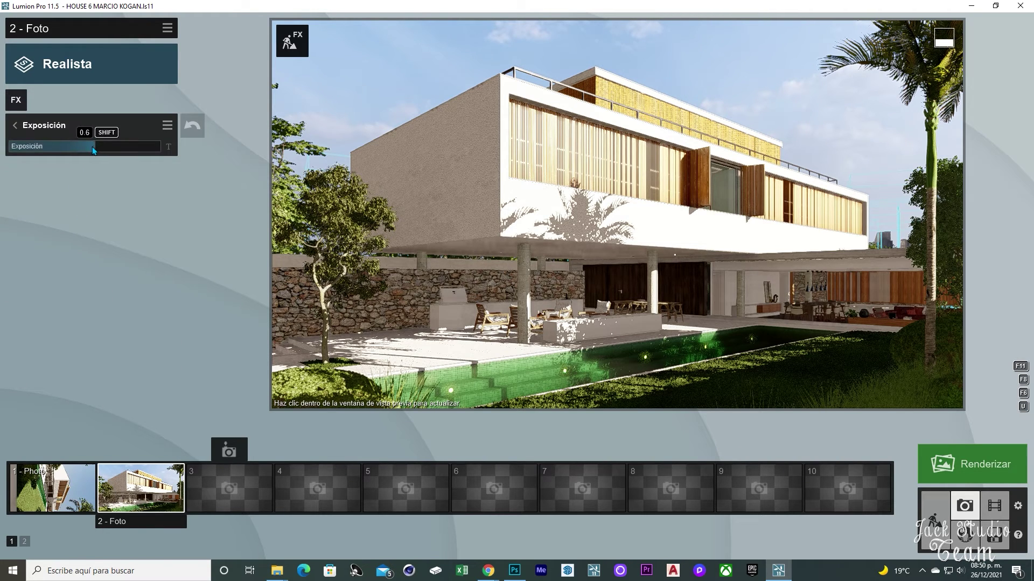
click(87, 148)
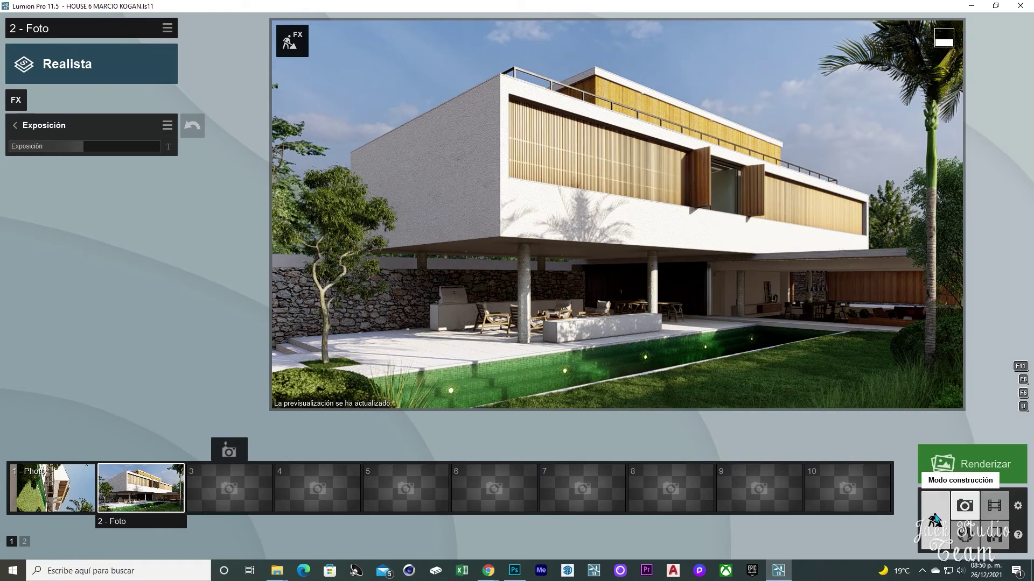
click(935, 519)
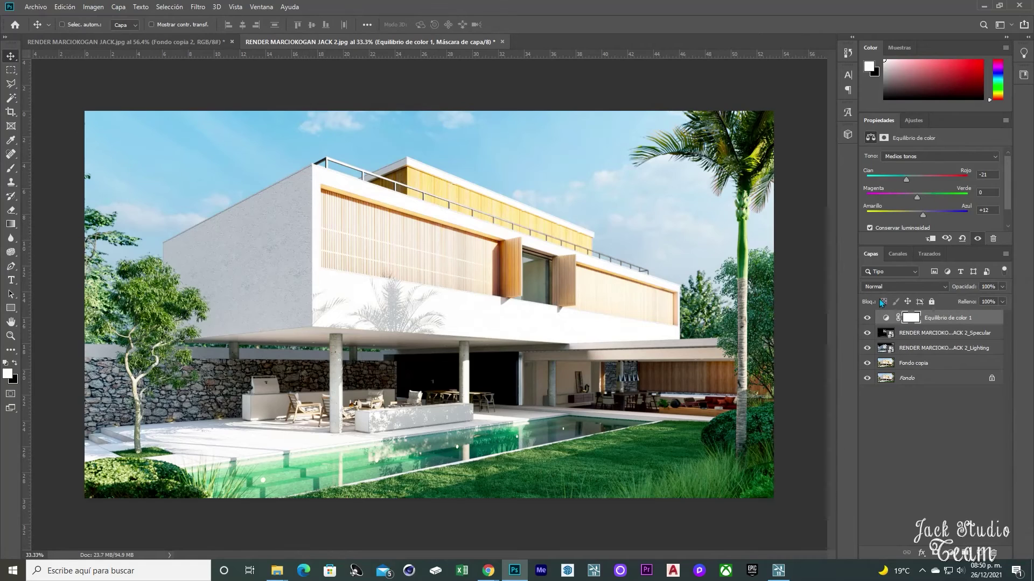
Try an Exposición adjustment layer above the colour balance layer with exposure at -0.17, and delete it
click(951, 553)
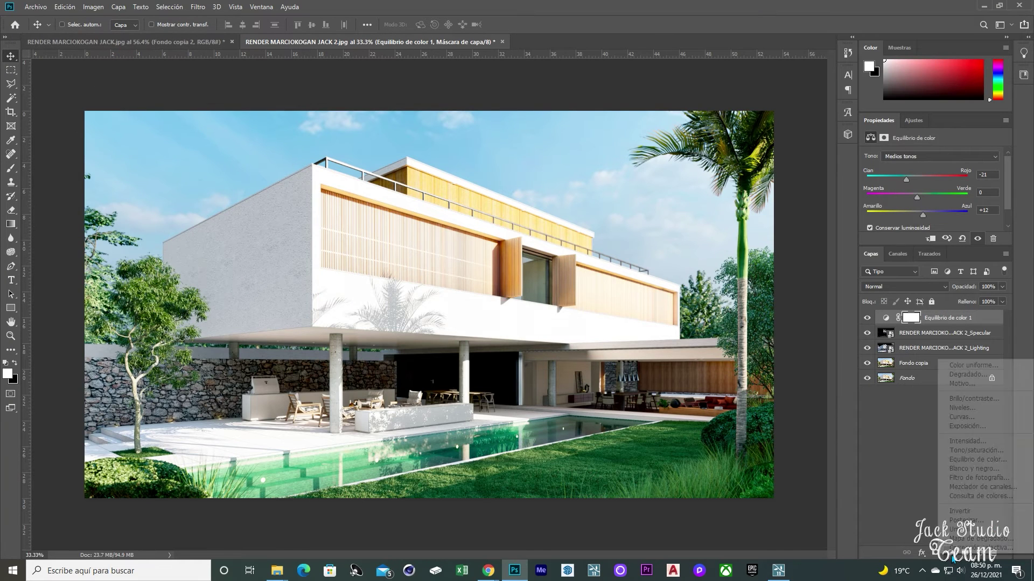
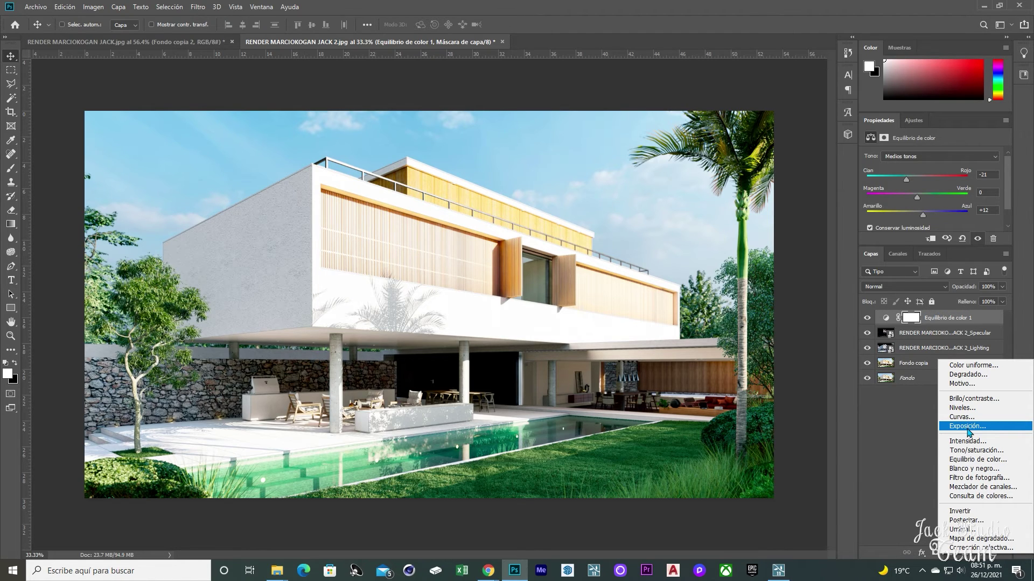
click(953, 427)
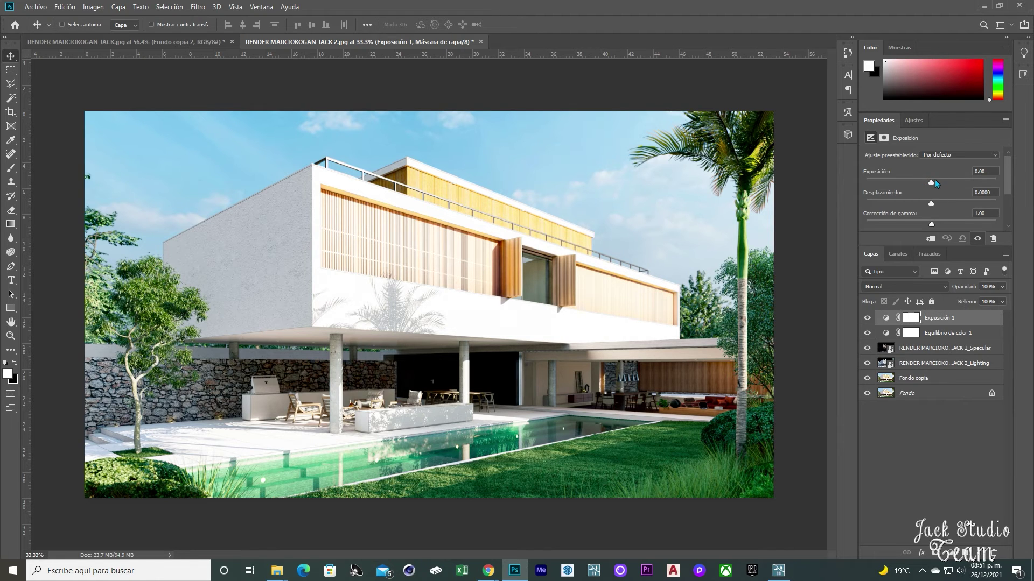
drag(926, 186, 930, 185)
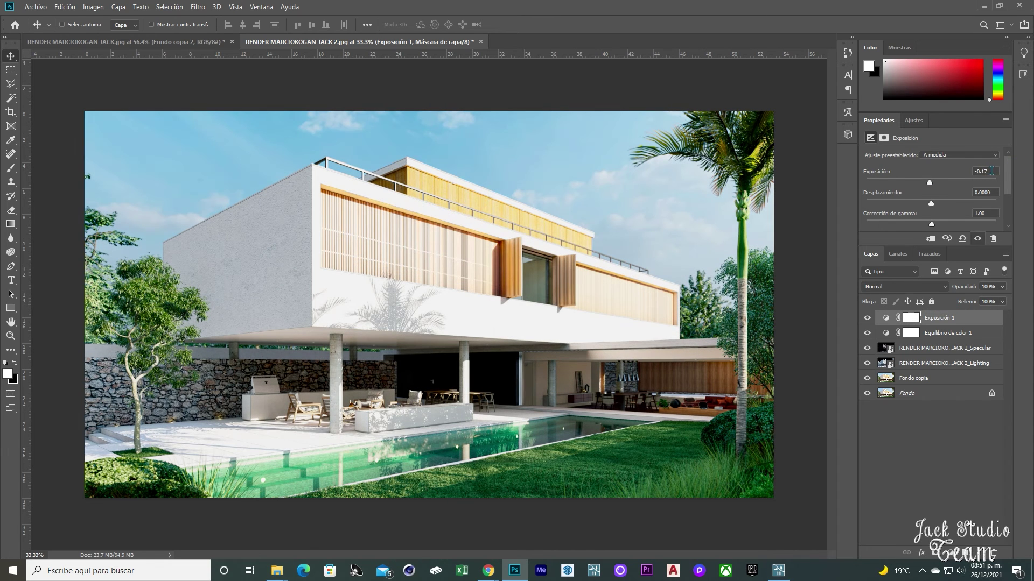
key(Delete)
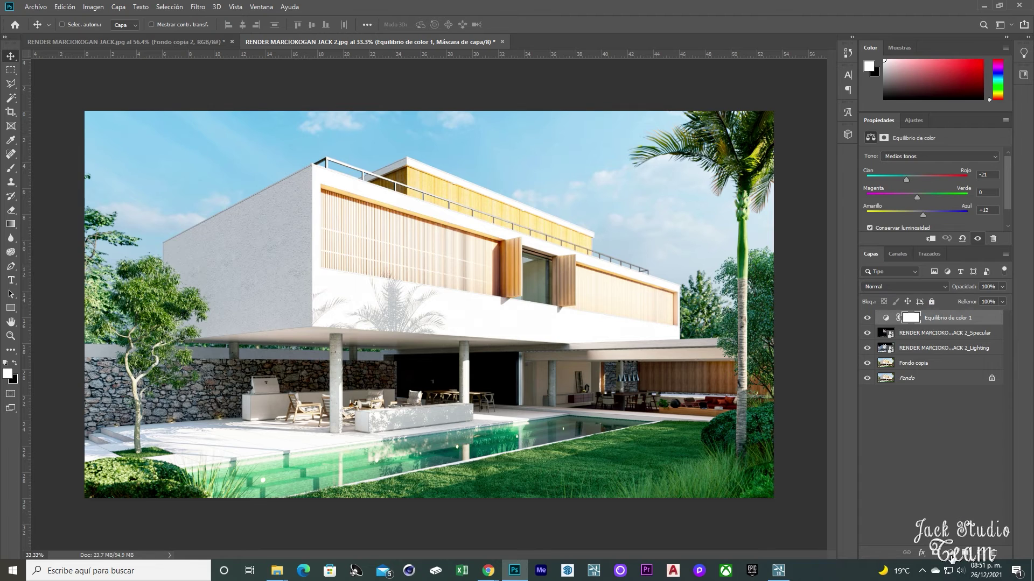
Add an Exposición adjustment layer above the colour balance layer and slightly adjust its gamma correction
click(953, 553)
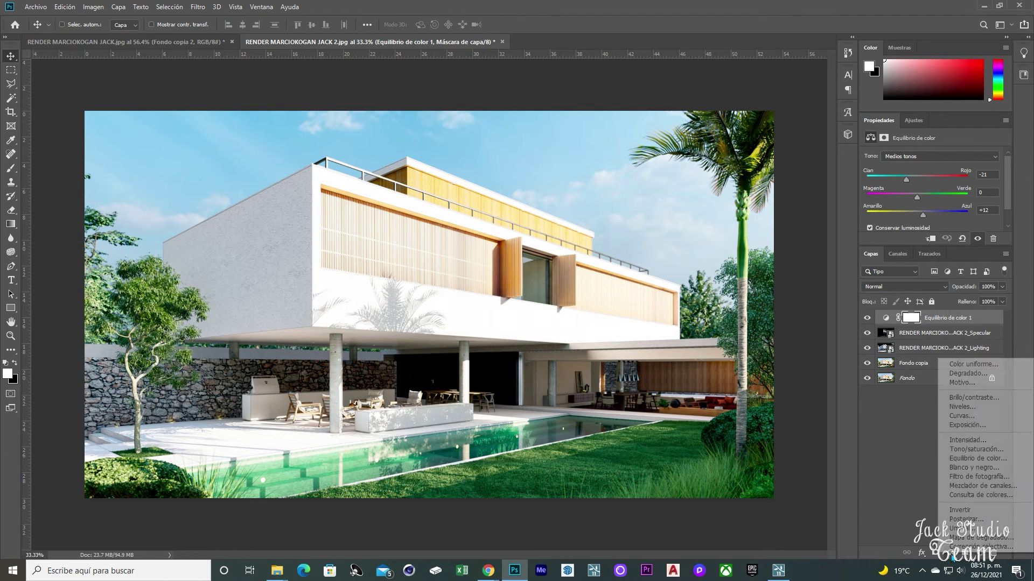
click(972, 426)
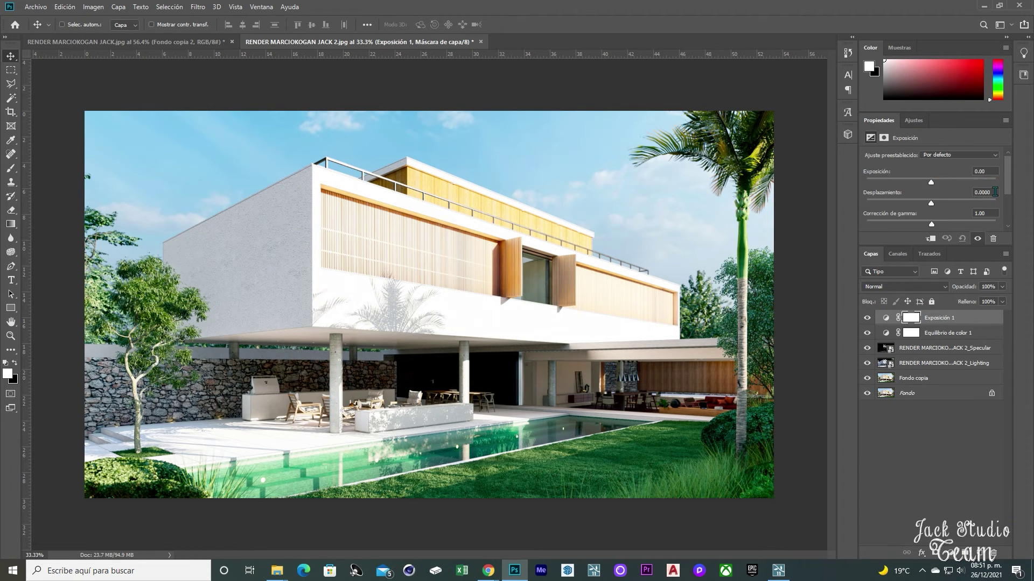
drag(930, 226, 933, 225)
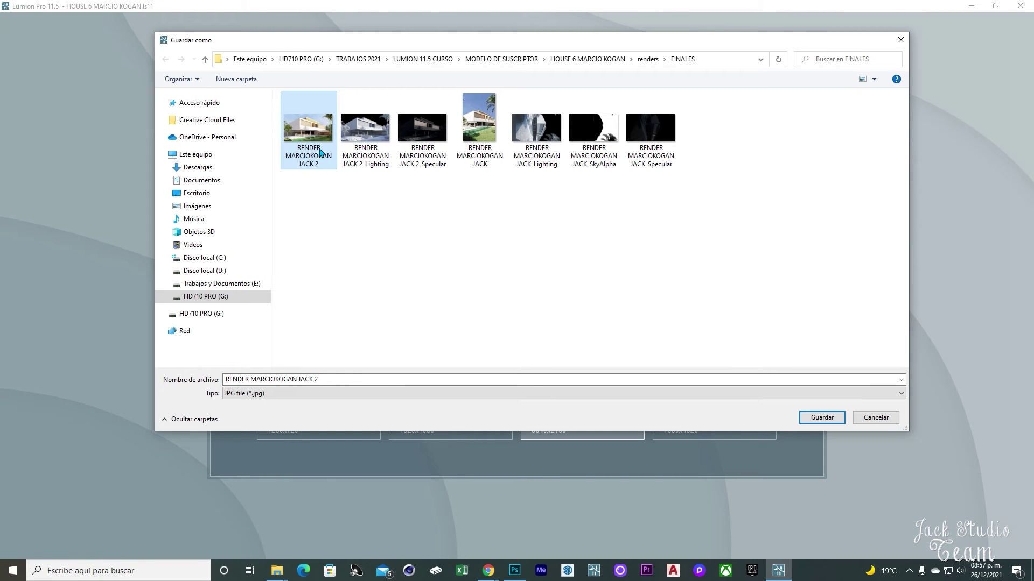
Switch to Lumion and save the new render of photo 2 as RENDER MARCIOKOGAN JACK 2 in JPG format
click(821, 418)
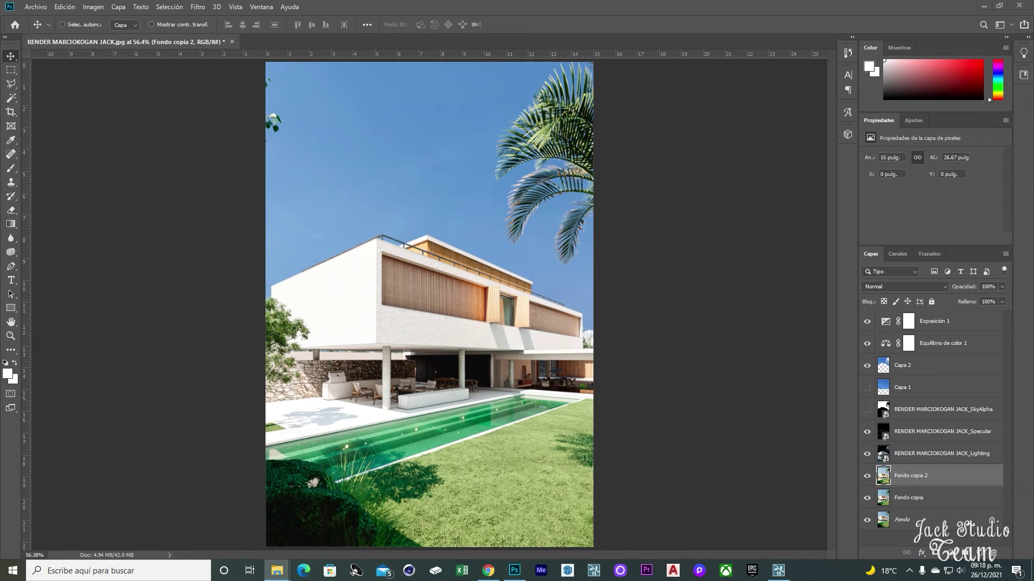
In Photoshop, stack the Lighting, Specular and SkyAlpha passes over the new RENDER MARCIOKOGAN JACK 2, with SkyAlpha on top
key(i)
key(Return)
key(v)
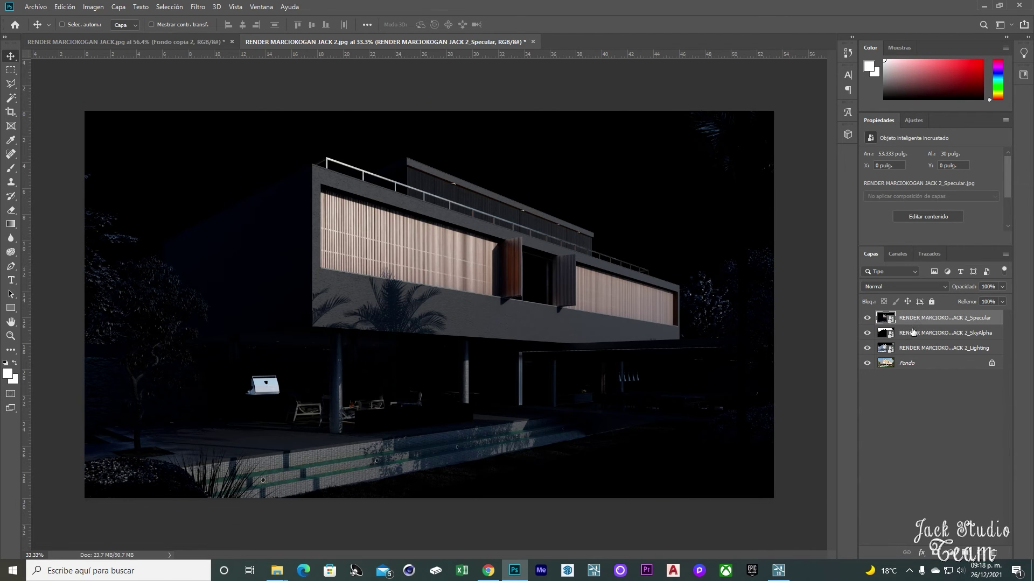
click(918, 332)
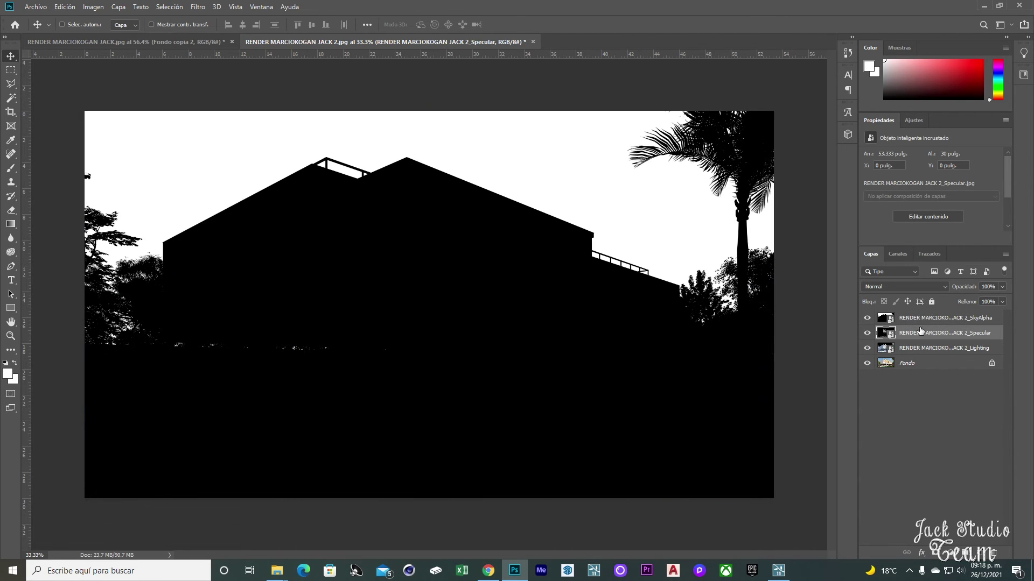
click(914, 319)
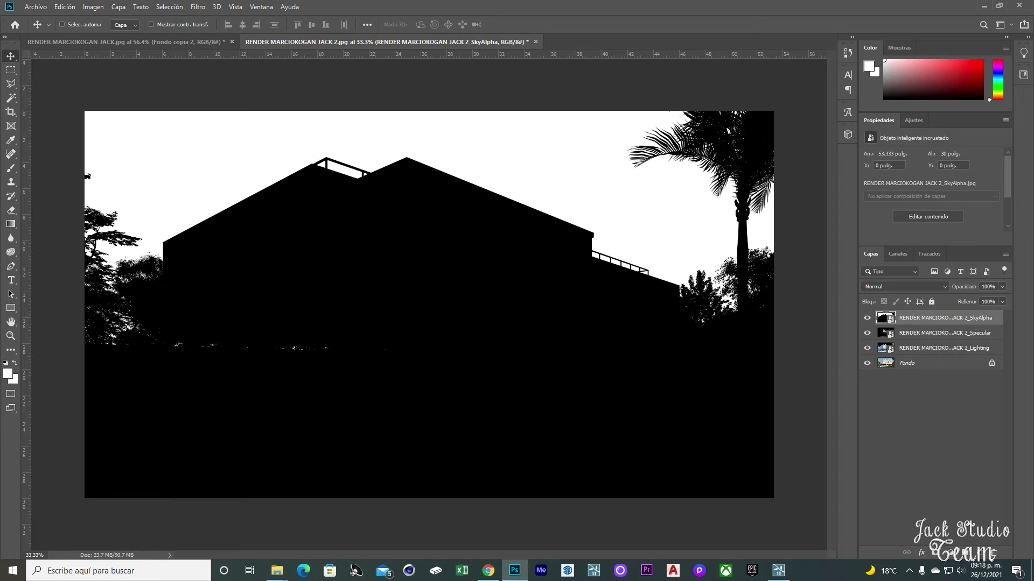
Switch to Chrome and pick EveryTexture's "Blue sky with grain and one faint cloud" from the images related to the SKY TEXTURE results
click(488, 571)
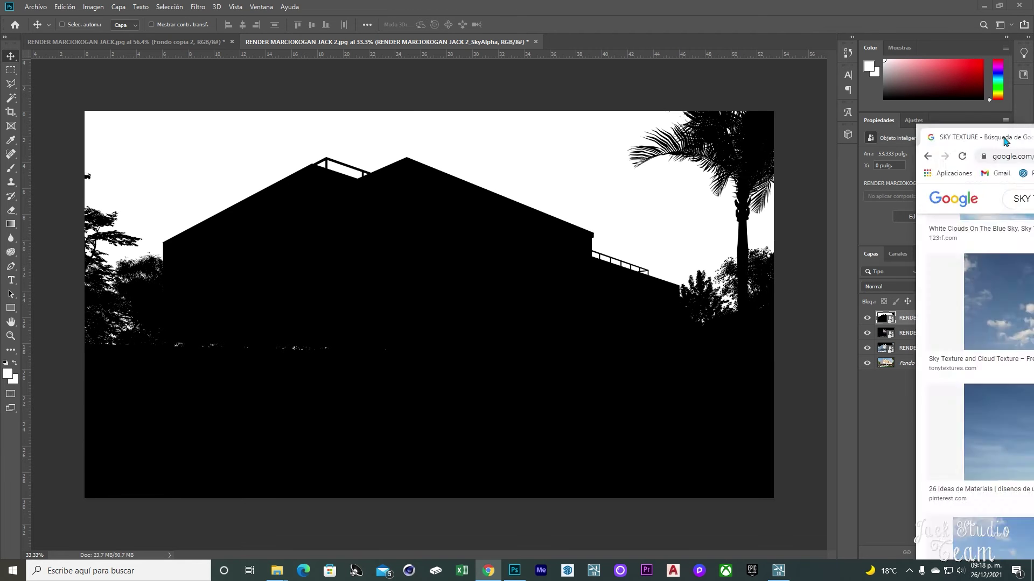
scroll(672, 385, down, 1)
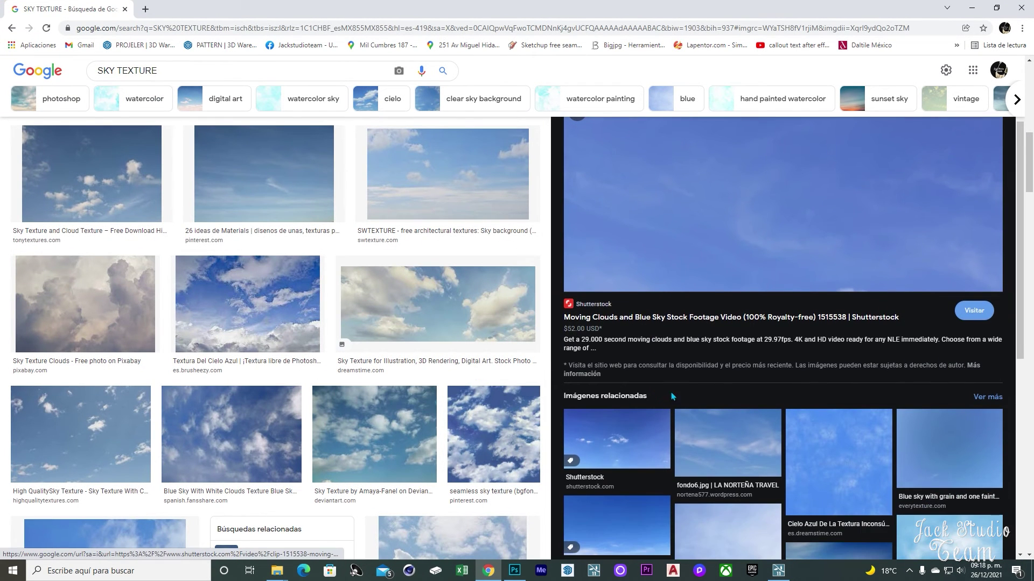
click(724, 437)
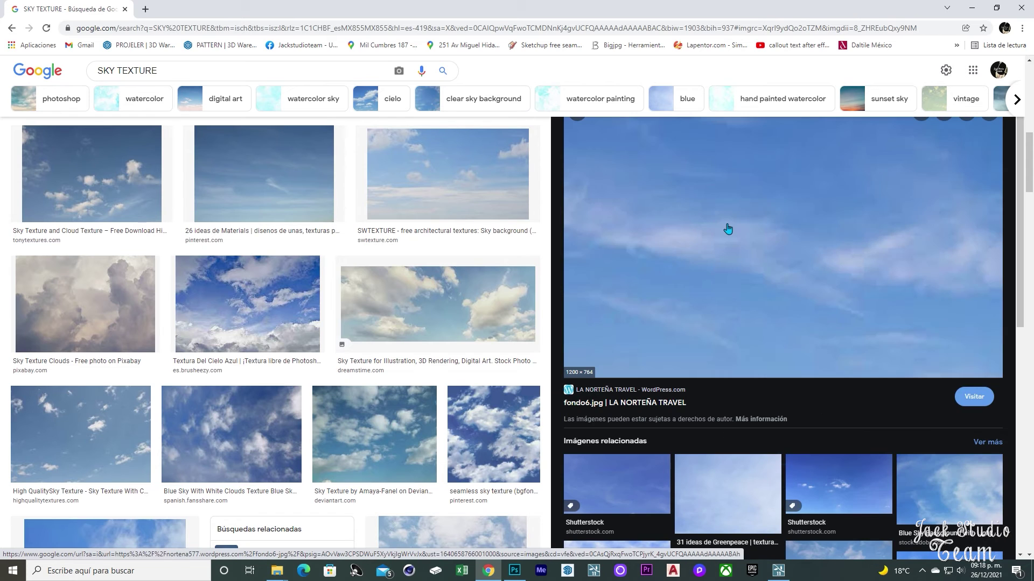
key(Right)
key(Right)
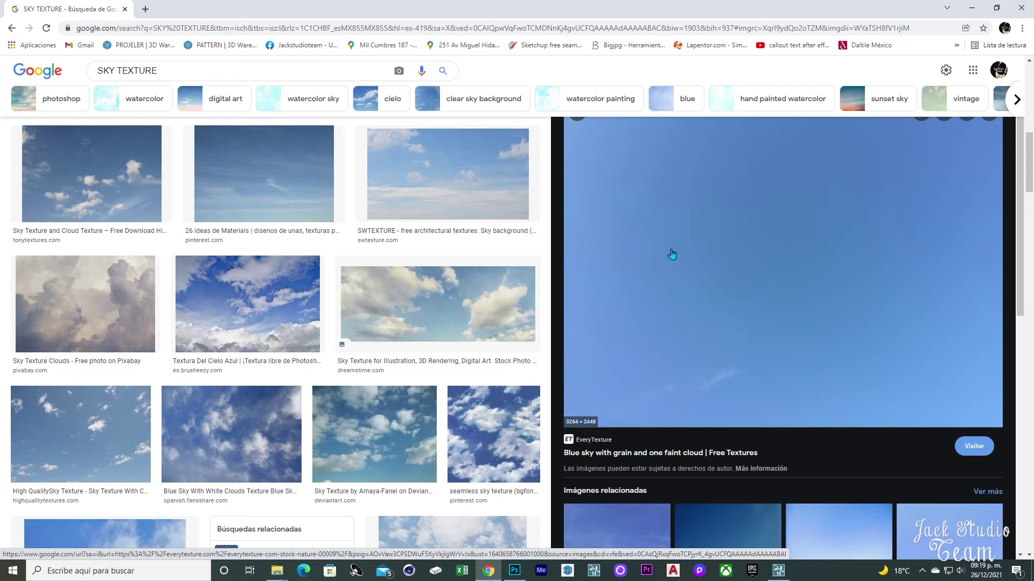
Return to Photoshop, paste the sky image and transform it to about 54 × 41 inches over the upper part of the render
click(972, 7)
key(ctrl+v)
key(ctrl+t)
drag(700, 164, 674, 56)
key(Return)
Hide the pasted sky layer and select the white sky area of the SkyAlpha layer with Gama de colores
click(867, 317)
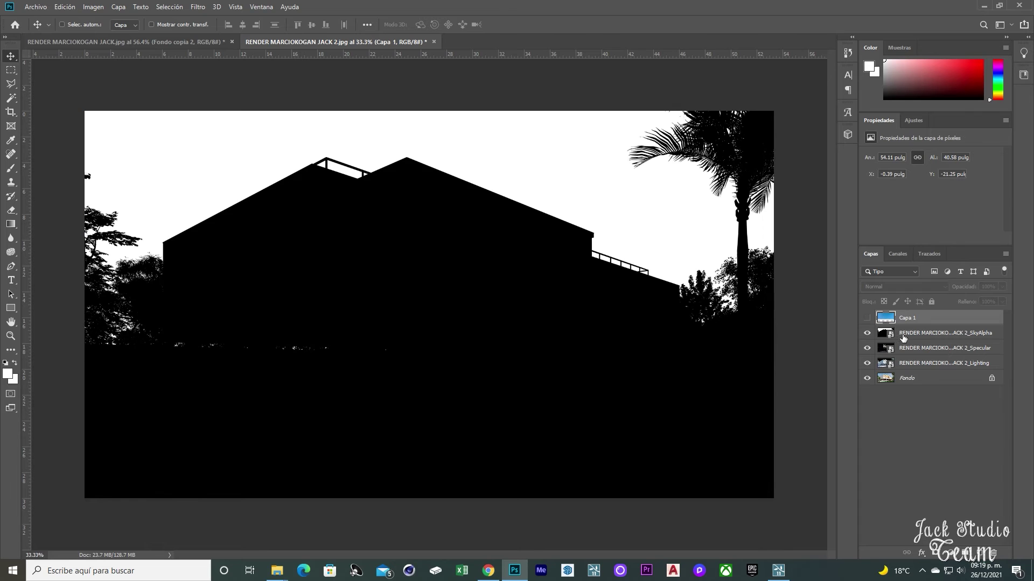
click(903, 336)
click(198, 7)
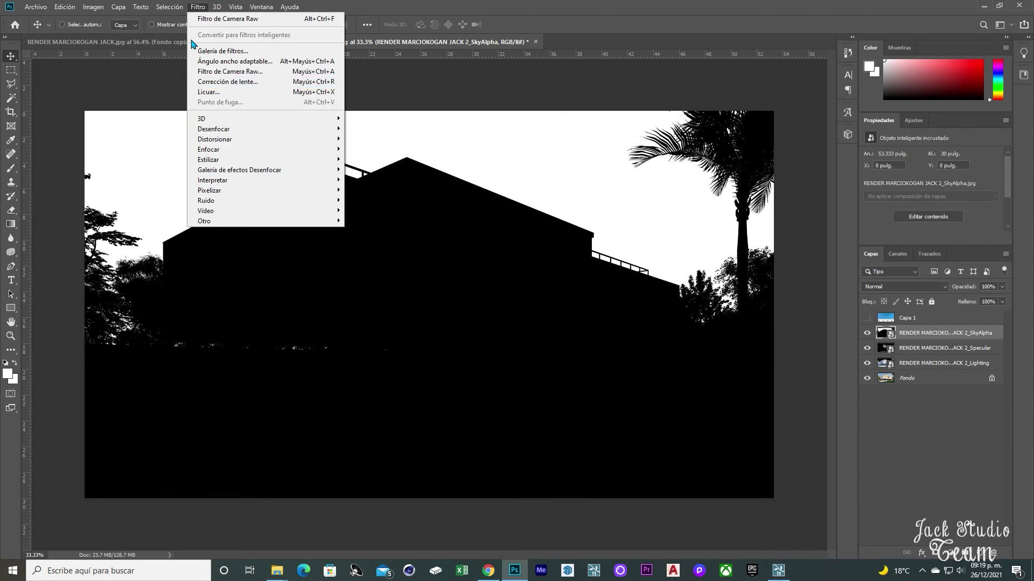
click(210, 112)
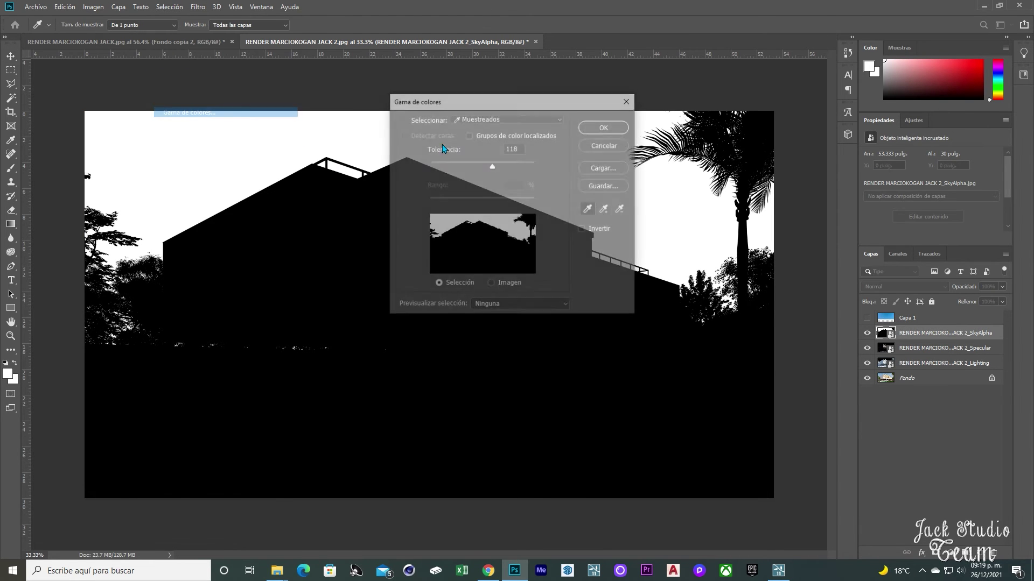
click(605, 126)
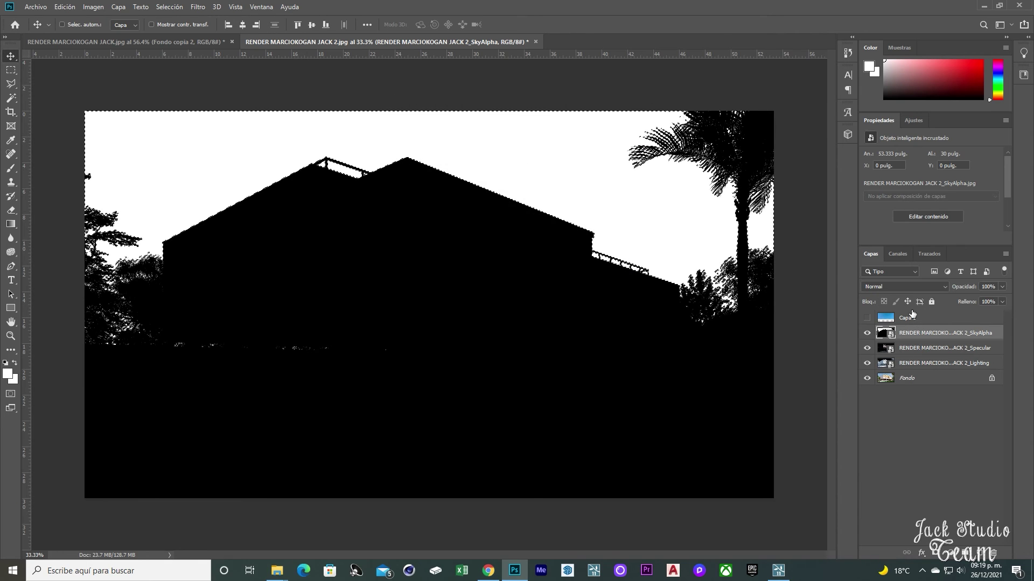
Show the sky layer Capa 1 again and copy its selected area to a new layer
click(886, 318)
click(868, 319)
click(867, 318)
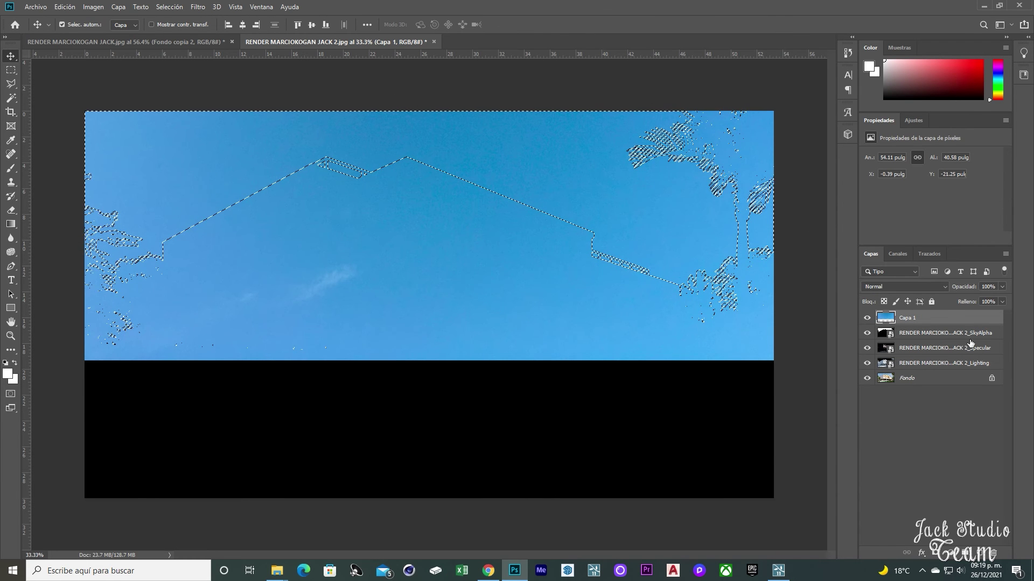
key(ctrl+j)
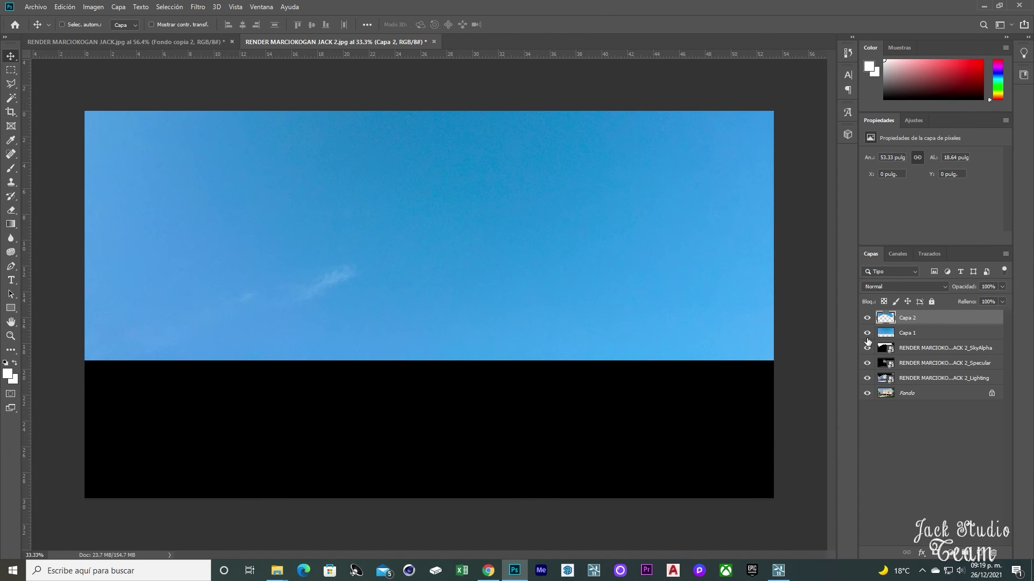
Delete the full sky layer Capa 1 and the SkyAlpha layer, keeping the cut-out sky
click(867, 334)
click(900, 334)
key(Delete)
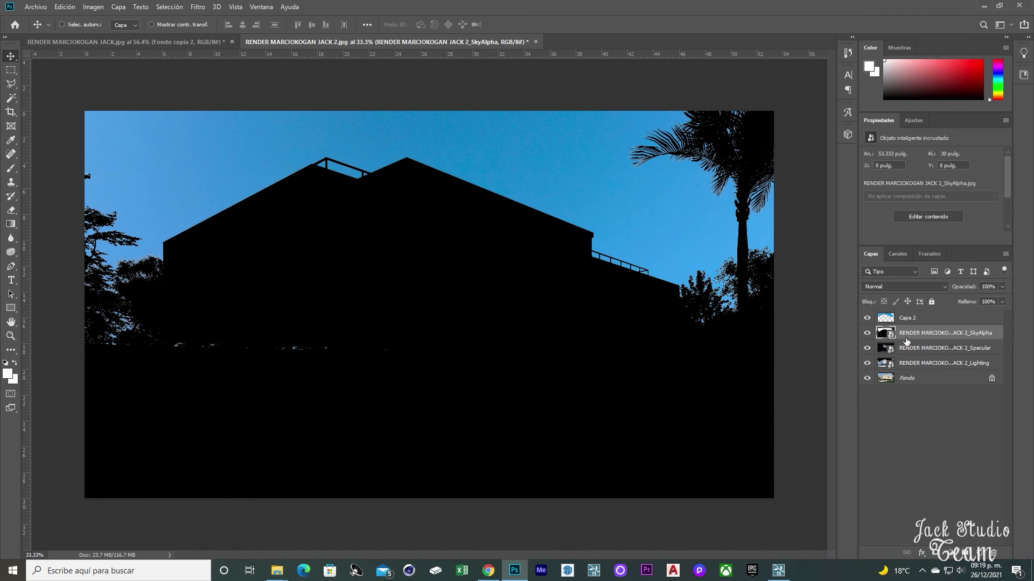
key(Delete)
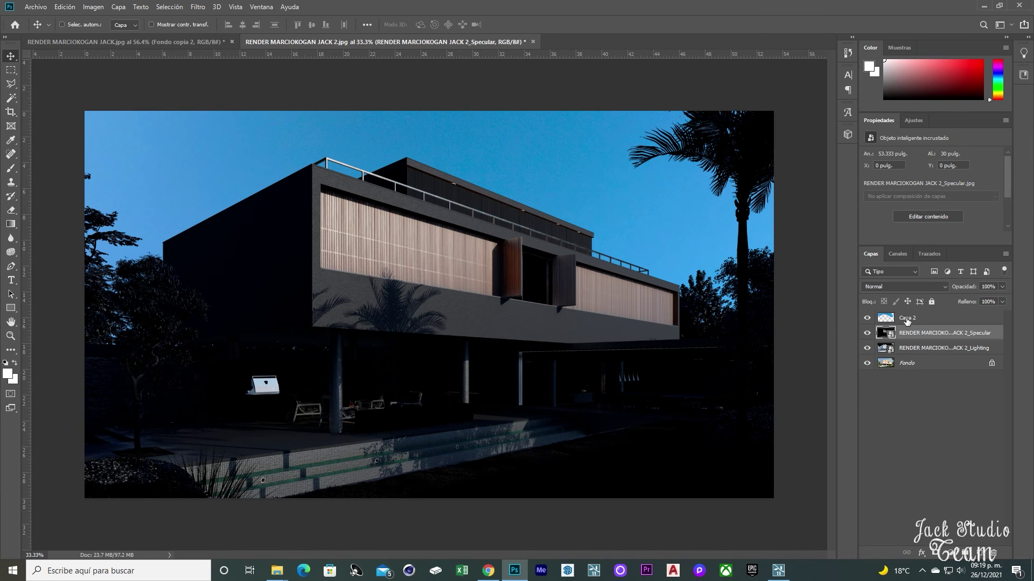
Blend the Specular layer as Trama and the Lighting layer as Luz suave
click(907, 319)
click(902, 334)
click(900, 287)
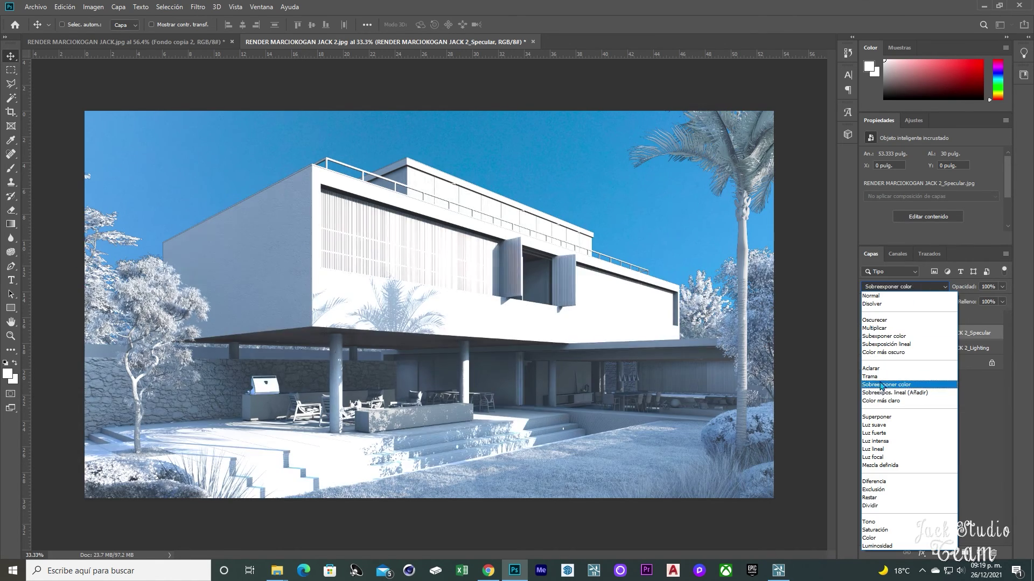
click(882, 384)
click(978, 348)
click(905, 287)
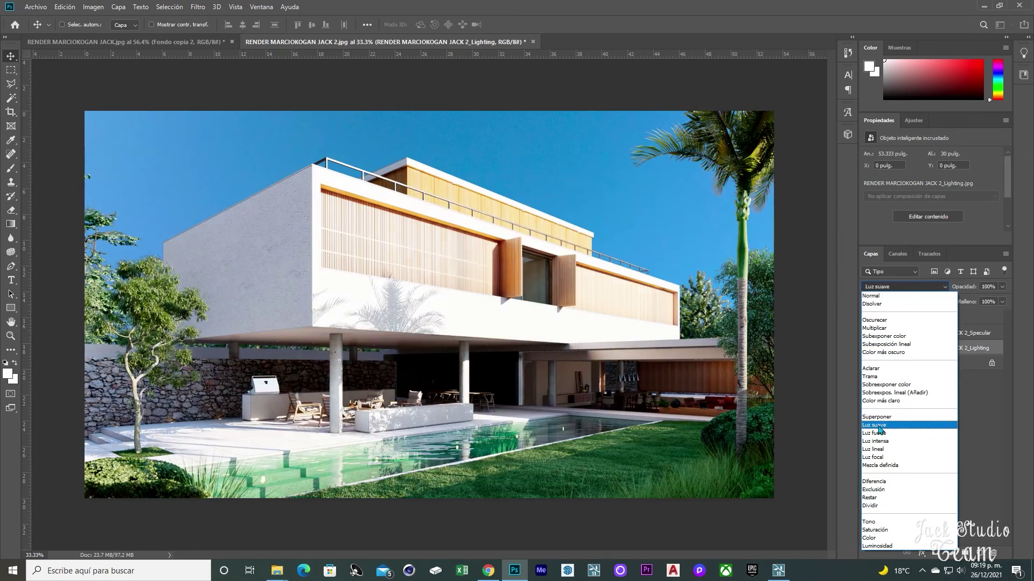
click(879, 426)
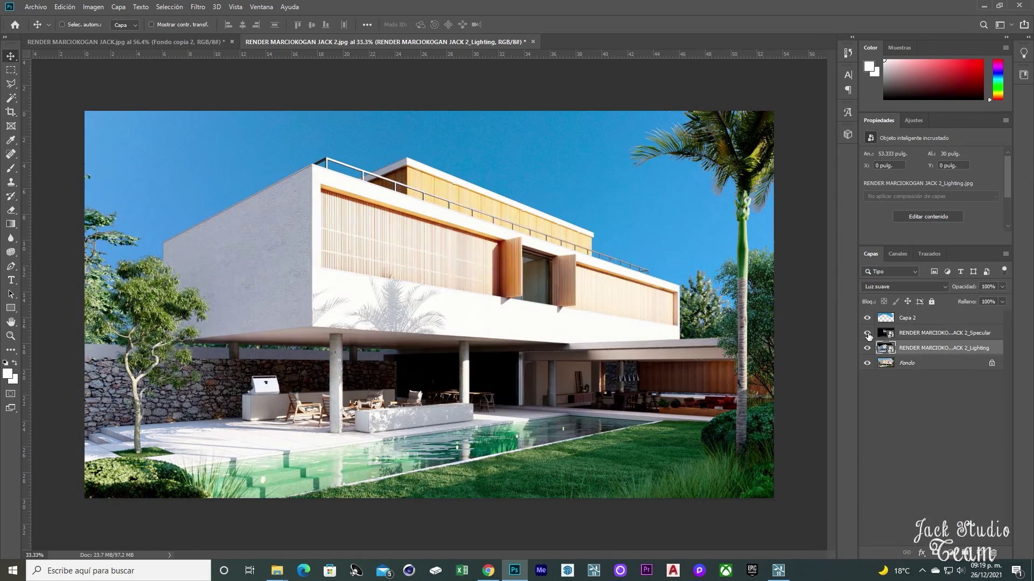
Set the Specular layer's opacity to 60% and the Lighting layer's opacity to 30%
click(917, 335)
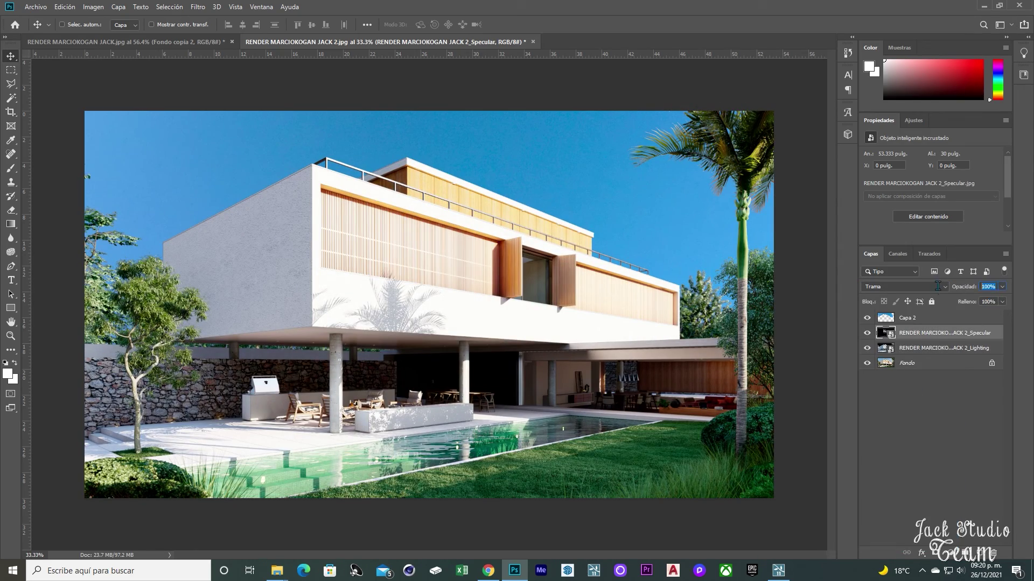
text(60)
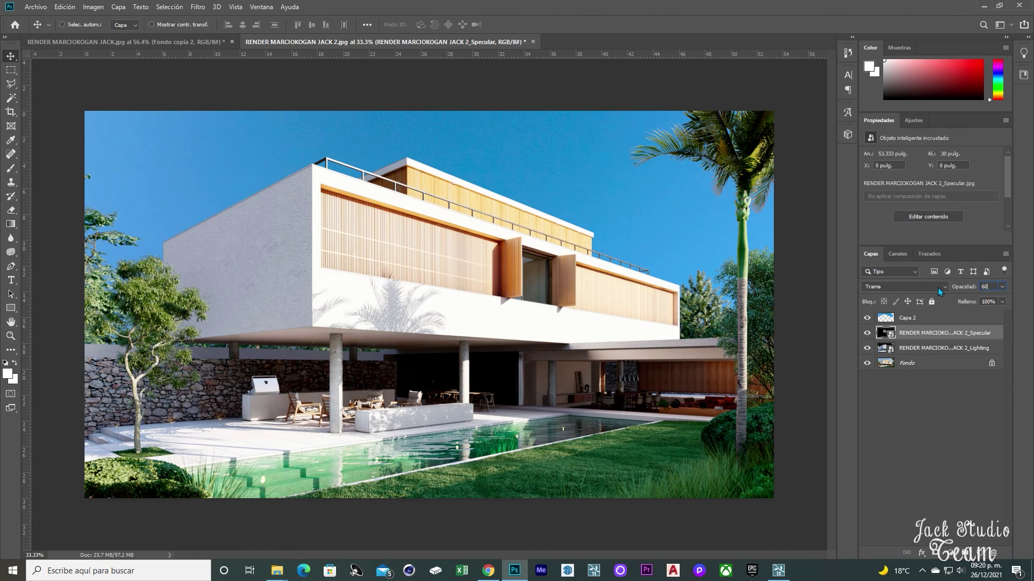
click(914, 348)
click(990, 287)
text(30)
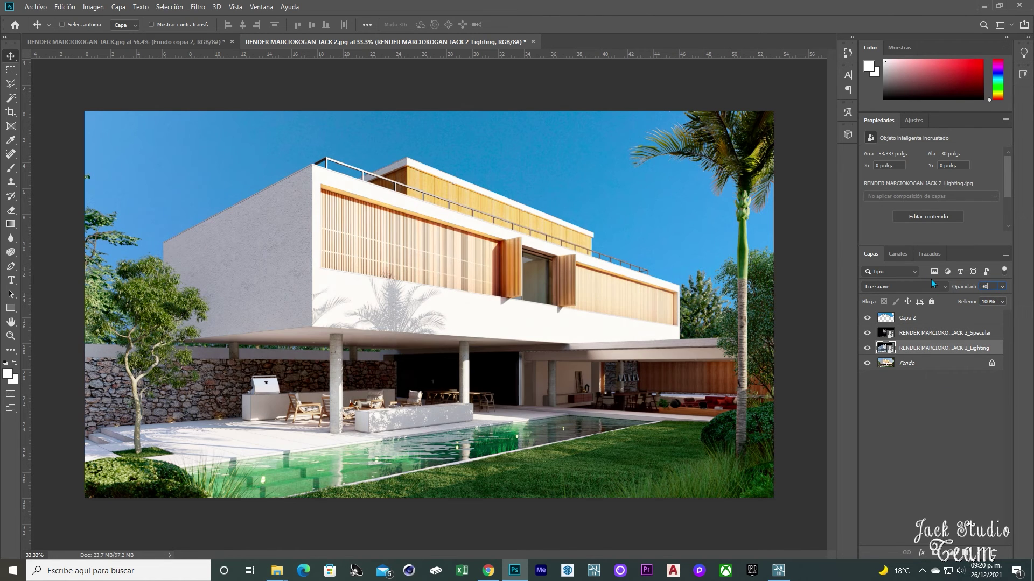
Duplicate the Fondo layer beneath the render passes
click(902, 368)
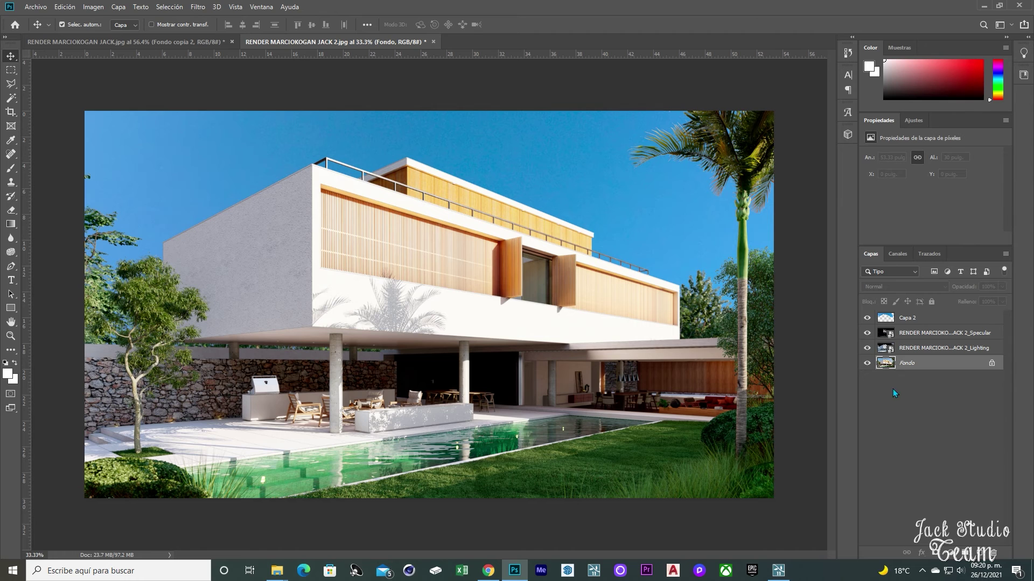
key(ctrl+j)
click(197, 7)
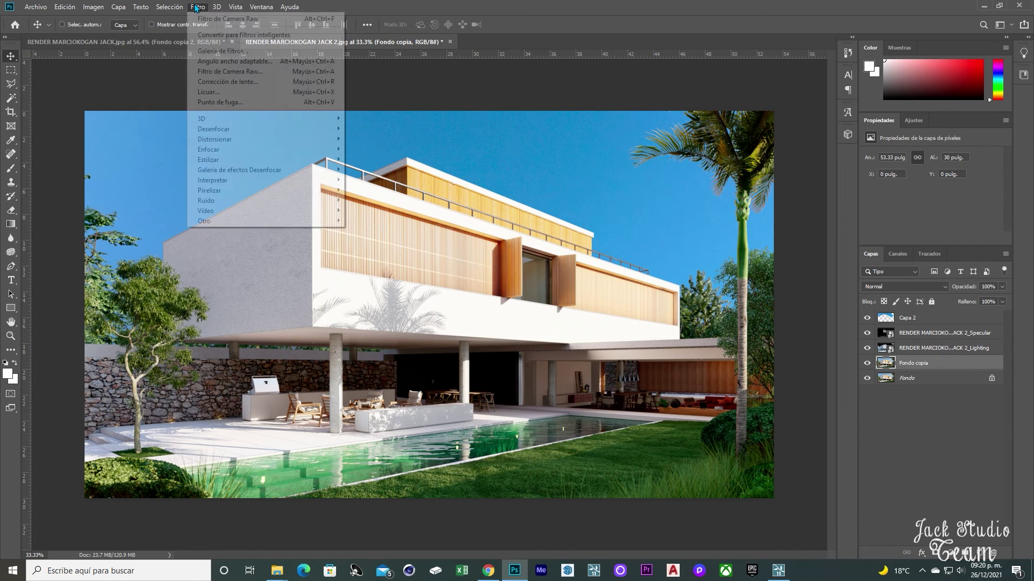
Set the sky layer Capa 2 to Normal blending at 70% opacity
click(916, 318)
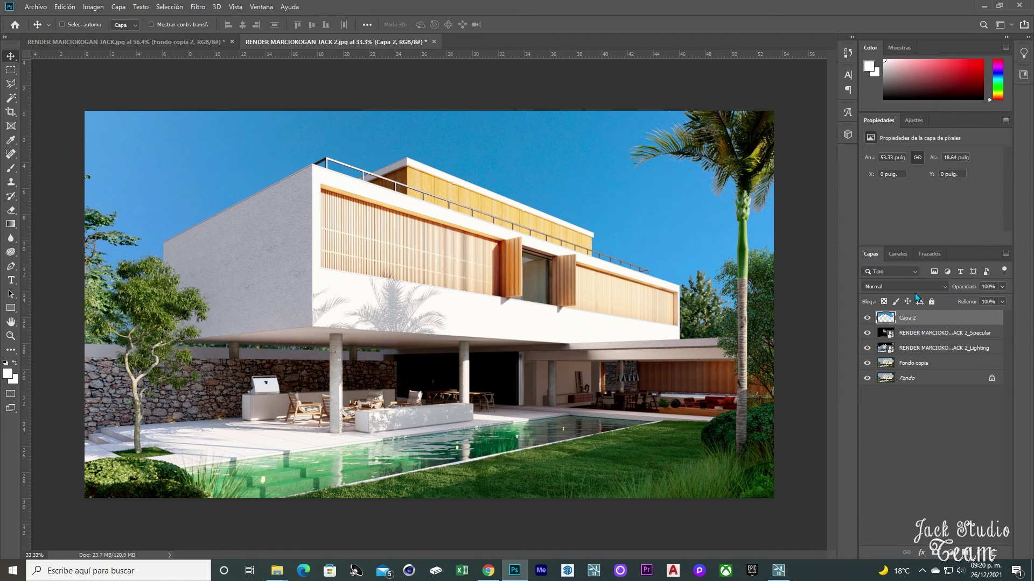
click(935, 288)
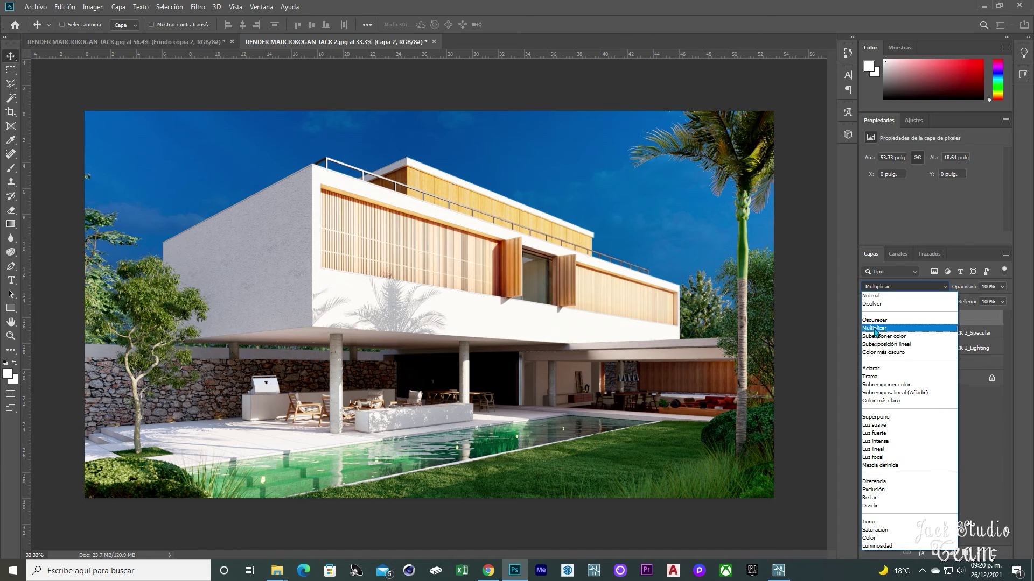
click(886, 302)
click(1003, 287)
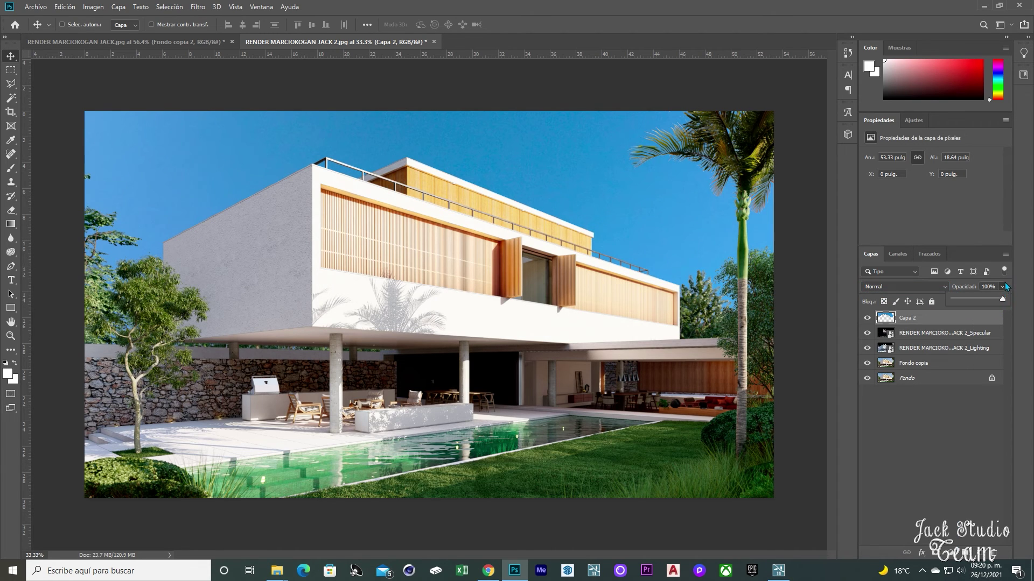
drag(990, 300, 983, 303)
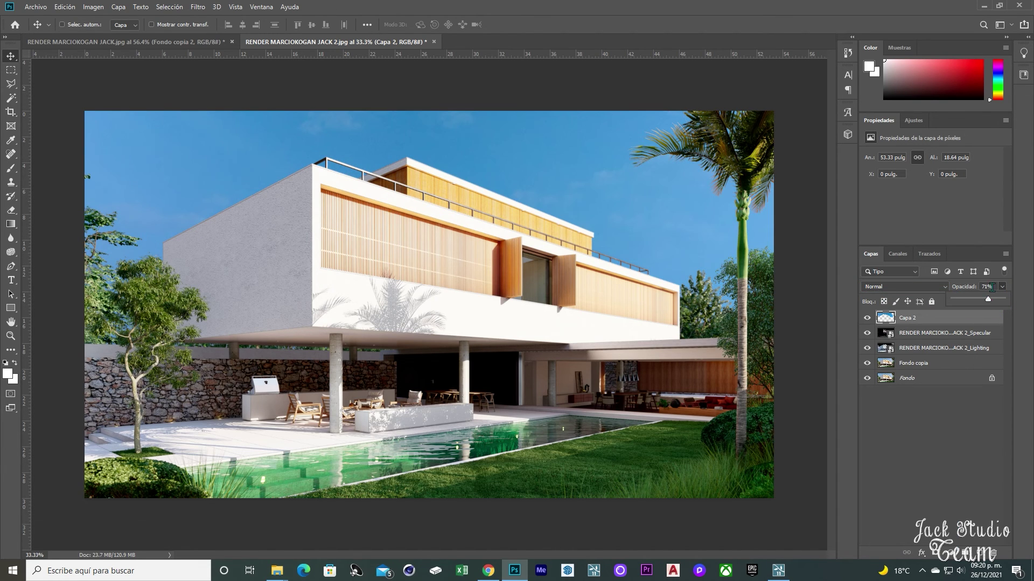
text(70)
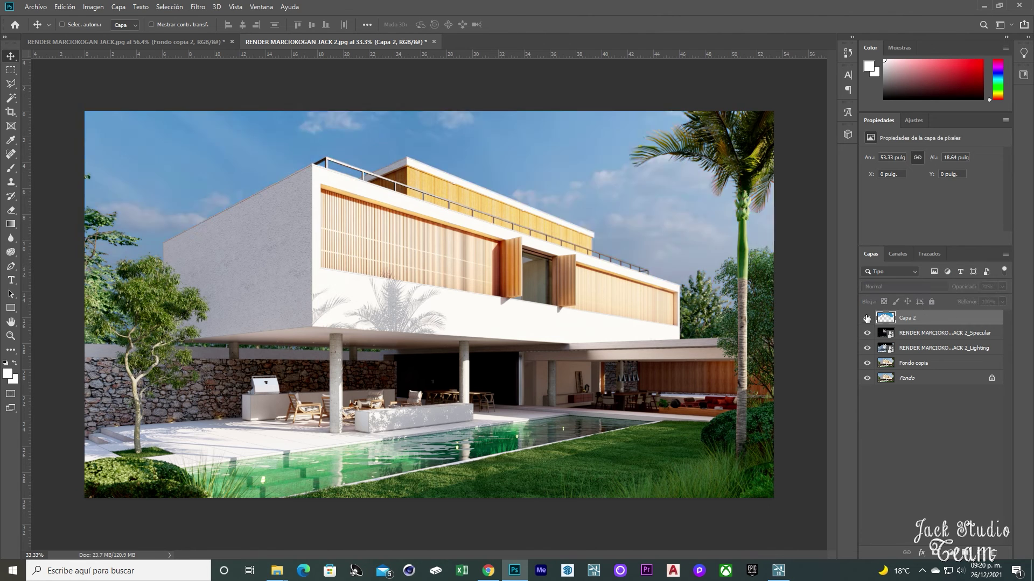
Adjust the colour and tone of the Fondo copia layer with the Camera Raw filter
click(914, 363)
click(198, 6)
click(218, 69)
mouse_move(764, 317)
mouse_down()
mouse_move(774, 318)
mouse_move(755, 334)
mouse_up()
drag(764, 351, 769, 428)
click(764, 445)
click(814, 507)
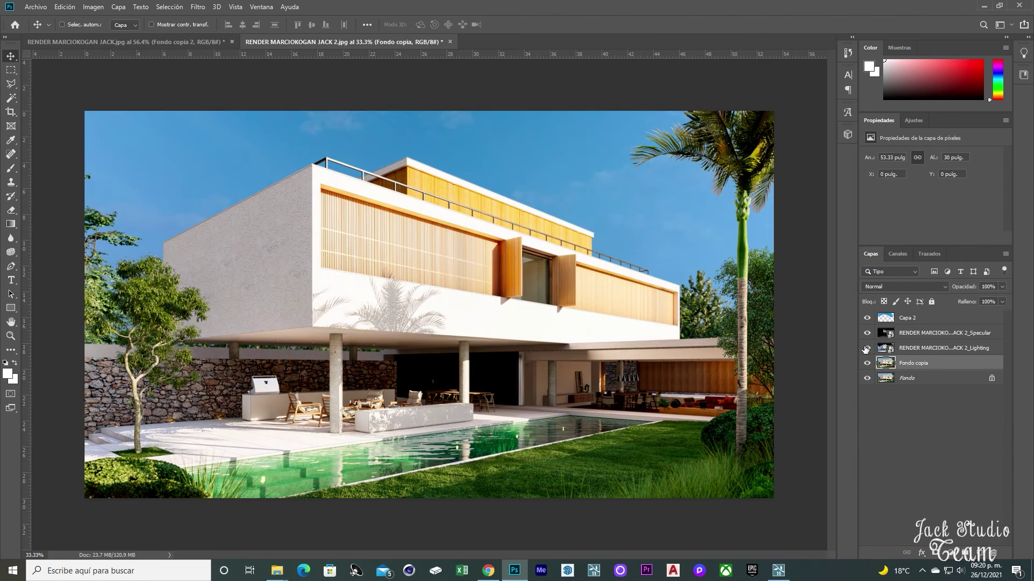
Rasterize the Specular smart object layer so that it can be edited with the Eraser
click(890, 335)
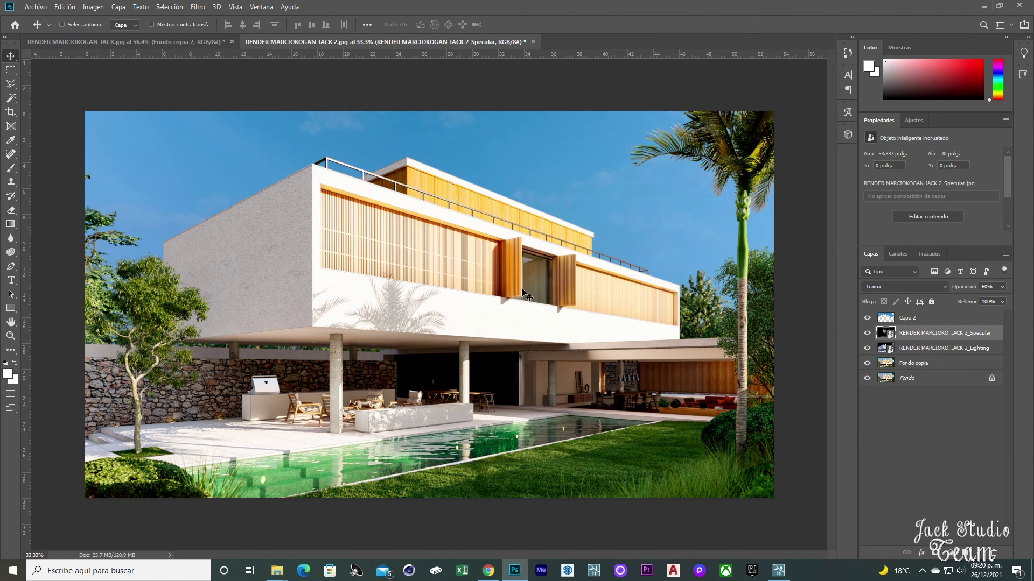
key(e)
click(522, 292)
key(Return)
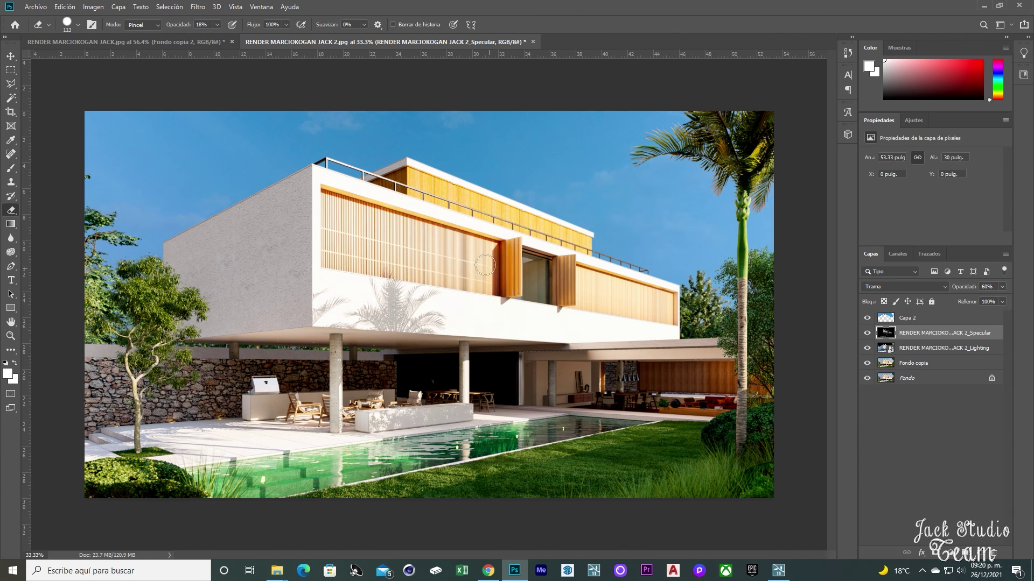
Erase the specular glare over the large wooden slat panel with a Circular difuso eraser at 100% opacity
click(217, 24)
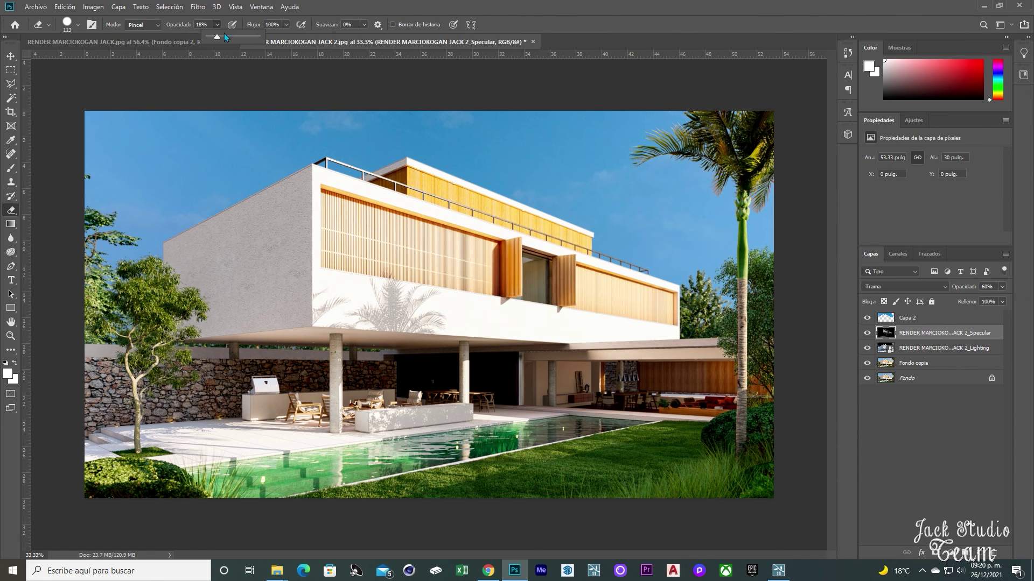
drag(227, 37, 262, 37)
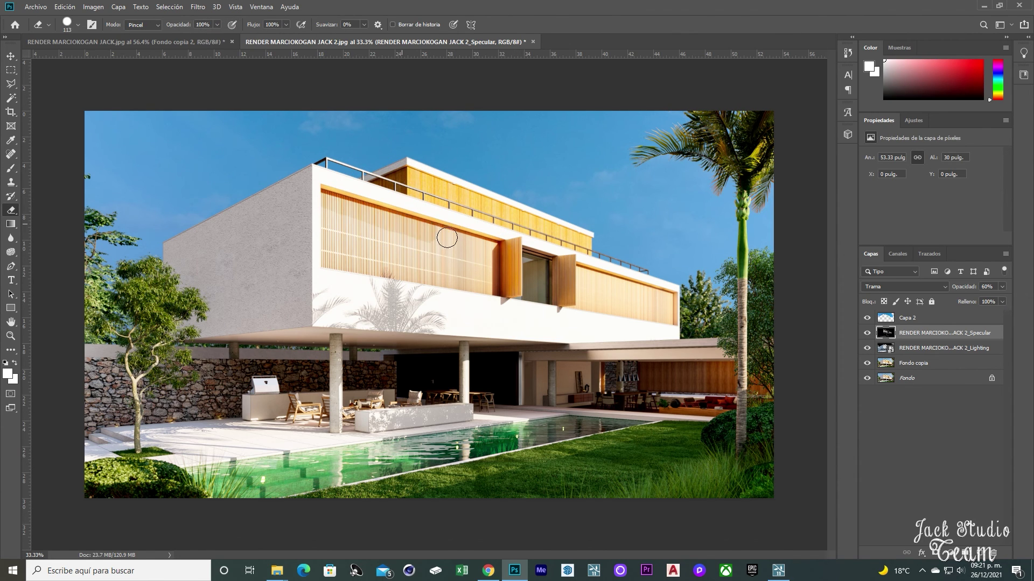
right_click(497, 252)
click(544, 360)
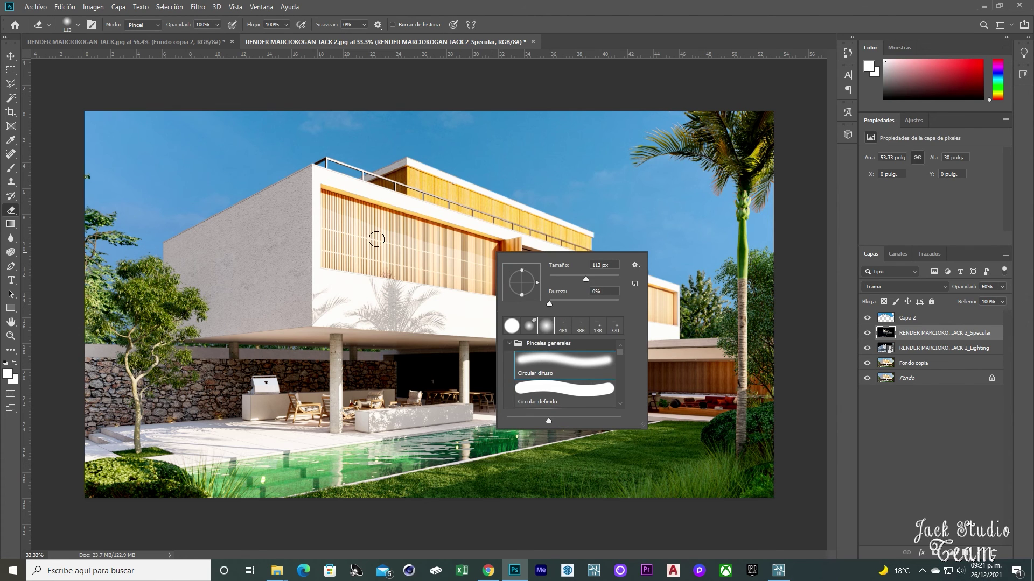
click(330, 222)
mouse_move(353, 222)
mouse_down()
mouse_move(484, 260)
mouse_move(353, 232)
mouse_move(328, 250)
mouse_move(333, 262)
mouse_move(495, 276)
mouse_move(347, 251)
mouse_move(393, 259)
mouse_move(407, 242)
mouse_up()
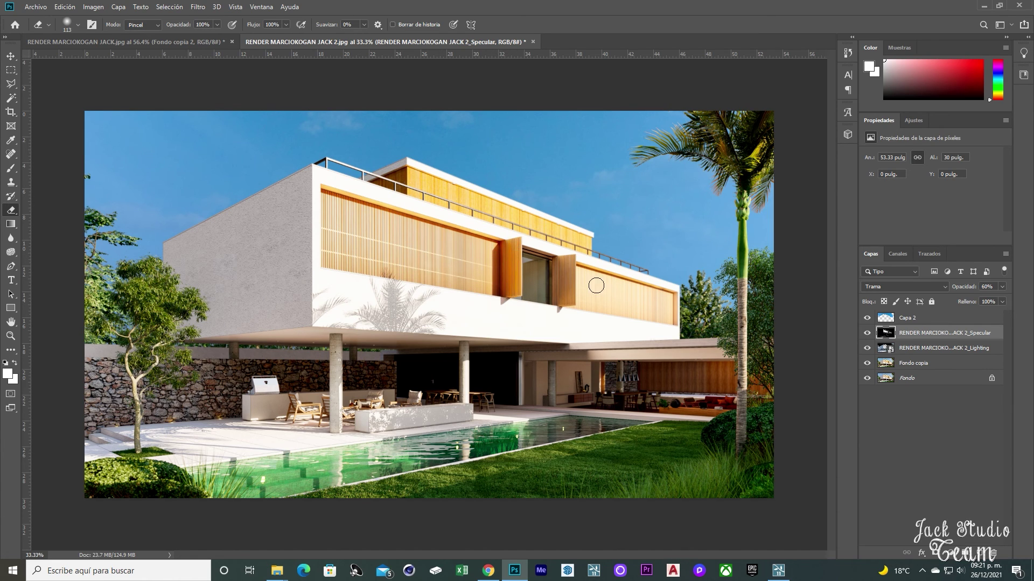
Erase the specular glare on the smaller slat panel beyond the open shutters, reducing the eraser size to 54 px
mouse_move(560, 259)
mouse_down()
mouse_move(566, 300)
mouse_move(569, 262)
mouse_up()
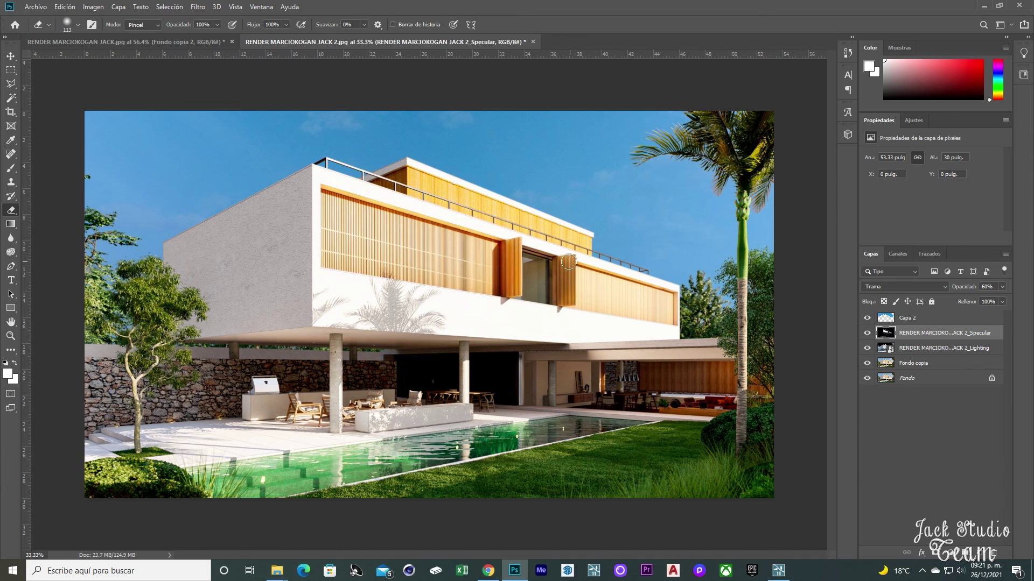
right_click(576, 273)
key(Return)
right_click(581, 273)
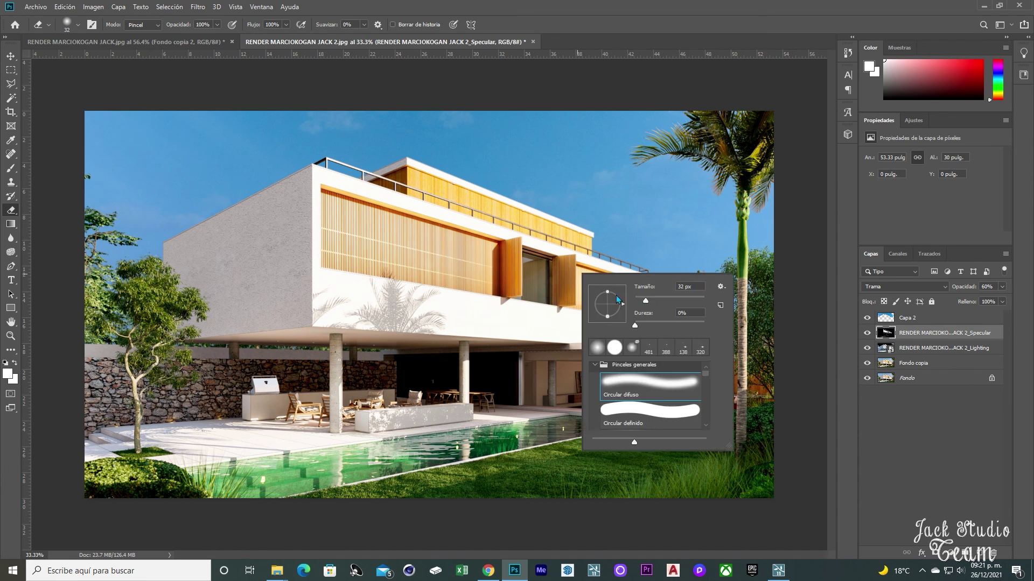
drag(644, 301, 656, 301)
key(Return)
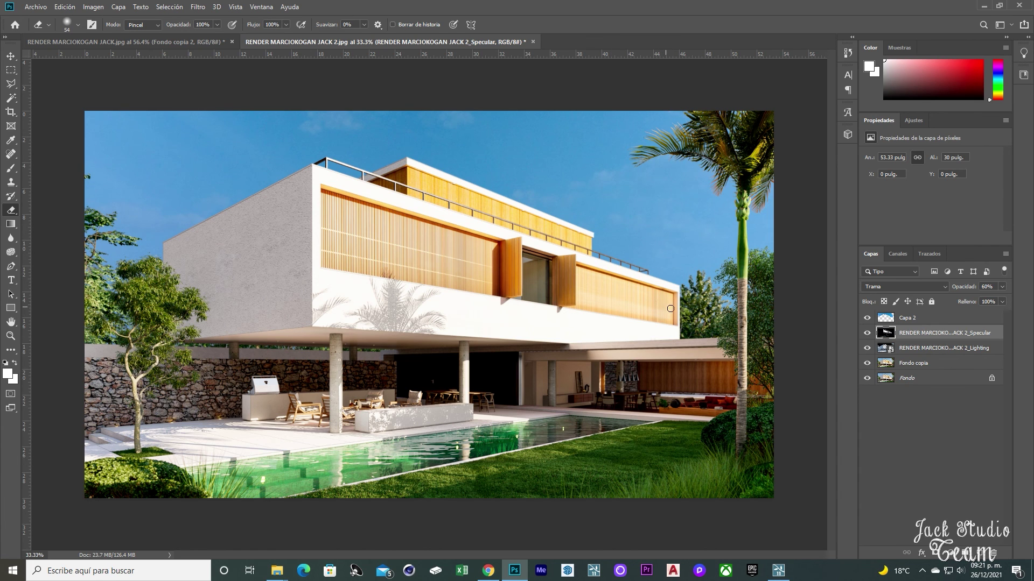
drag(605, 302, 671, 312)
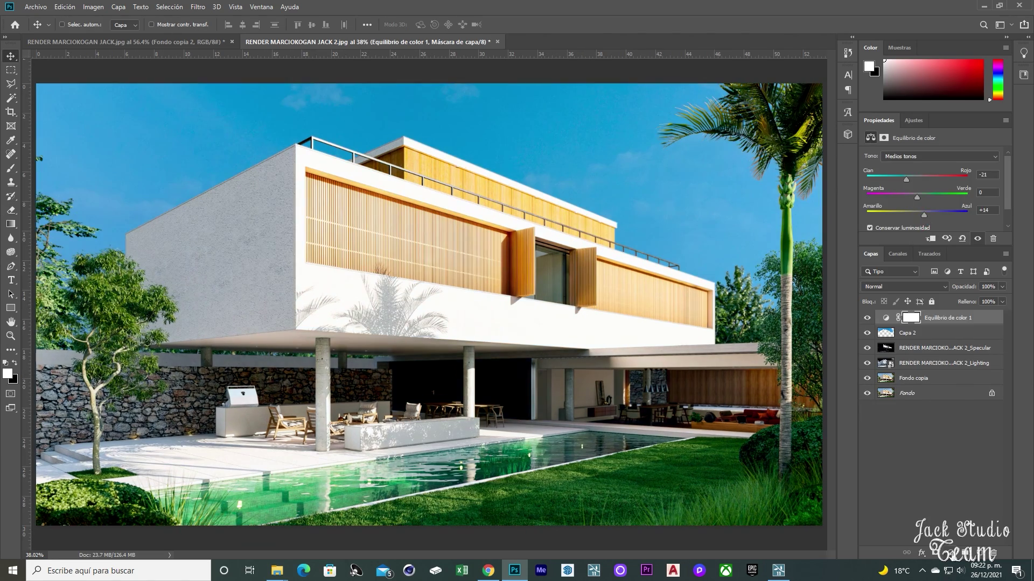
Compare the dark terrace wall and the whole image with the Capa 2 copia layer shown and hidden
alt+scroll(452, 235, up, 2)
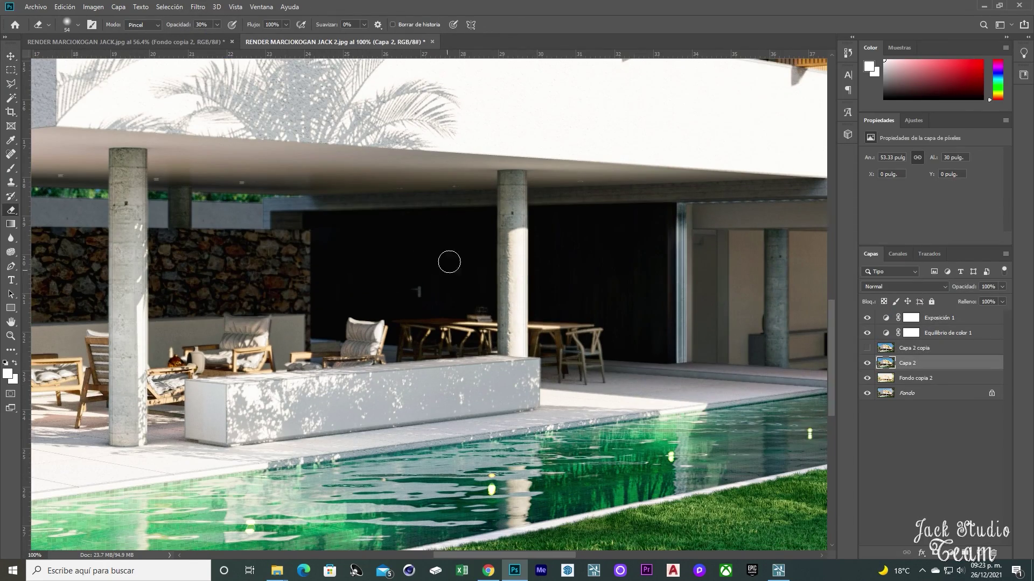
click(866, 349)
click(867, 348)
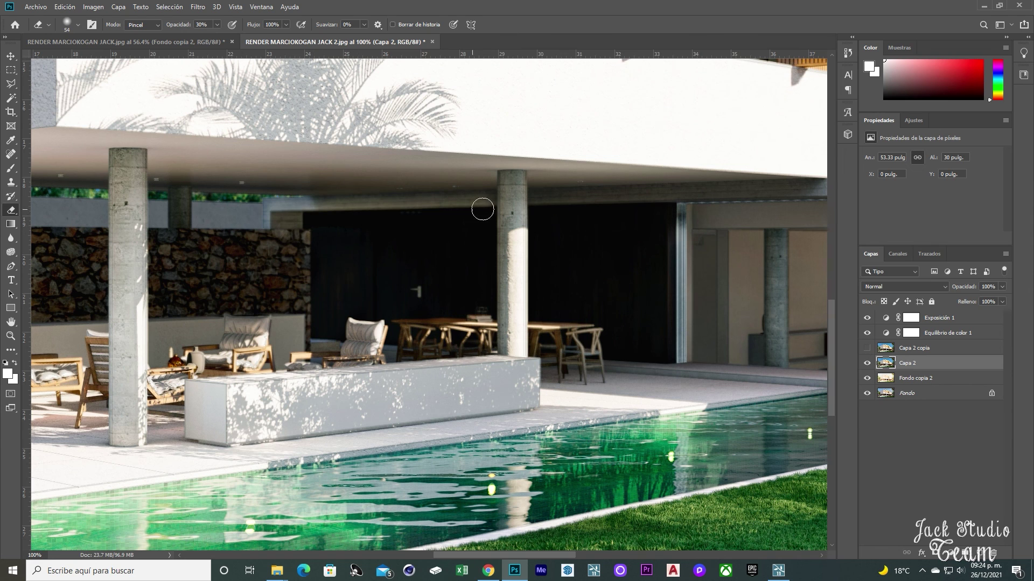
click(915, 348)
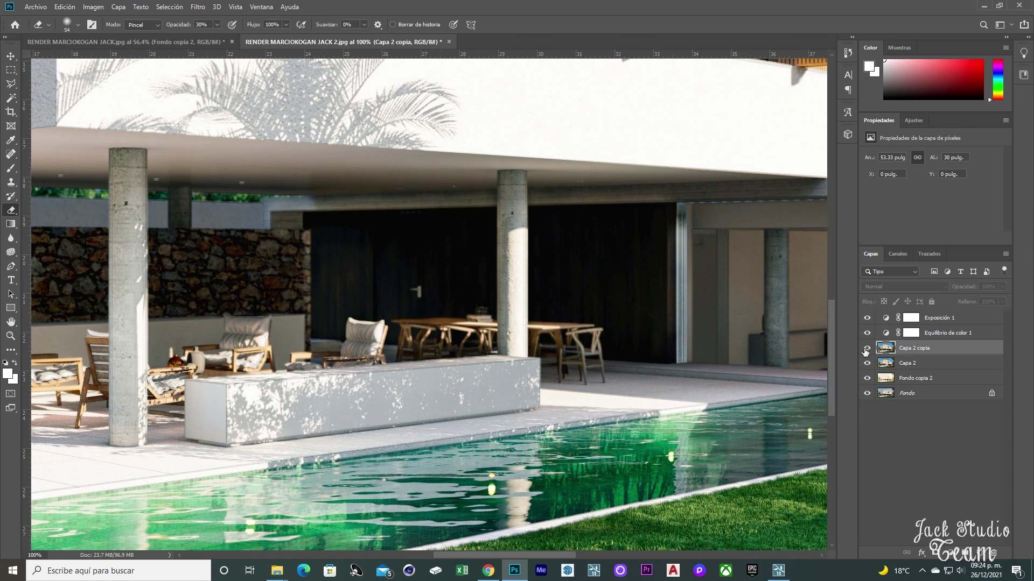
click(867, 348)
key(s)
key(ctrl+0)
key(v)
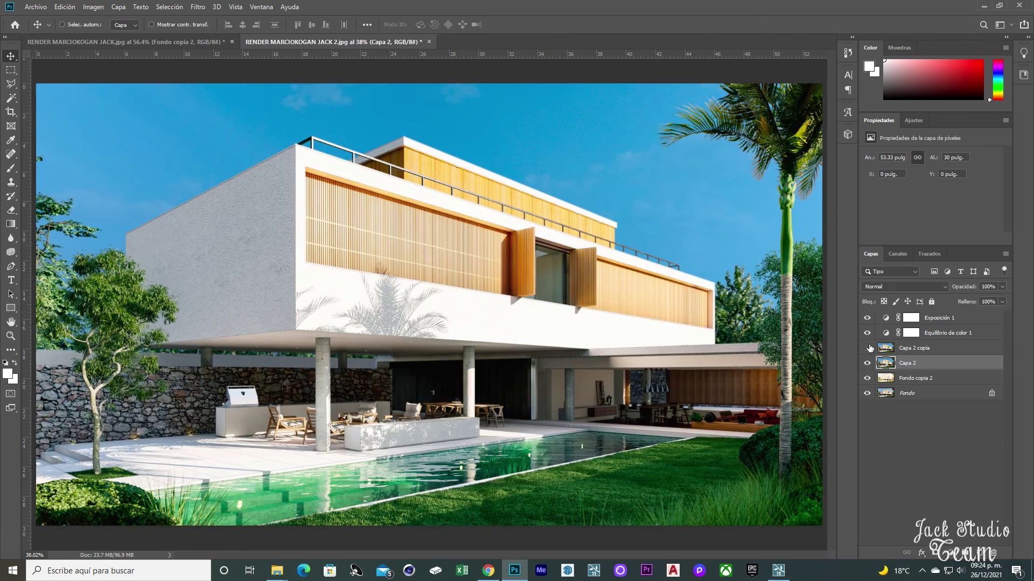